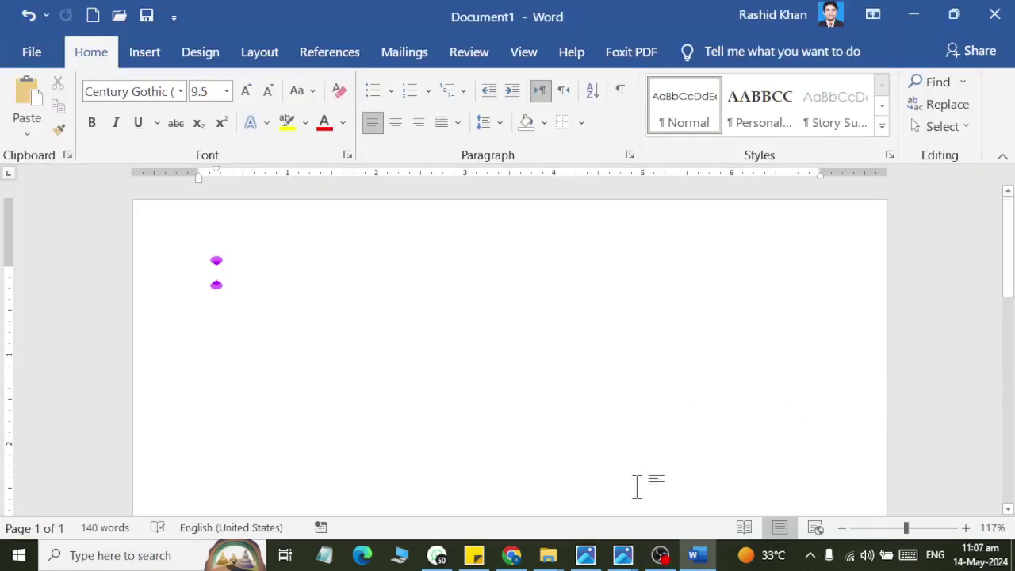
- Close the extra image windows, view Resume 02.jpg in Photos, and return to Word
{"action": "mouse_move", "coordinate": [624, 559]}
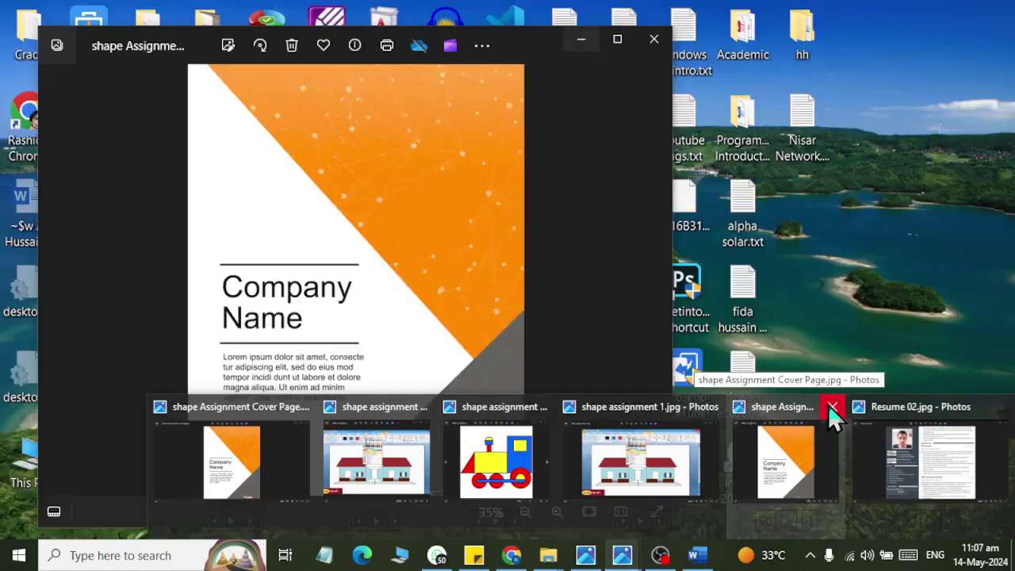
{"action": "left_click", "coordinate": [832, 407]}
{"action": "left_click", "coordinate": [814, 408]}
{"action": "left_click", "coordinate": [730, 407]}
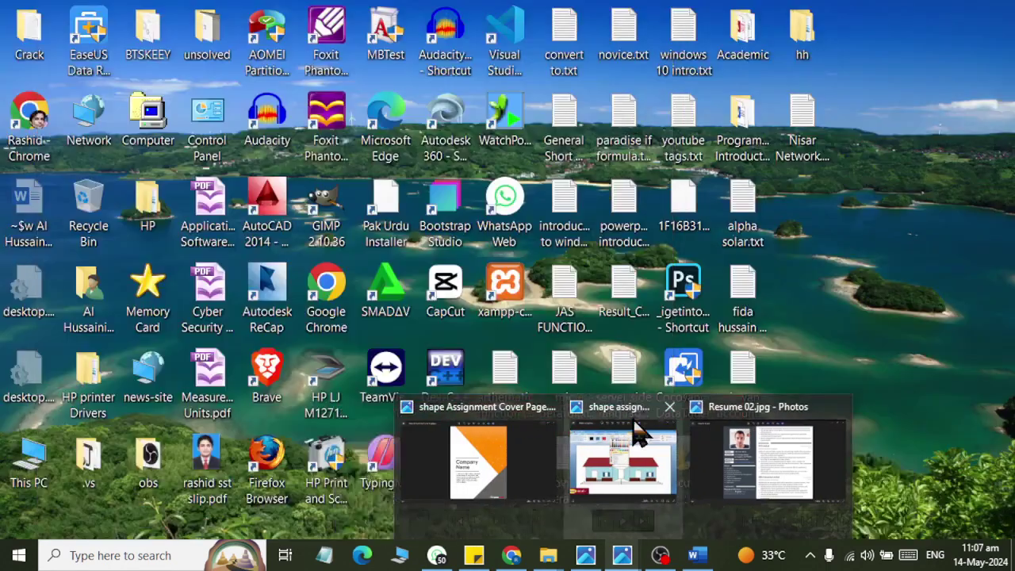
{"action": "left_click", "coordinate": [671, 407]}
{"action": "left_click", "coordinate": [609, 407]}
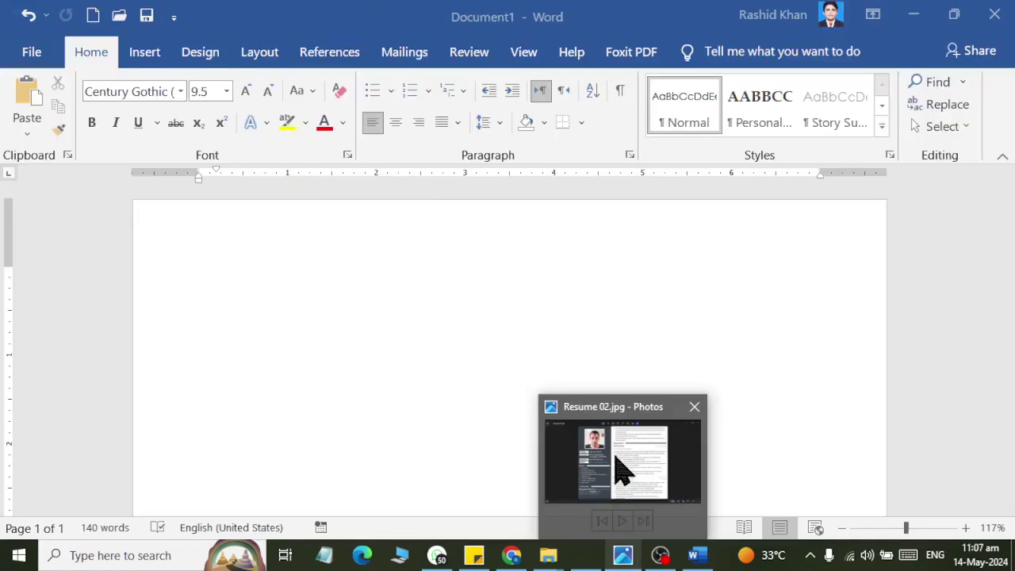
{"action": "left_click", "coordinate": [612, 468]}
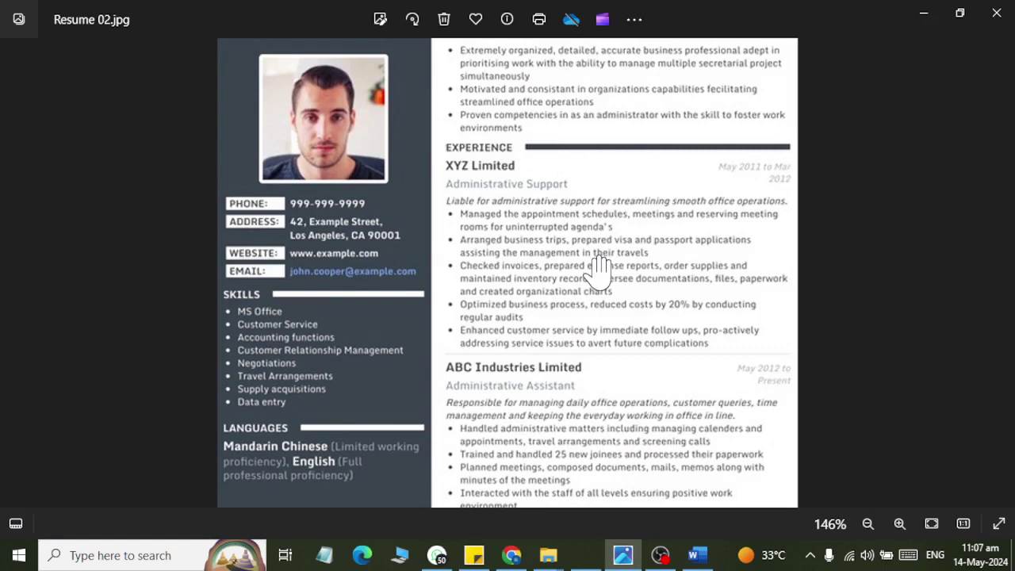
{"action": "key", "text": "alt+Tab"}
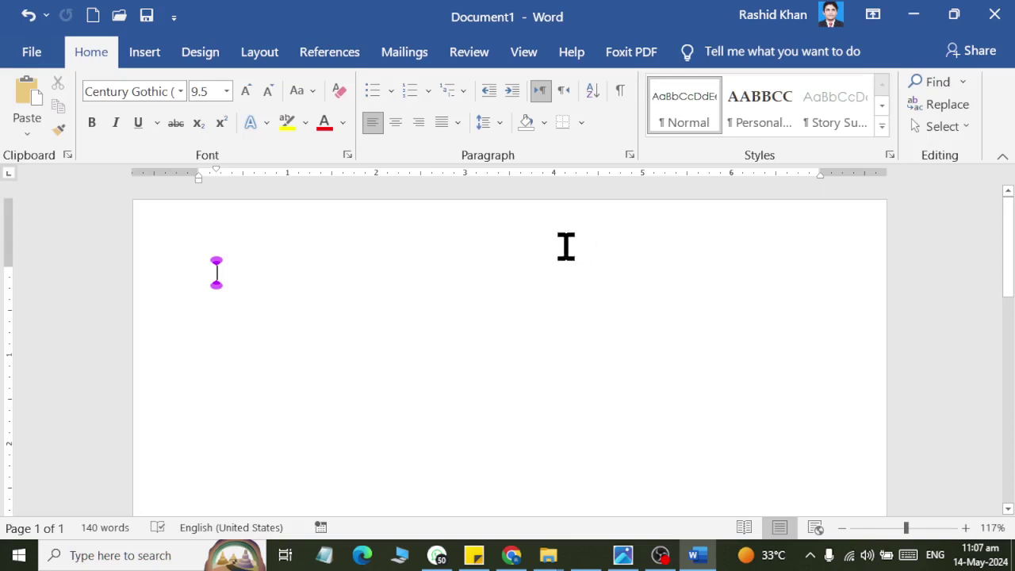
- Split the page into two equal columns and add a few blank lines
{"action": "left_click", "coordinate": [260, 52]}
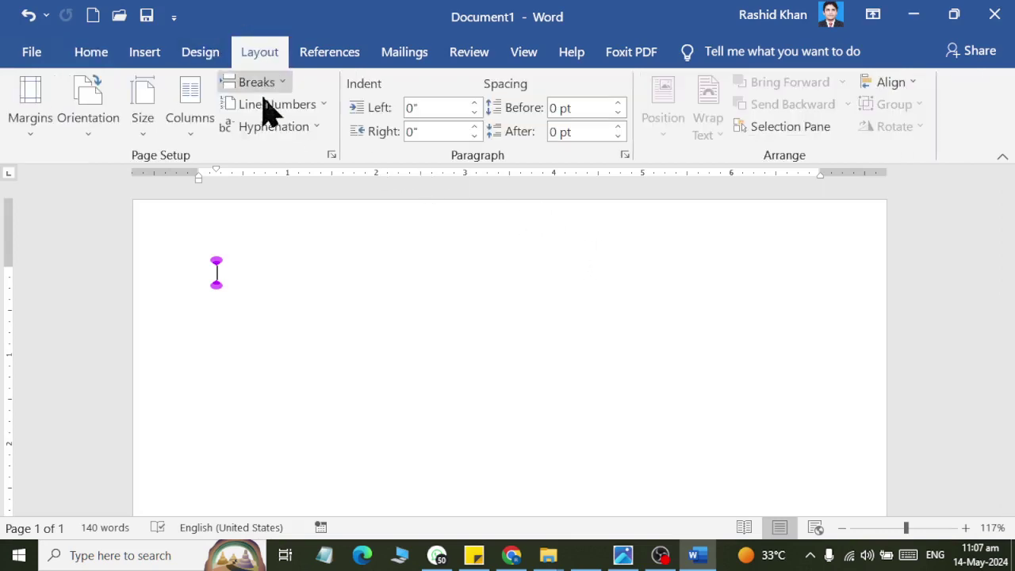
{"action": "left_click", "coordinate": [182, 135]}
{"action": "left_click", "coordinate": [210, 208]}
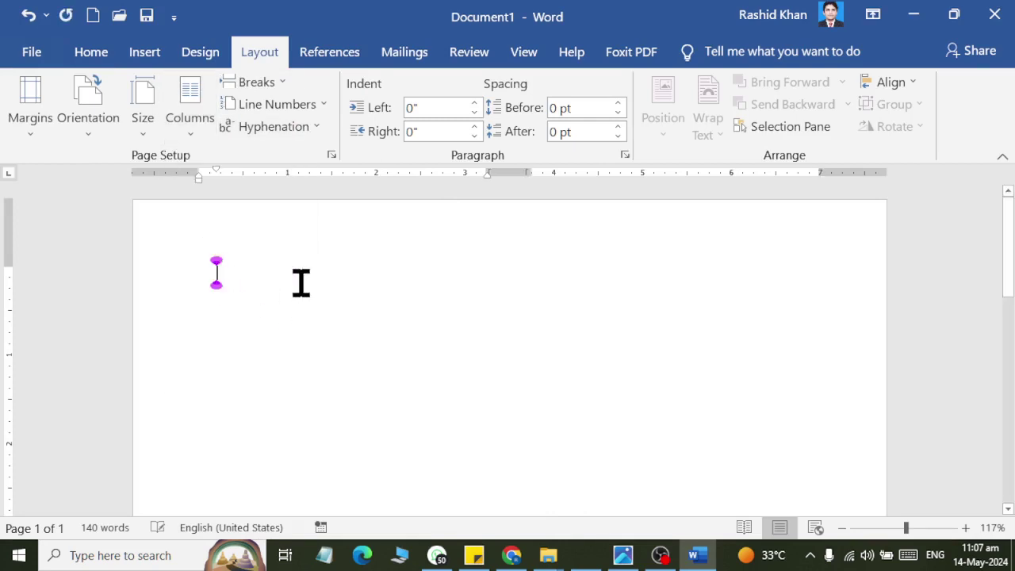
{"action": "key", "text": "Return"}
{"action": "key", "text": "Return"}
{"action": "key", "text": "Return"}
{"action": "key", "text": "Return"}
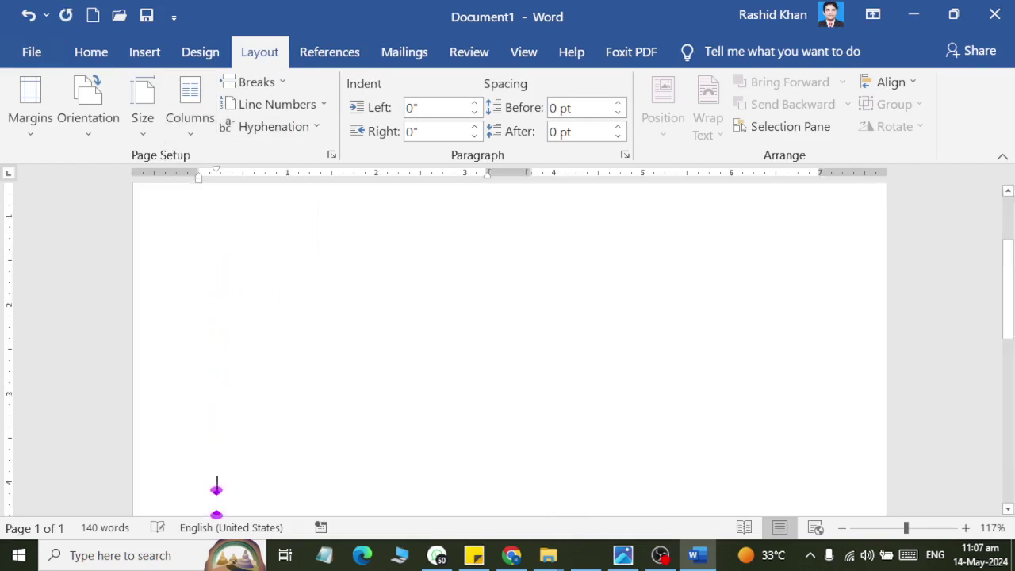
{"action": "key", "text": "Return"}
{"action": "key", "text": "Return"}
{"action": "key", "text": "Return"}
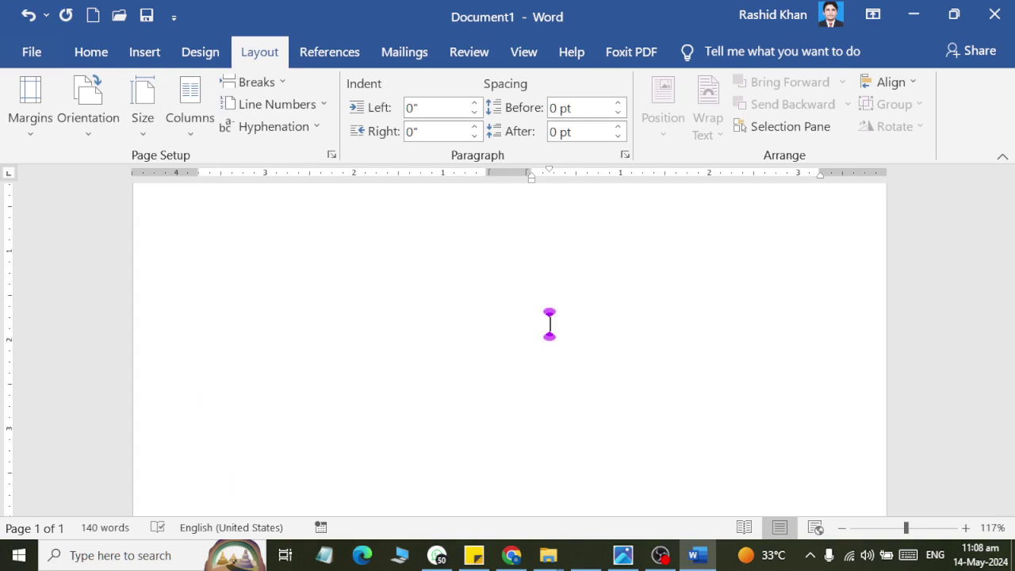
{"action": "key", "text": "BackSpace"}
{"action": "key", "text": "BackSpace"}
{"action": "key", "text": "BackSpace"}
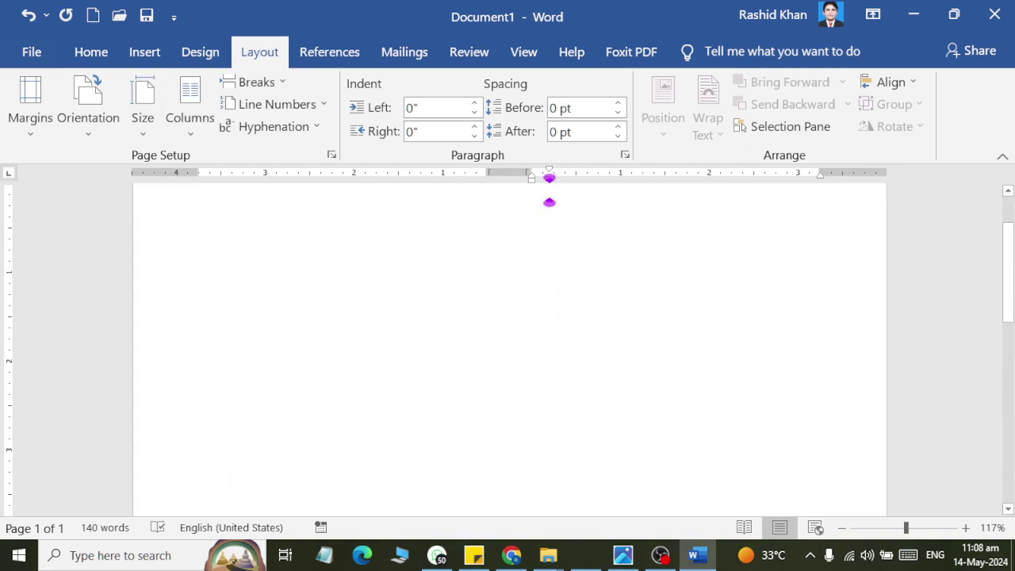
- Switch to the Left column preset (2" and 4.5" columns) and type test text 'asad'
{"action": "left_click", "coordinate": [191, 103]}
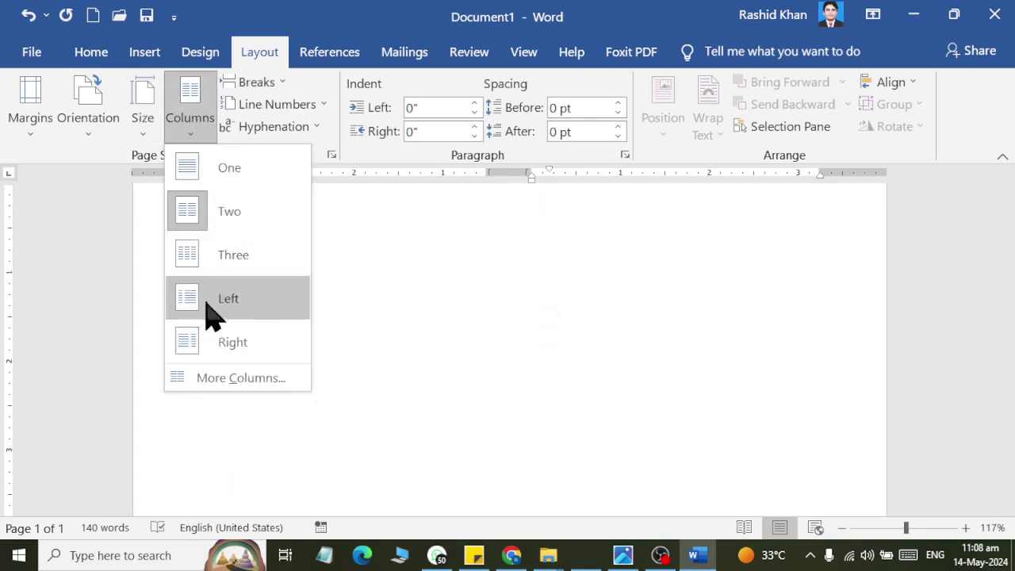
{"action": "left_click", "coordinate": [208, 376]}
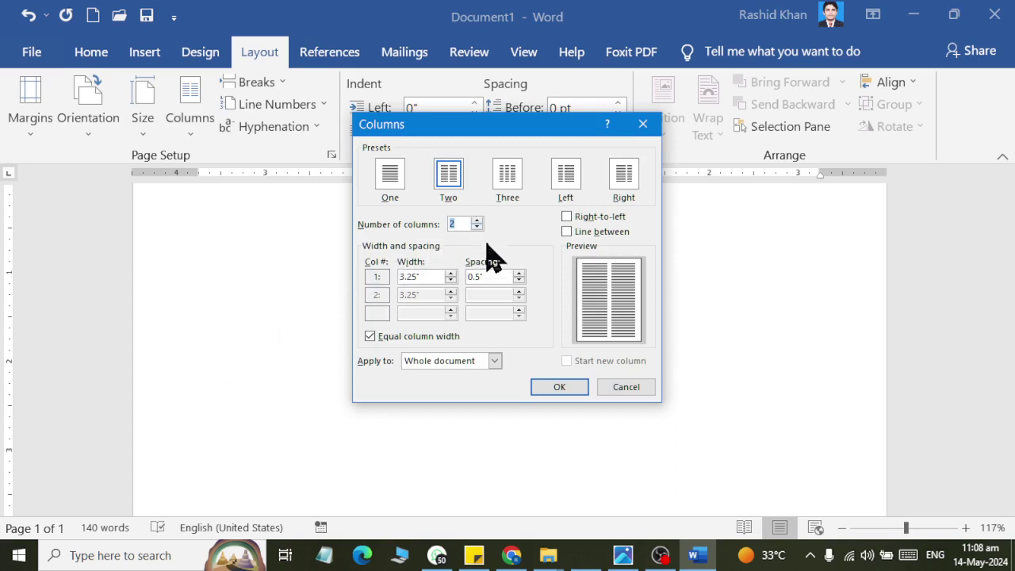
{"action": "left_click", "coordinate": [568, 184]}
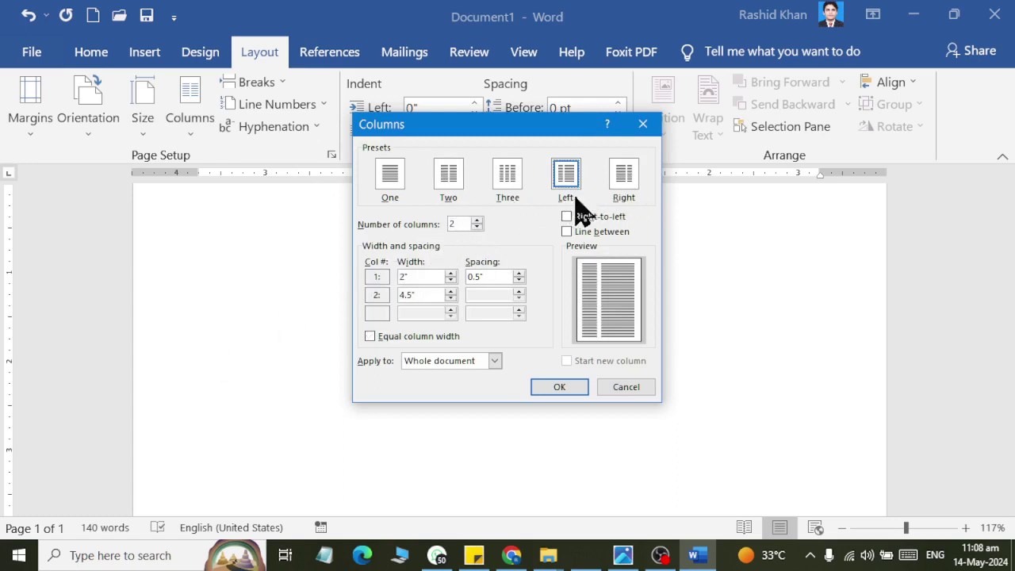
{"action": "left_click", "coordinate": [559, 387]}
{"action": "type", "text": "sdsad"}
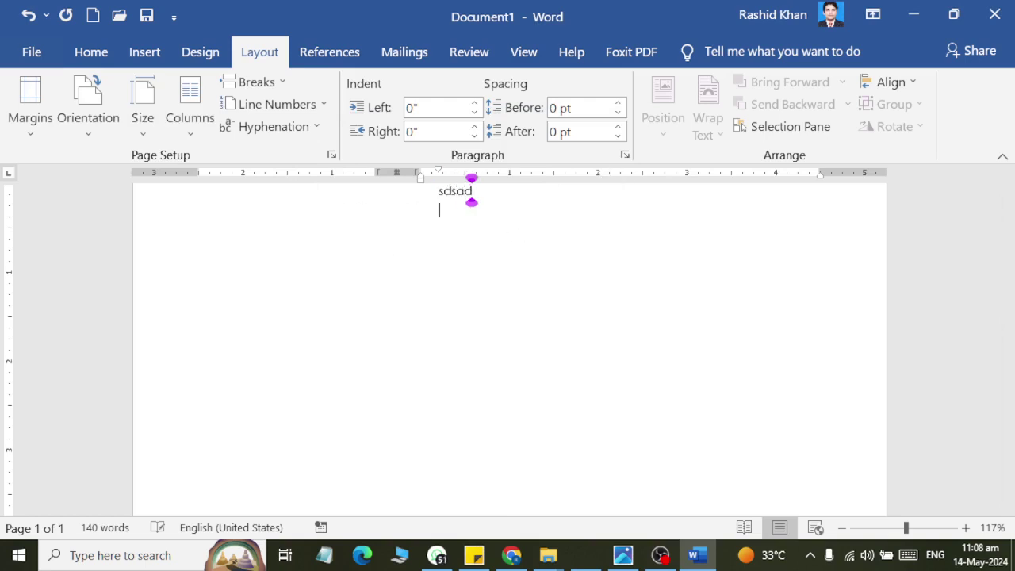
{"action": "key", "text": "Return"}
{"action": "type", "text": "asad"}
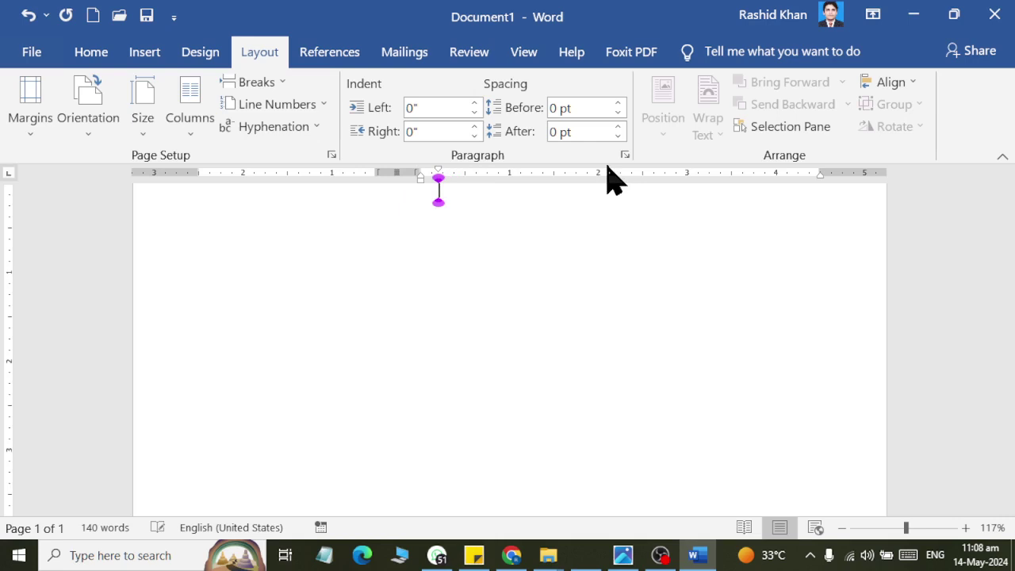
{"action": "scroll", "coordinate": [539, 222], "scroll_direction": "up", "scroll_amount": 1}
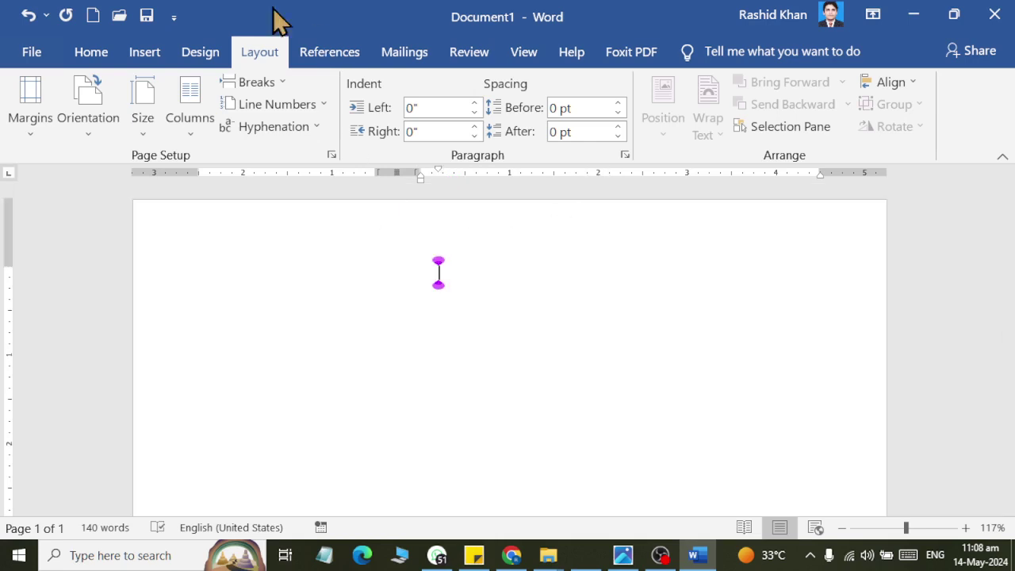
- Insert the black Motion Sidebar built-in text box at the top of the page
{"action": "left_click", "coordinate": [146, 58]}
{"action": "left_click", "coordinate": [765, 103]}
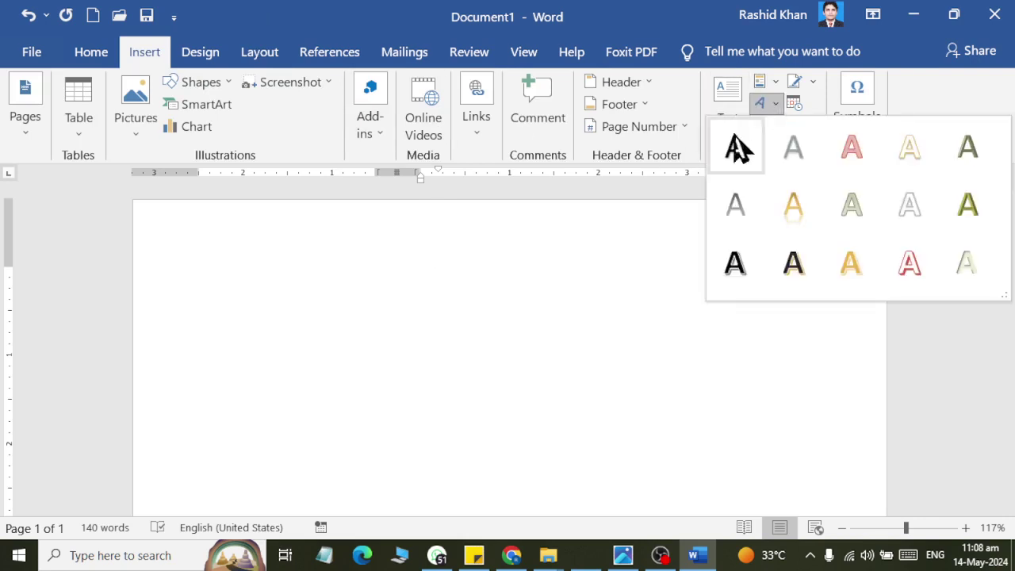
{"action": "left_click", "coordinate": [303, 226]}
{"action": "left_click", "coordinate": [250, 257]}
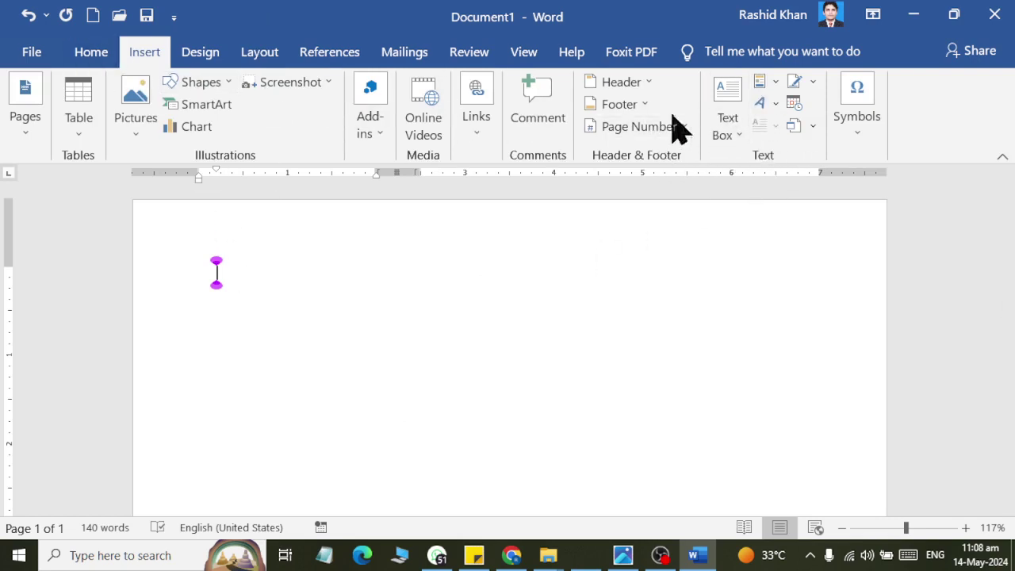
{"action": "left_click", "coordinate": [728, 126]}
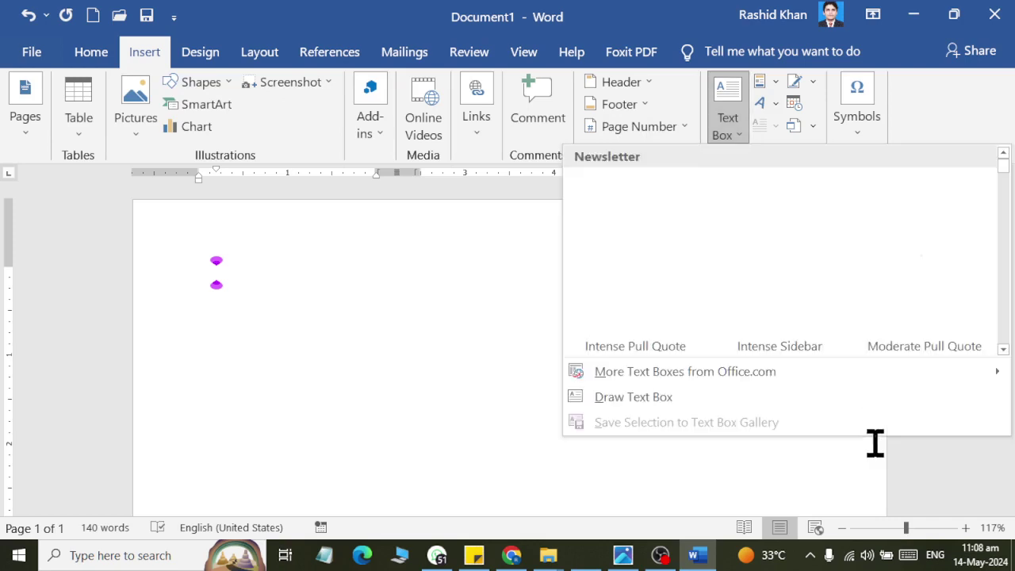
{"action": "left_click", "coordinate": [1004, 182]}
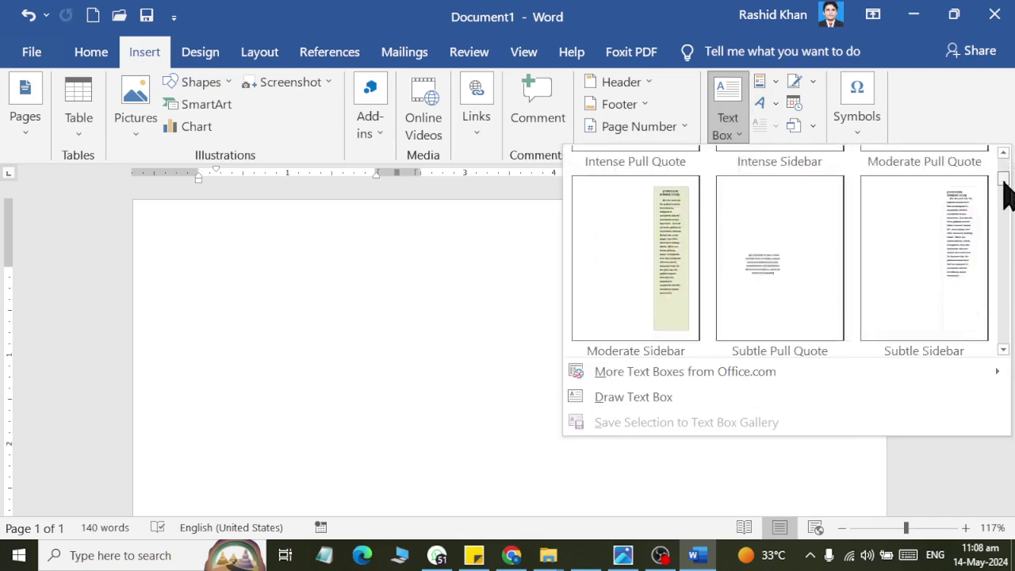
{"action": "left_click_drag", "start_coordinate": [1004, 191], "coordinate": [1006, 252]}
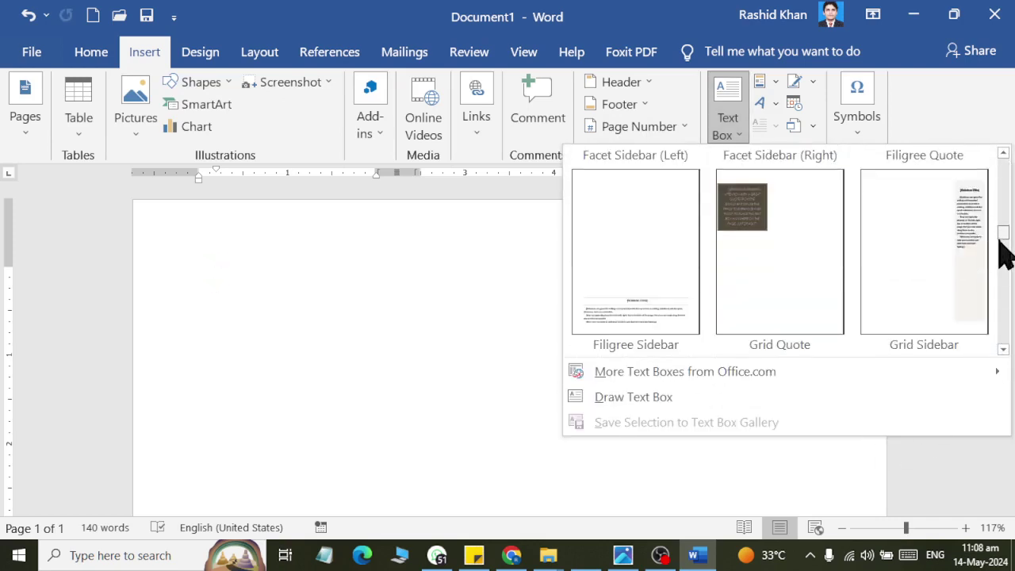
{"action": "left_click_drag", "start_coordinate": [1005, 252], "coordinate": [1003, 272]}
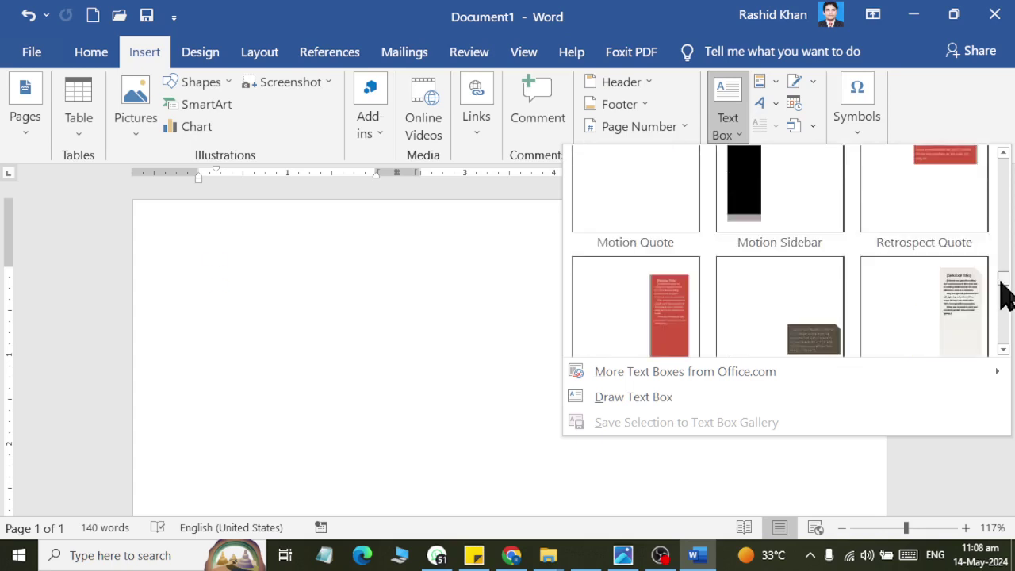
{"action": "left_click", "coordinate": [847, 230]}
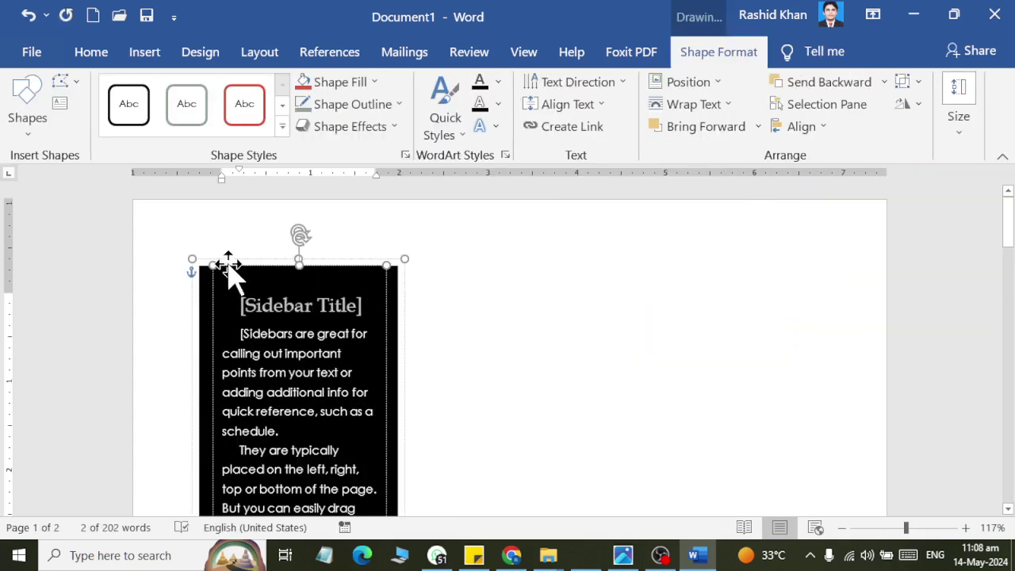
- Enlarge the sidebar toward the page corner and delete its placeholder title and body text
{"action": "left_click_drag", "start_coordinate": [192, 258], "coordinate": [150, 219]}
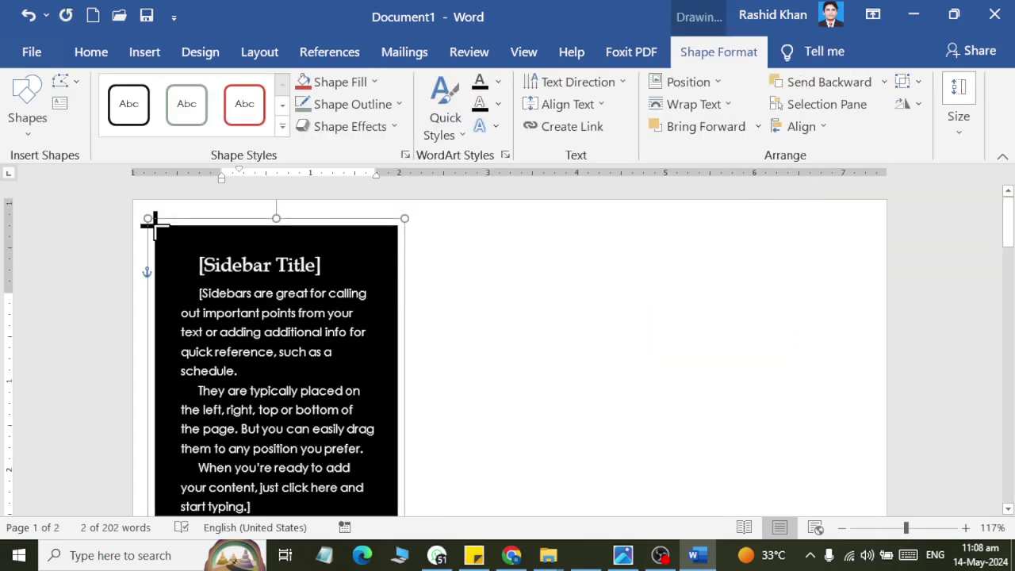
{"action": "left_click", "coordinate": [473, 264]}
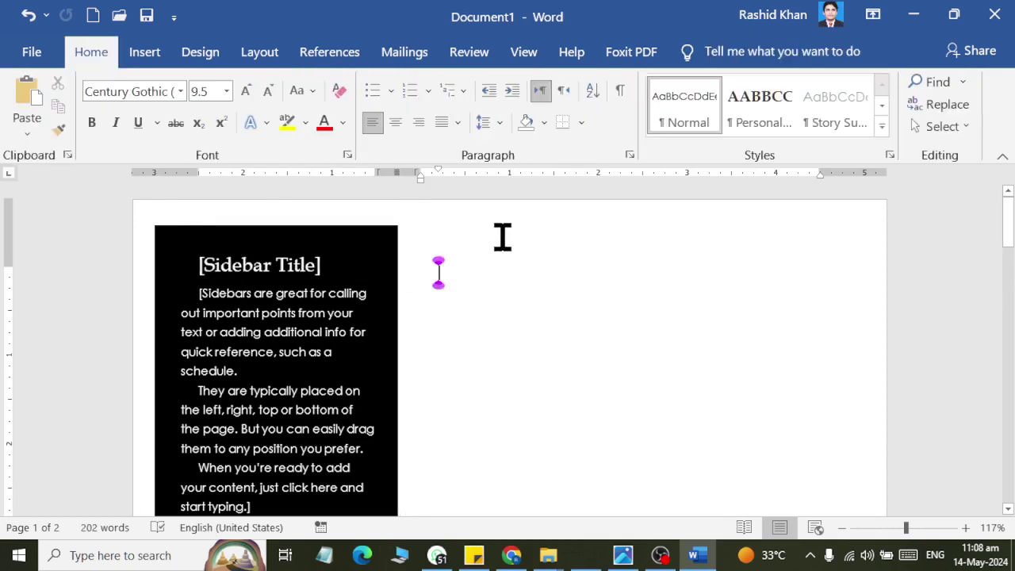
{"action": "left_click", "coordinate": [278, 274]}
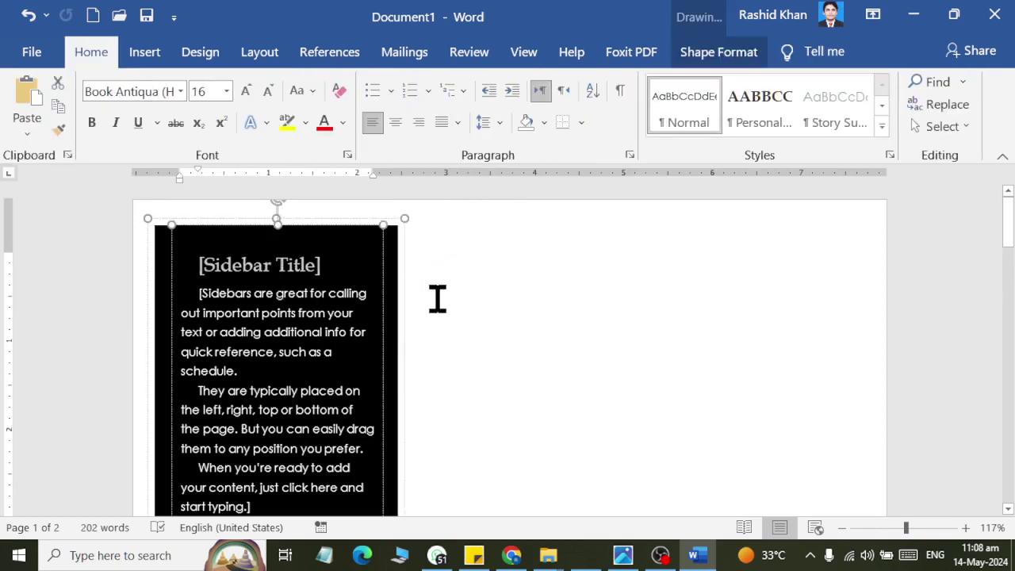
{"action": "key", "text": "Delete"}
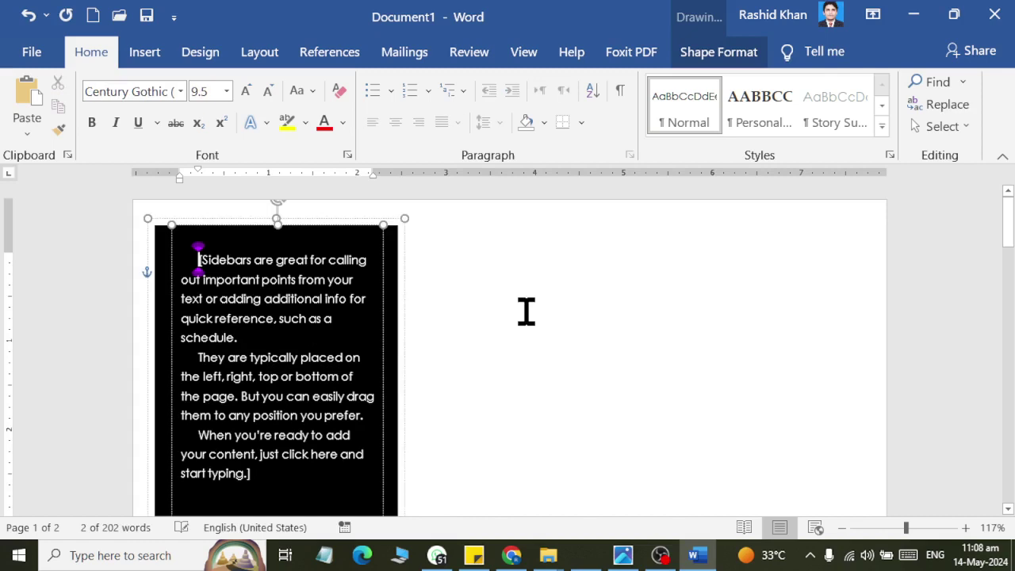
{"action": "key", "text": "ctrl+a"}
{"action": "key", "text": "Delete"}
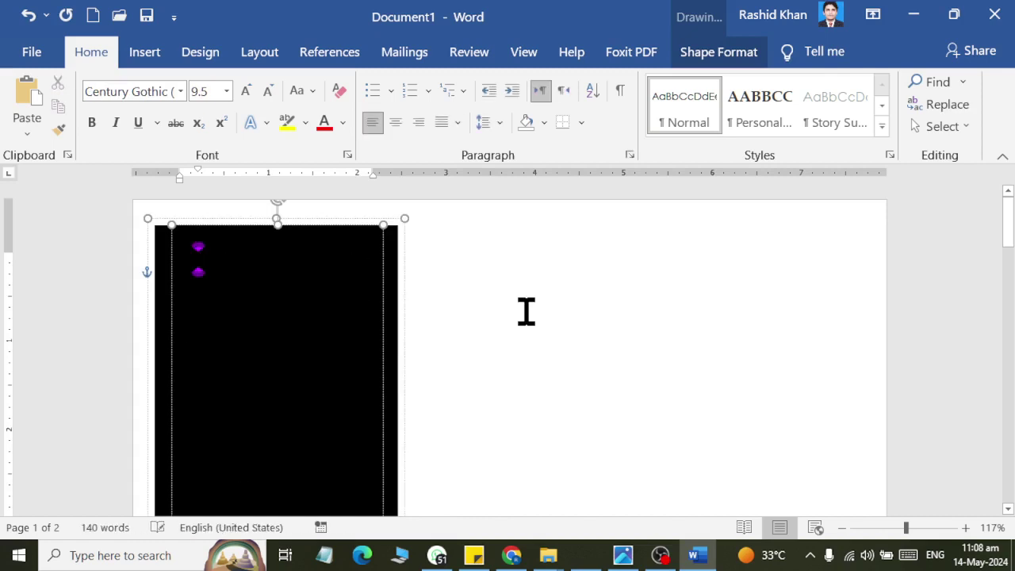
{"action": "left_click", "coordinate": [526, 310]}
- Lengthen the black sidebar further down page 1, keeping the document to one page
{"action": "scroll", "coordinate": [598, 315], "scroll_direction": "down", "scroll_amount": 2}
{"action": "scroll", "coordinate": [585, 342], "scroll_direction": "down", "scroll_amount": 6}
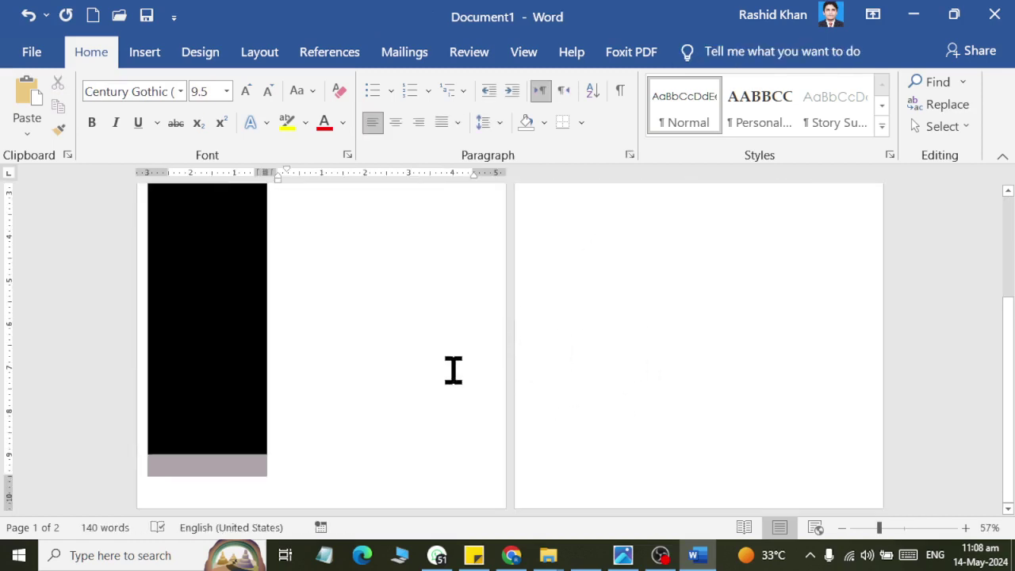
{"action": "left_click", "coordinate": [205, 421]}
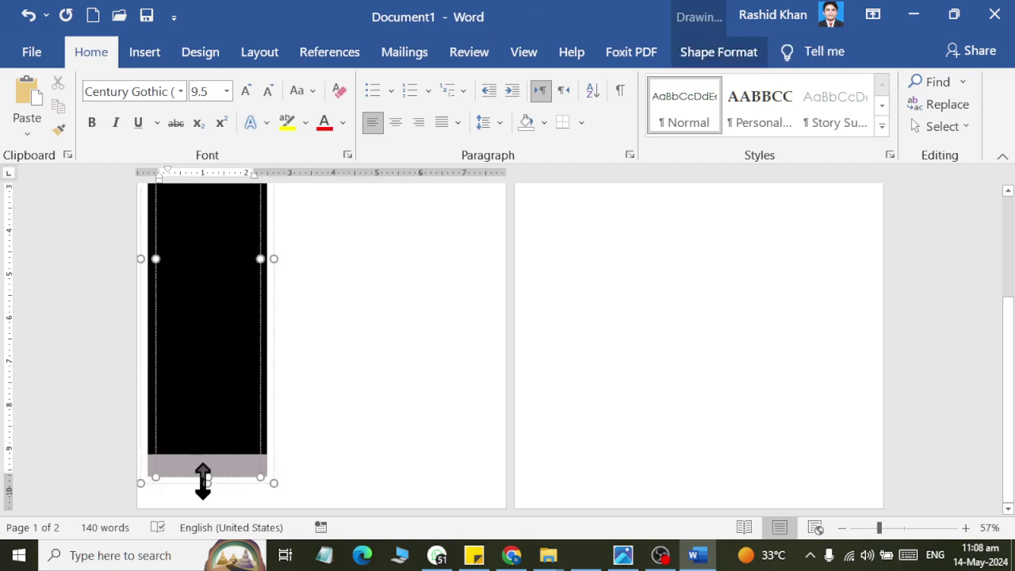
{"action": "left_click_drag", "start_coordinate": [203, 480], "coordinate": [202, 494]}
{"action": "left_click", "coordinate": [428, 314]}
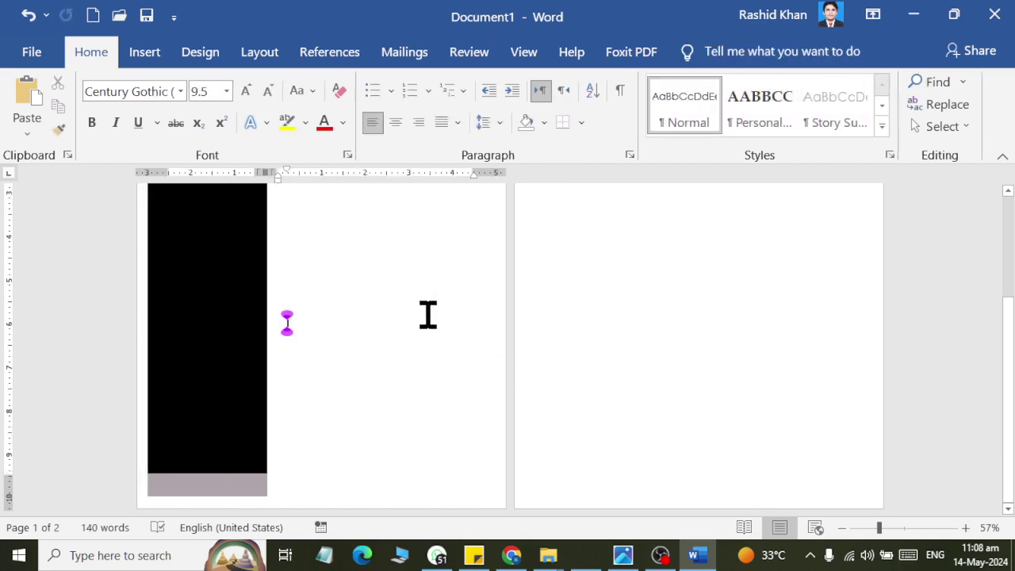
{"action": "scroll", "coordinate": [408, 299], "scroll_direction": "up", "scroll_amount": 4}
{"action": "left_click", "coordinate": [323, 228]}
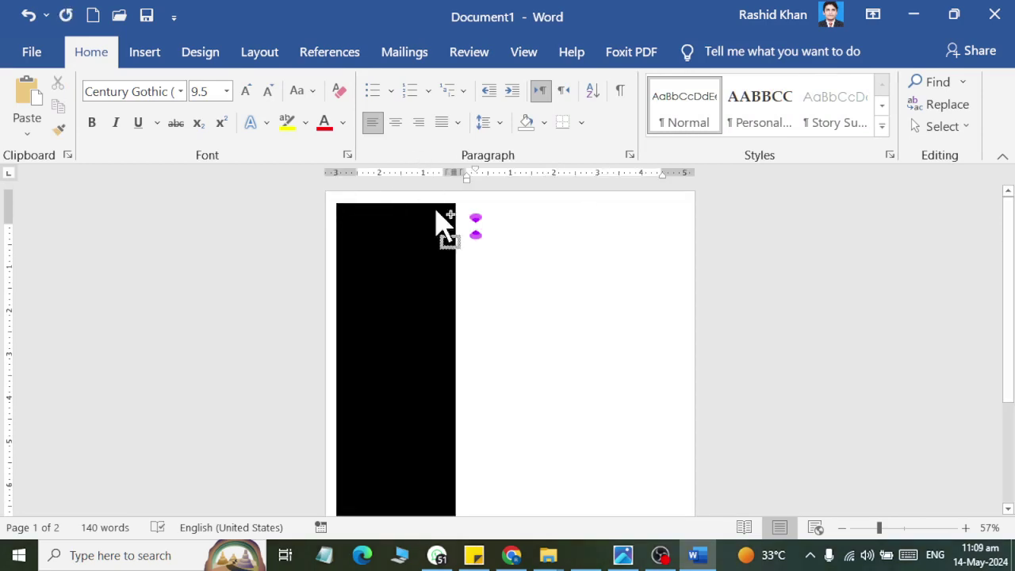
{"action": "scroll", "coordinate": [428, 222], "scroll_direction": "up", "scroll_amount": 6, "text": "ctrl"}
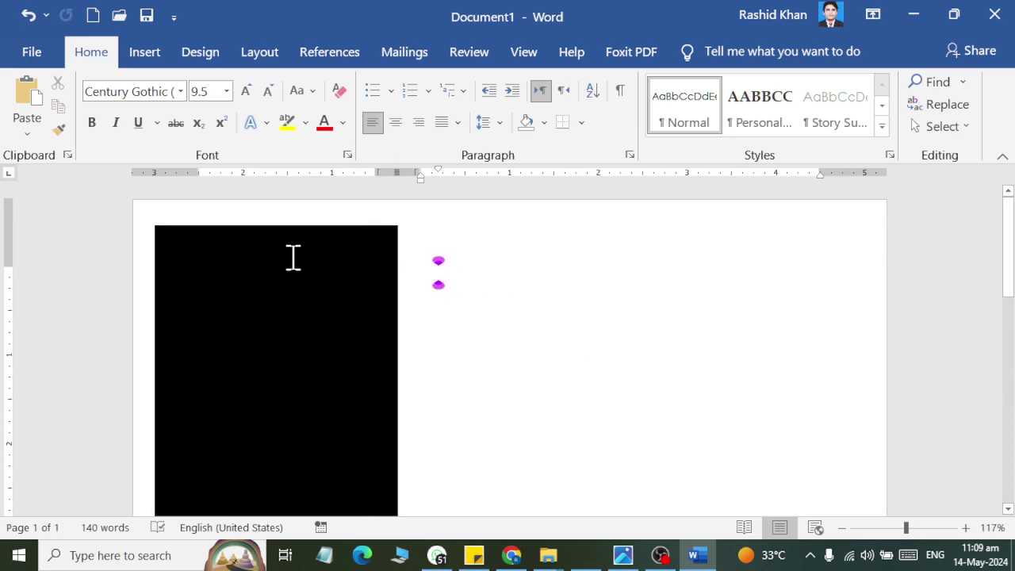
{"action": "key", "text": "ctrl+s"}
- Browse the Save As dialog into the Word_Files folder
{"action": "left_click", "coordinate": [333, 394]}
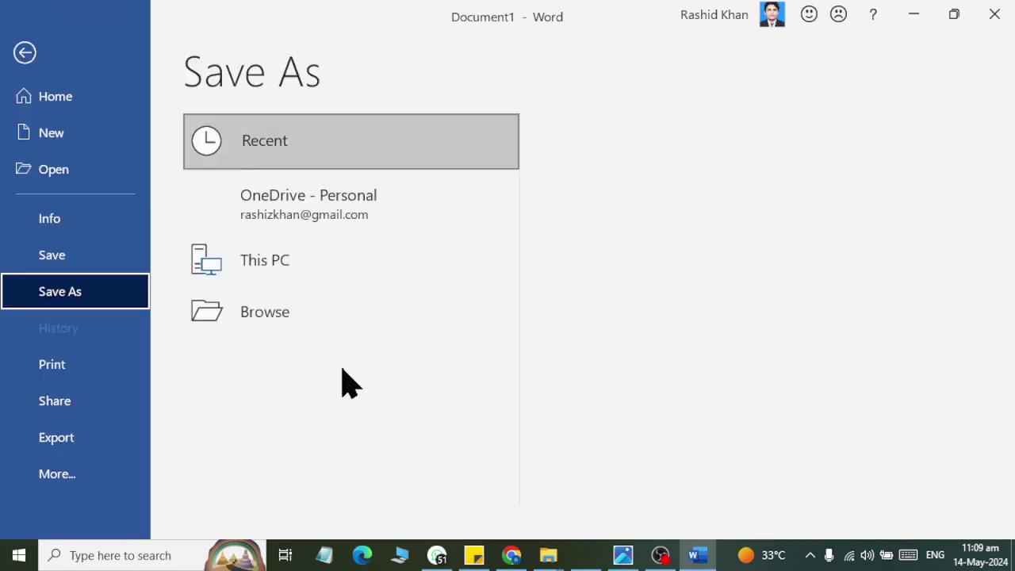
{"action": "left_click", "coordinate": [290, 366]}
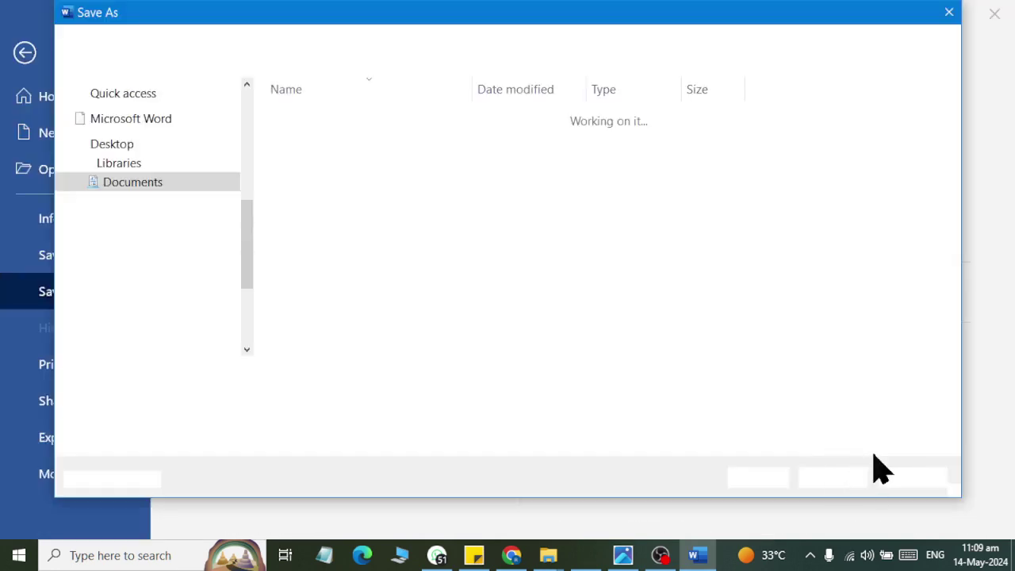
{"action": "left_click", "coordinate": [371, 210]}
{"action": "left_click", "coordinate": [361, 190]}
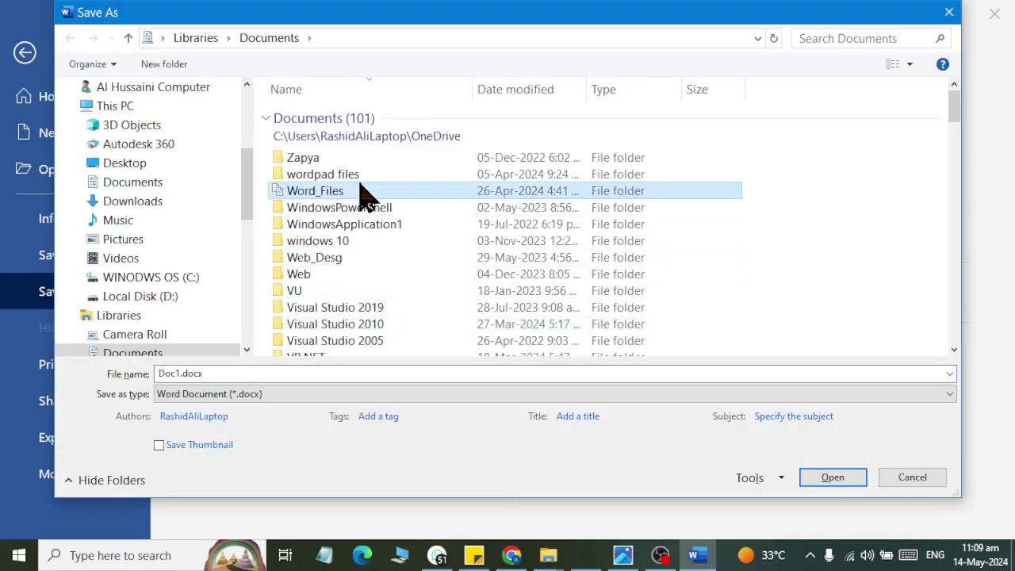
{"action": "double_click", "coordinate": [364, 192]}
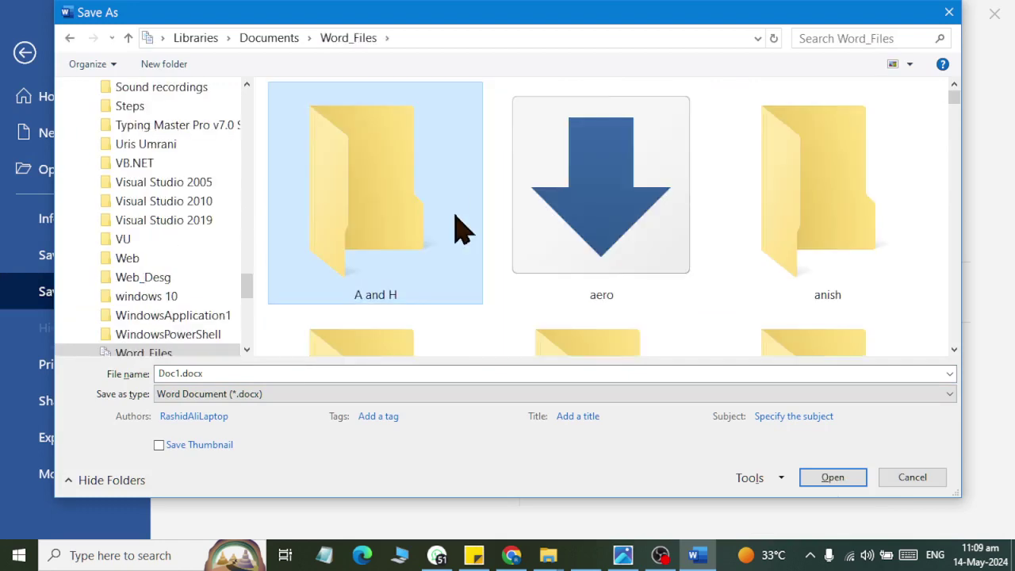
{"action": "scroll", "coordinate": [462, 230], "scroll_direction": "down", "scroll_amount": 5}
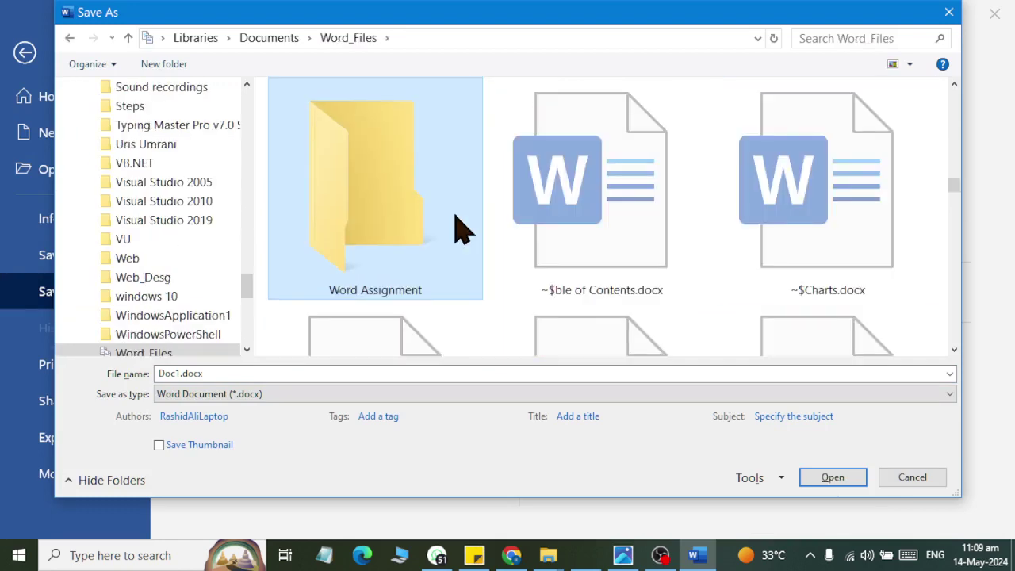
{"action": "key", "text": "alt+Up"}
{"action": "key", "text": "Up"}
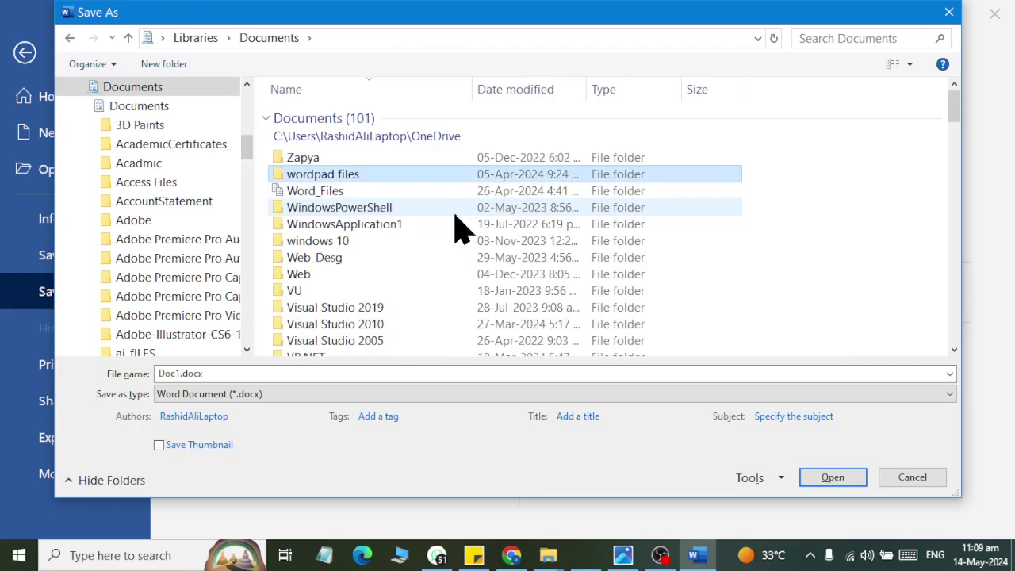
{"action": "key", "text": "Down"}
{"action": "key", "text": "Return"}
- Open the target subfolder and save the file as 'Class 22 Another CV design.docx'
{"action": "type", "text": "jatin"}
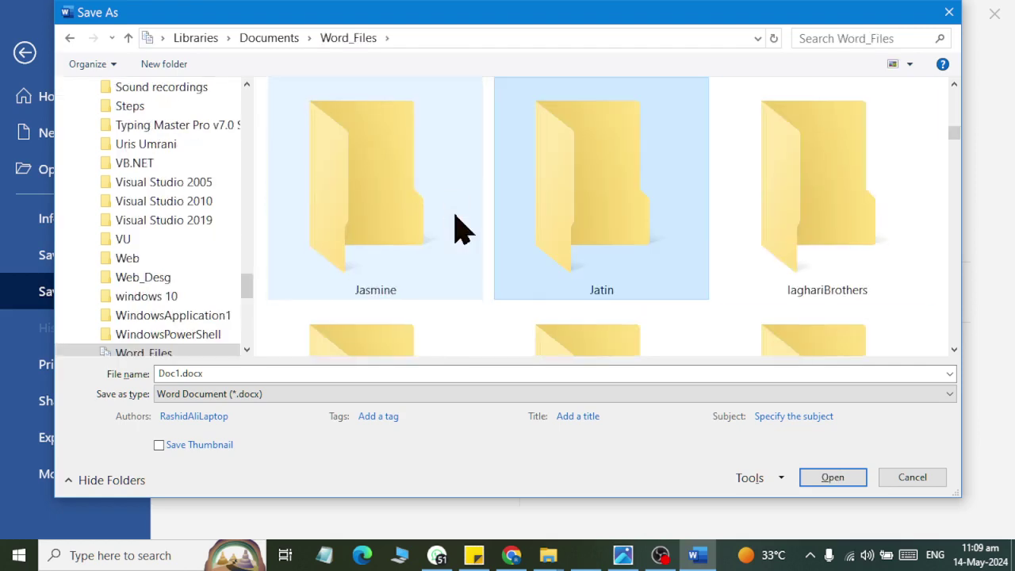
{"action": "key", "text": "Return"}
{"action": "scroll", "coordinate": [301, 353], "scroll_direction": "down", "scroll_amount": 2}
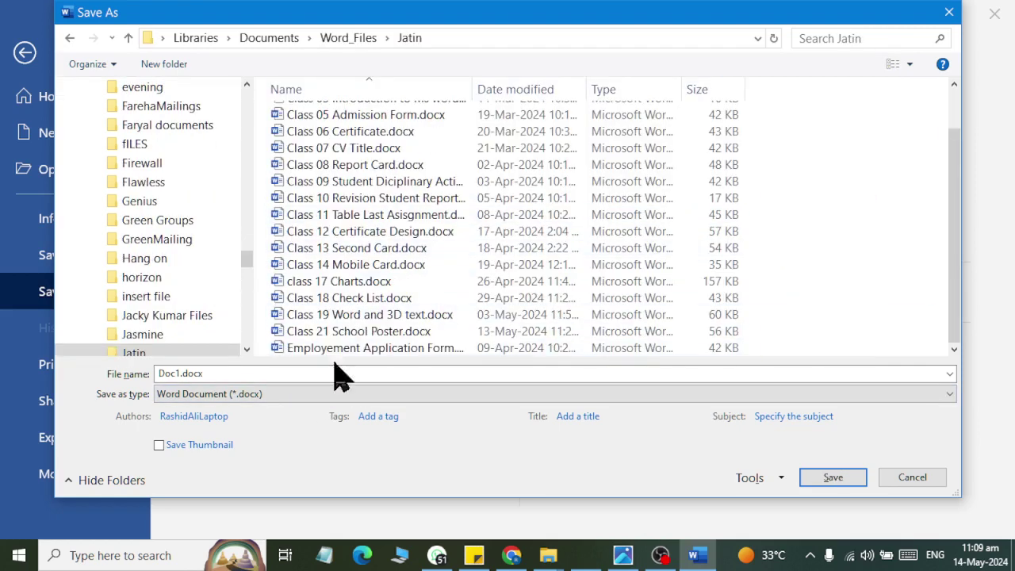
{"action": "type", "text": "Class 2"}
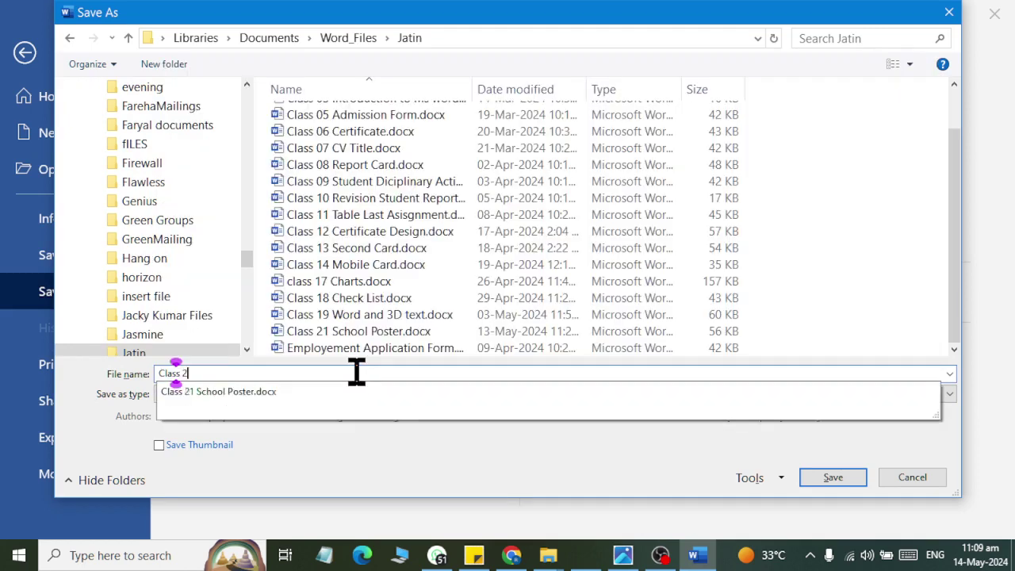
{"action": "type", "text": "2 Another "}
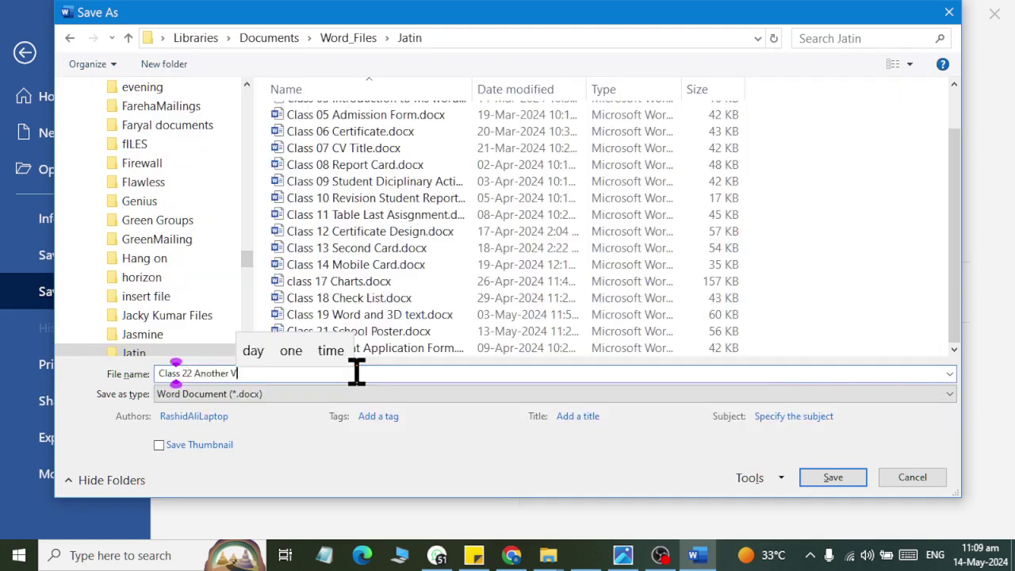
{"action": "type", "text": "CV desig"}
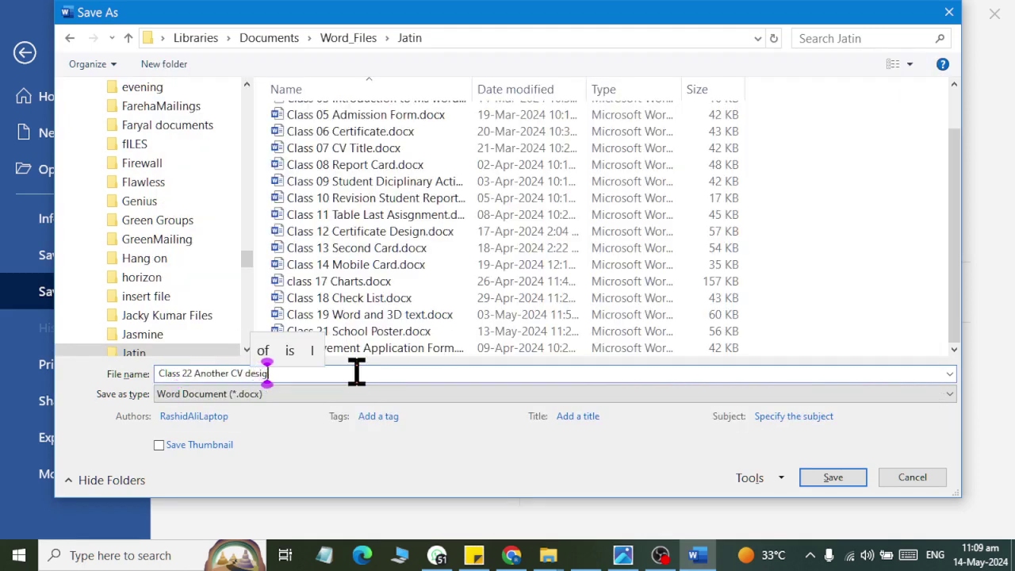
{"action": "key", "text": "Escape"}
{"action": "key", "text": "Escape"}
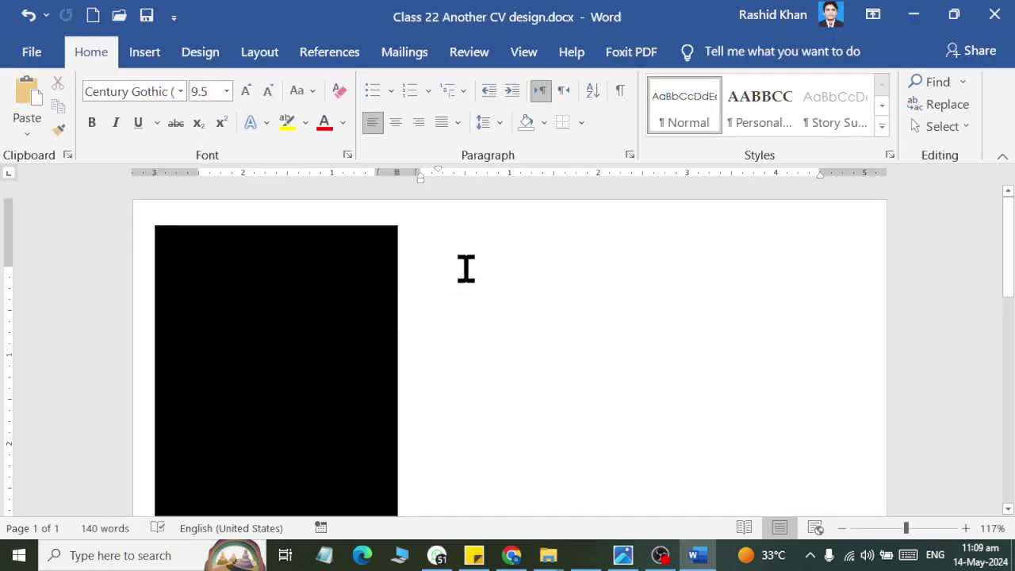
{"action": "key", "text": "alt+Tab"}
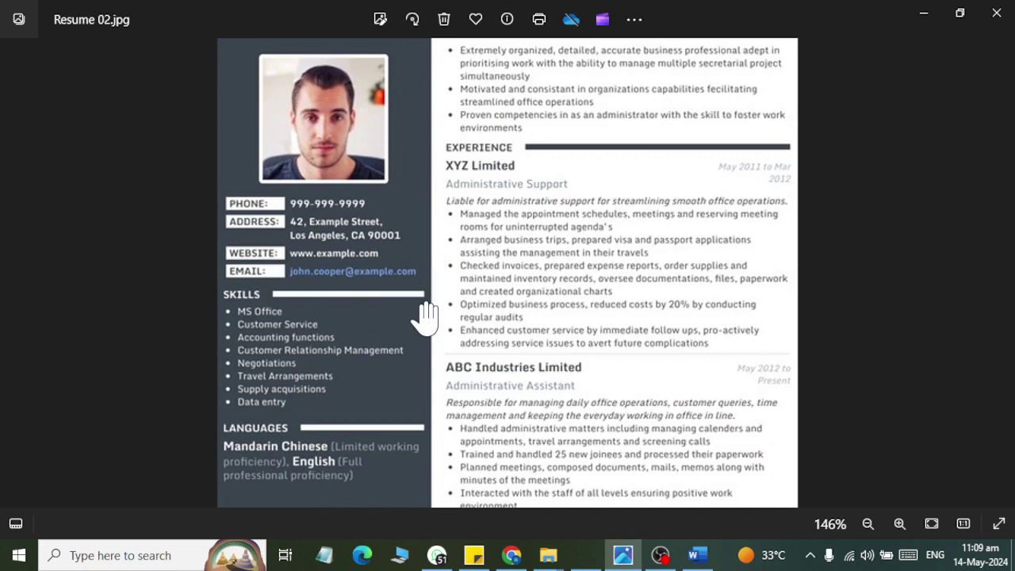
- Zoom in and out on Resume 02.jpg to study its contact section, then return to Word
{"action": "scroll", "coordinate": [544, 136], "scroll_direction": "down", "scroll_amount": 2}
{"action": "scroll", "coordinate": [528, 92], "scroll_direction": "up", "scroll_amount": 1}
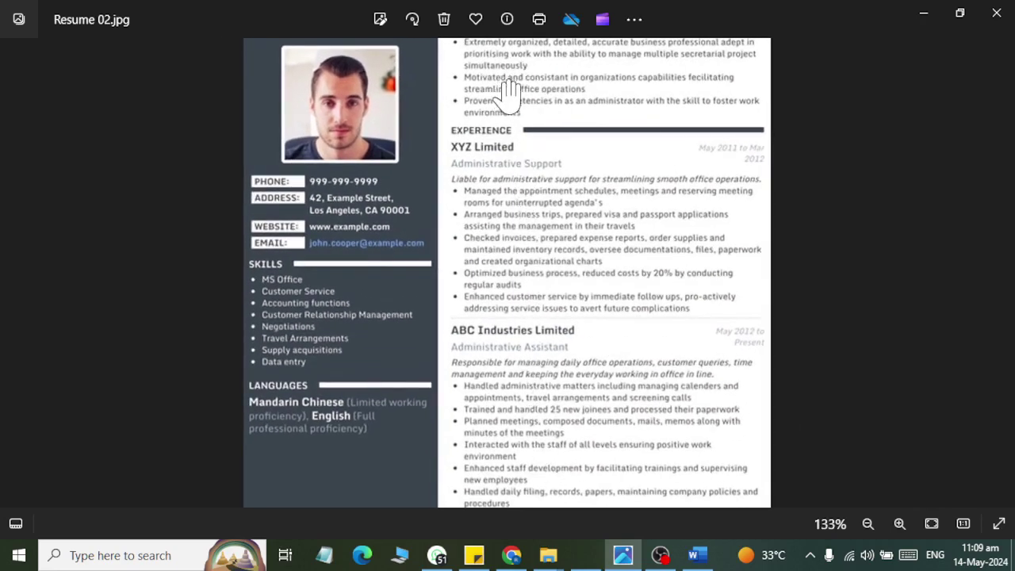
{"action": "scroll", "coordinate": [511, 99], "scroll_direction": "down", "scroll_amount": 2}
{"action": "scroll", "coordinate": [507, 73], "scroll_direction": "up", "scroll_amount": 3}
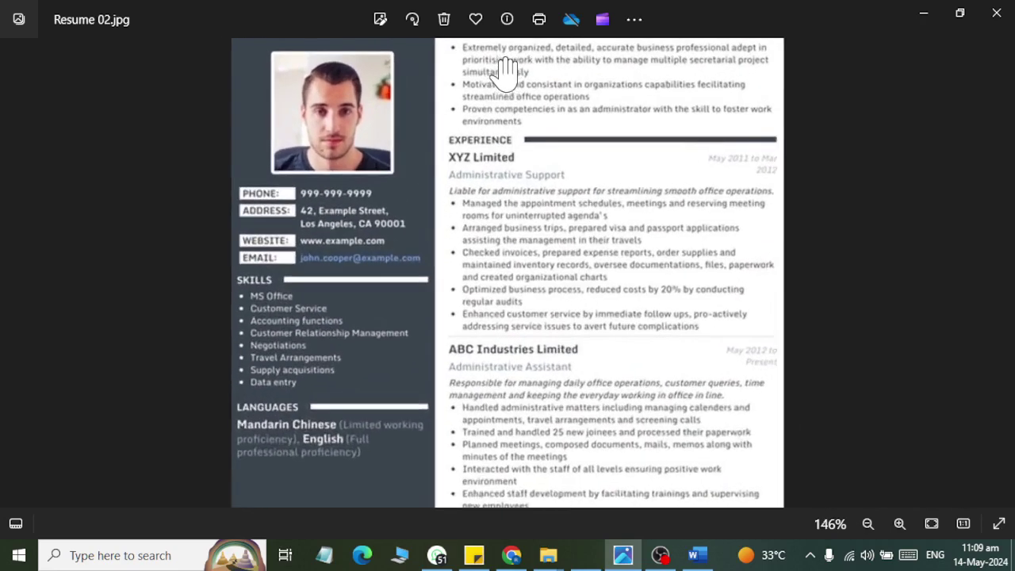
{"action": "scroll", "coordinate": [531, 286], "scroll_direction": "down", "scroll_amount": 1}
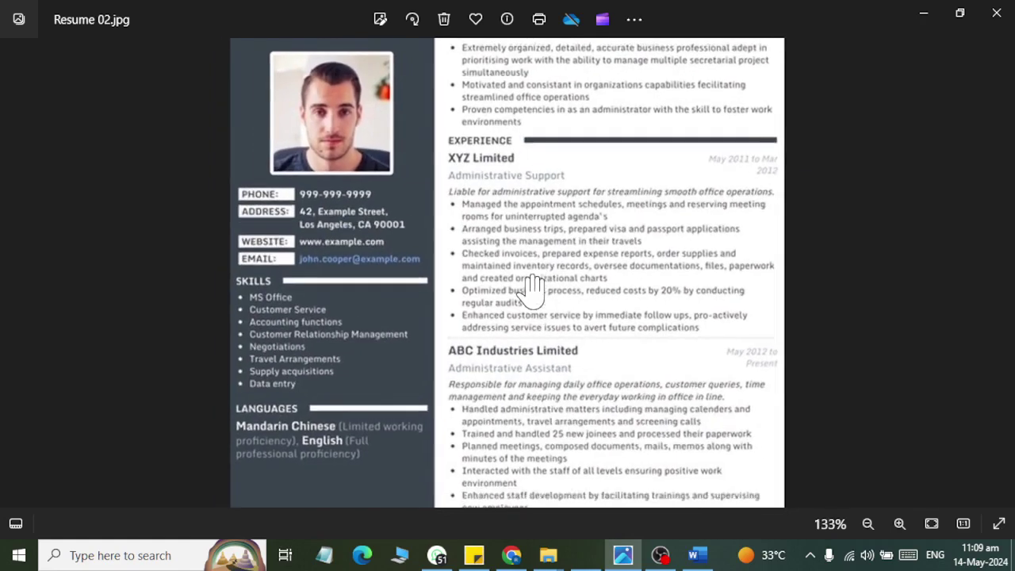
{"action": "scroll", "coordinate": [317, 142], "scroll_direction": "up", "scroll_amount": 2}
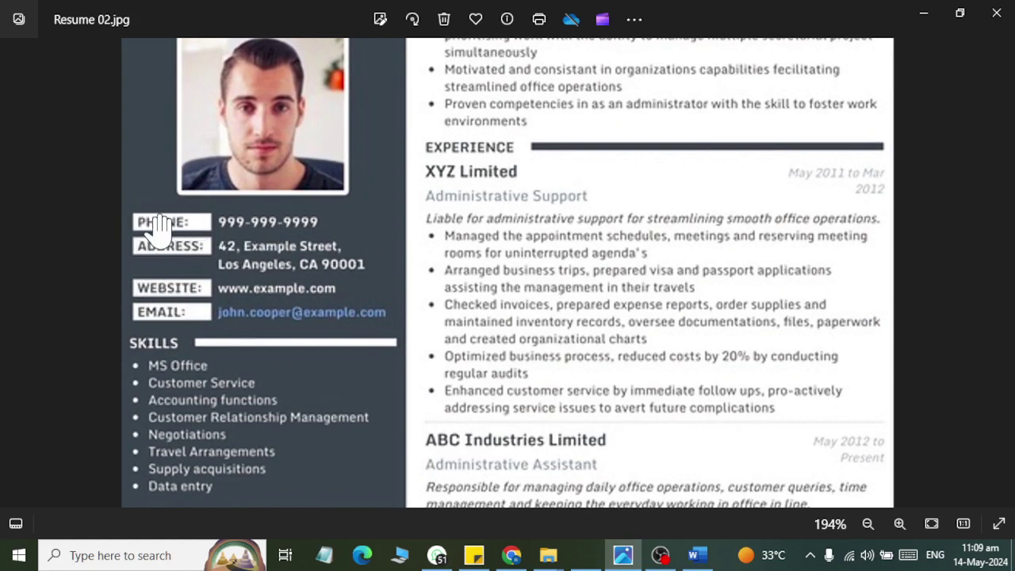
{"action": "key", "text": "alt+Tab"}
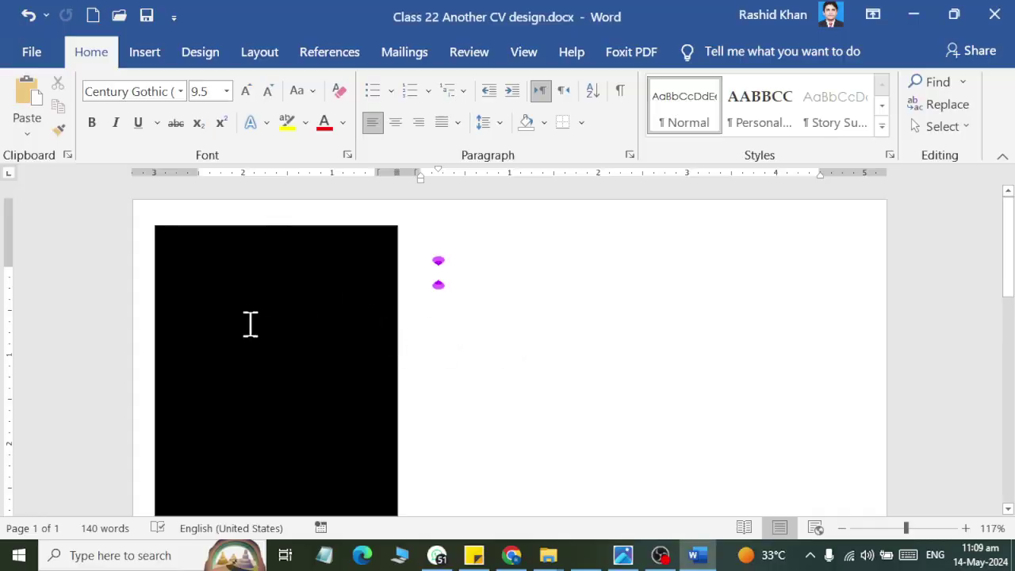
- Draw a small rectangle inside the black sidebar
{"action": "left_click", "coordinate": [251, 324]}
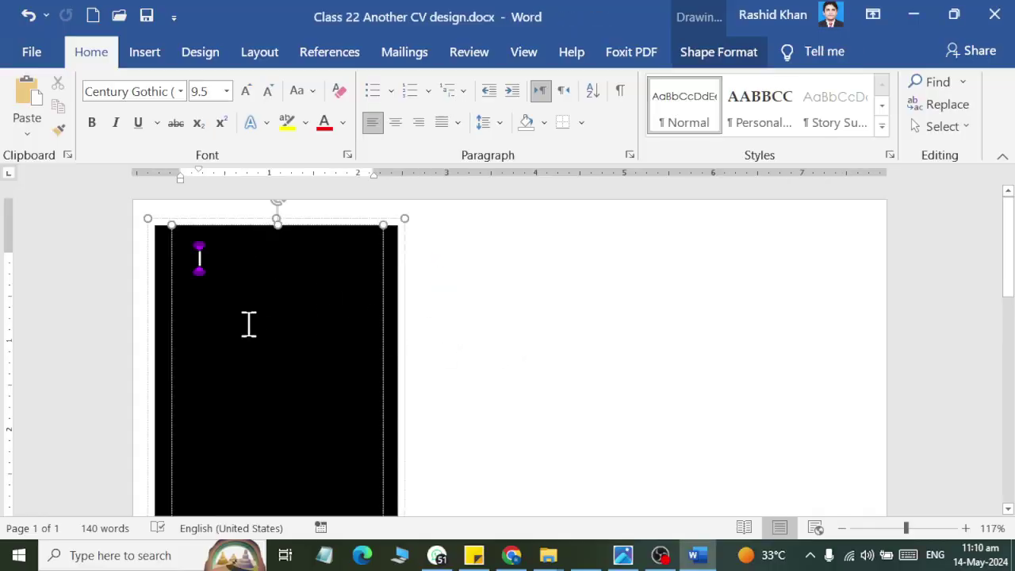
{"action": "left_click", "coordinate": [472, 331]}
{"action": "left_click", "coordinate": [140, 55]}
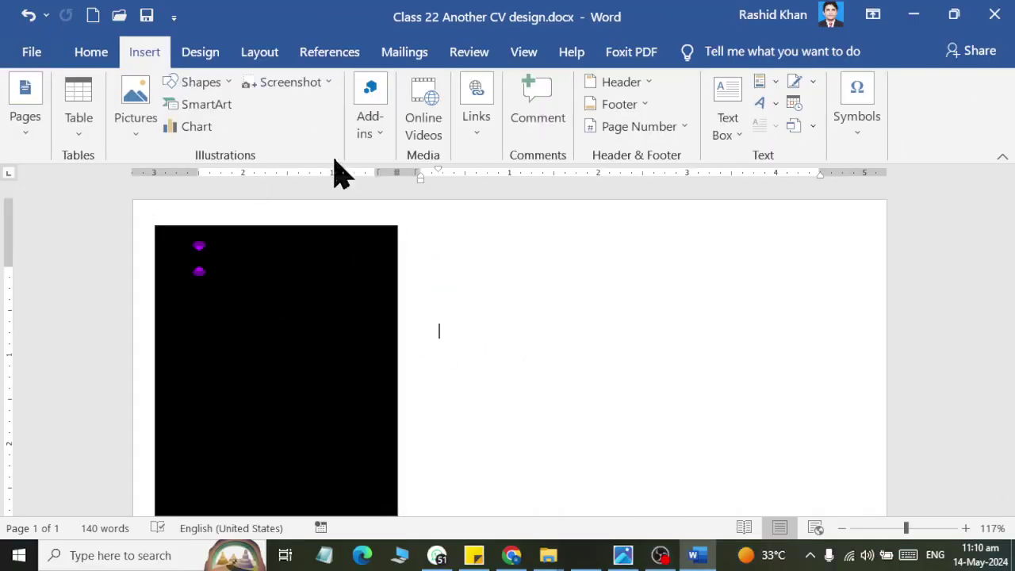
{"action": "left_click", "coordinate": [200, 81]}
{"action": "left_click", "coordinate": [232, 127]}
{"action": "mouse_move", "coordinate": [516, 329]}
{"action": "left_mouse_down"}
{"action": "mouse_move", "coordinate": [610, 370]}
{"action": "mouse_move", "coordinate": [595, 352]}
{"action": "mouse_move", "coordinate": [259, 355]}
{"action": "mouse_move", "coordinate": [227, 371]}
{"action": "left_mouse_up"}
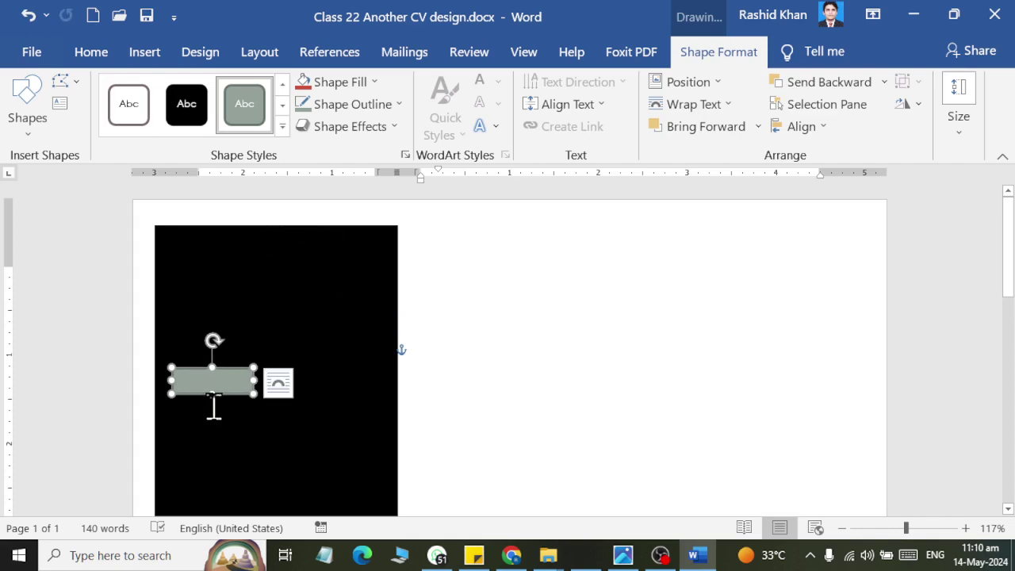
{"action": "scroll", "coordinate": [214, 406], "scroll_direction": "up", "scroll_amount": 5, "text": "ctrl"}
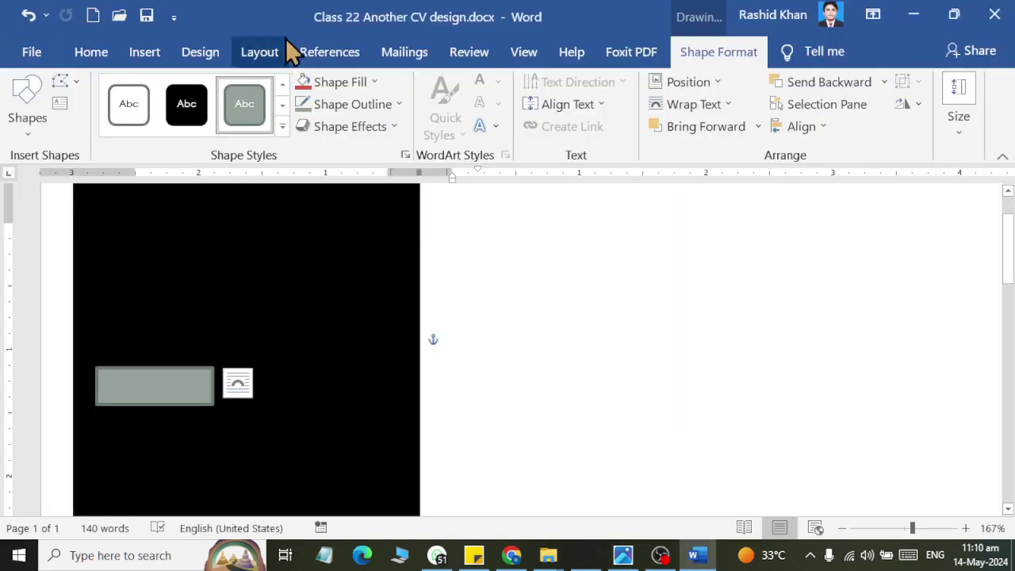
- Style the rectangle with the white-fill Theme Style and remove its outline
{"action": "left_click", "coordinate": [349, 83]}
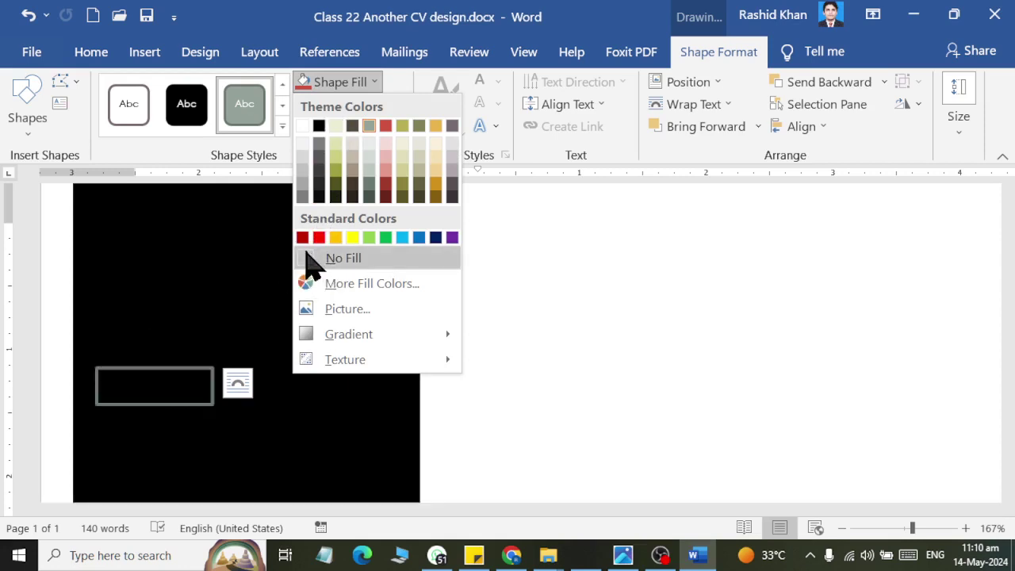
{"action": "left_click", "coordinate": [340, 81]}
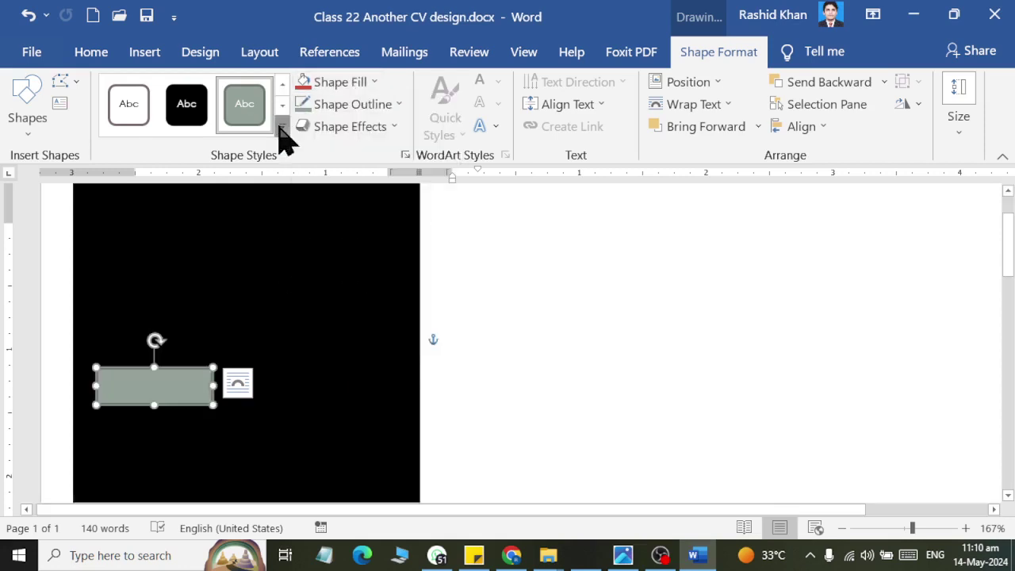
{"action": "left_click", "coordinate": [281, 125]}
{"action": "left_click", "coordinate": [141, 159]}
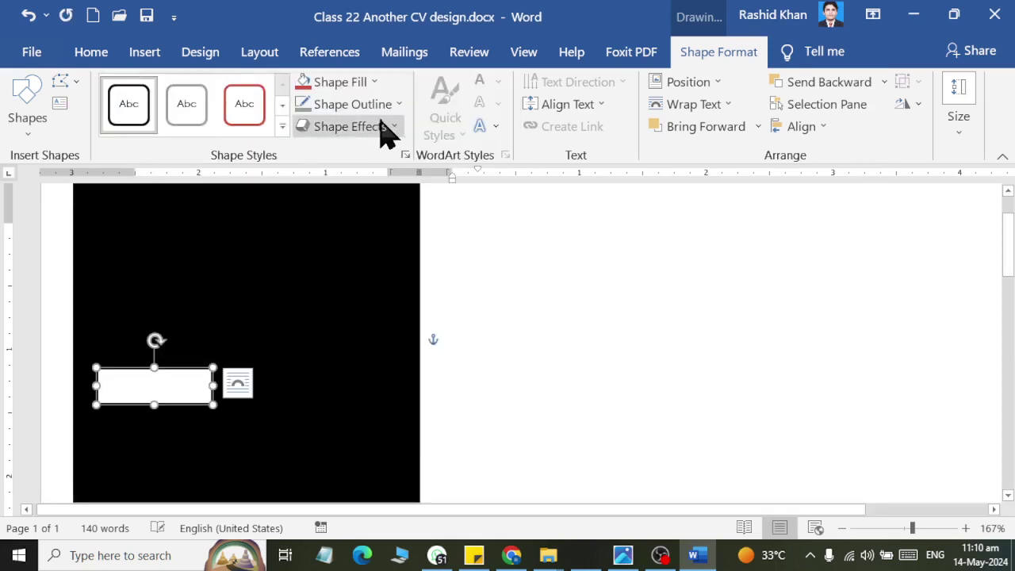
{"action": "left_click", "coordinate": [283, 125]}
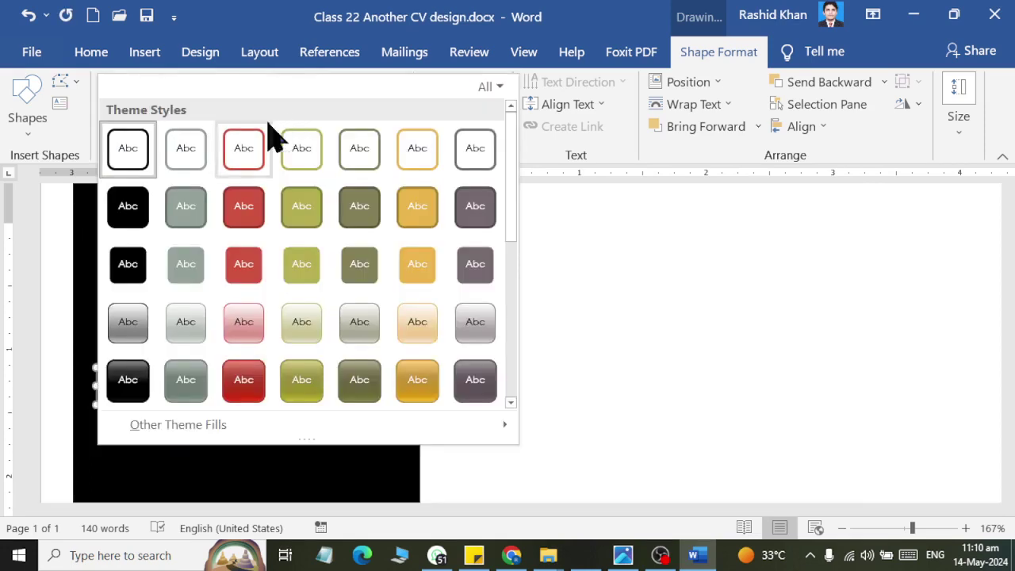
{"action": "left_click", "coordinate": [127, 142]}
{"action": "left_click", "coordinate": [397, 103]}
{"action": "left_click", "coordinate": [326, 279]}
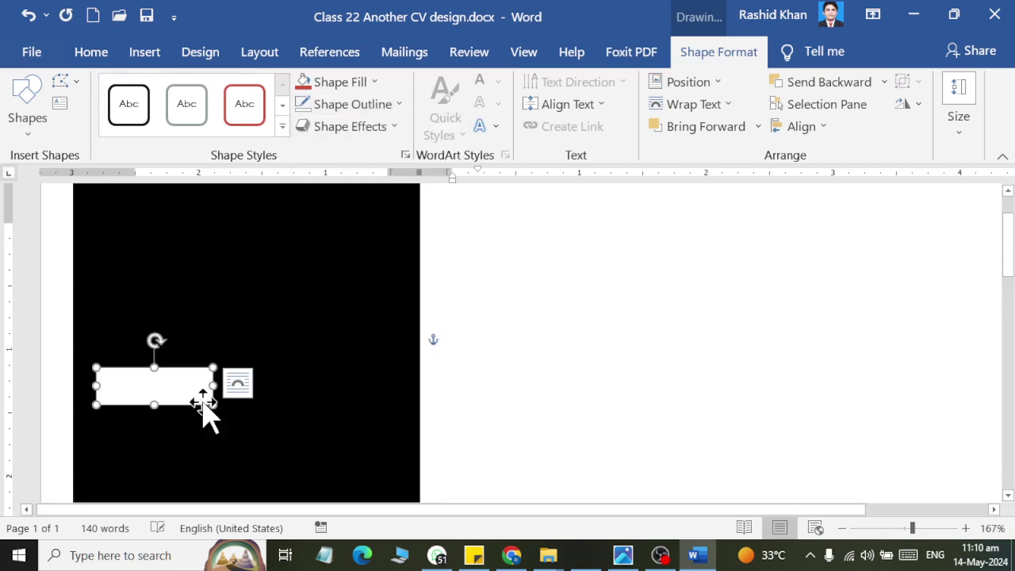
{"action": "right_click", "coordinate": [192, 373]}
{"action": "key", "text": "Escape"}
{"action": "right_click", "coordinate": [154, 385]}
- Add the text PHONE to the rectangle, set it to 12 pt and align it left
{"action": "left_click", "coordinate": [211, 236]}
{"action": "key", "text": "alt+Tab"}
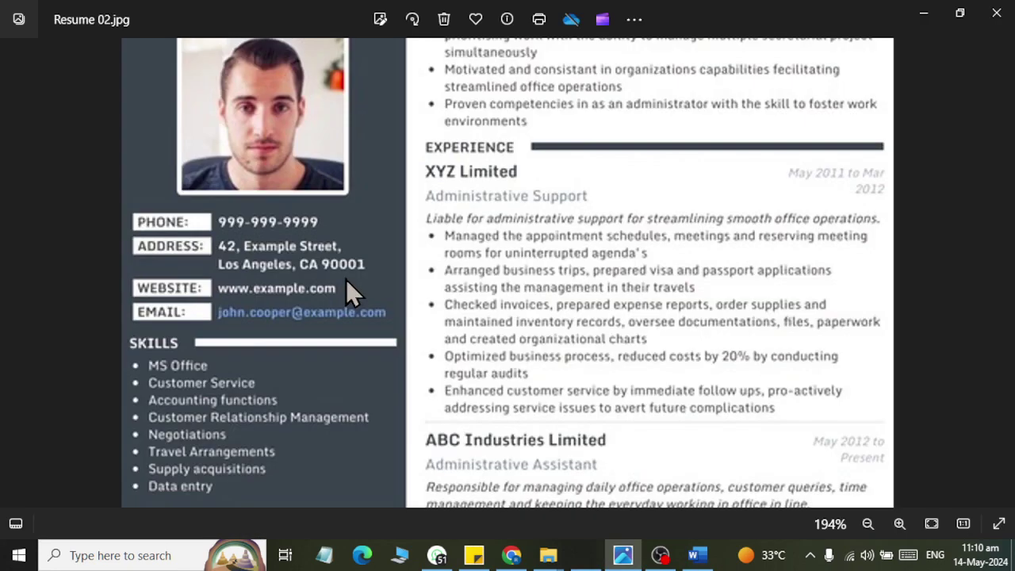
{"action": "key", "text": "alt+Tab"}
{"action": "type", "text": "PHO"}
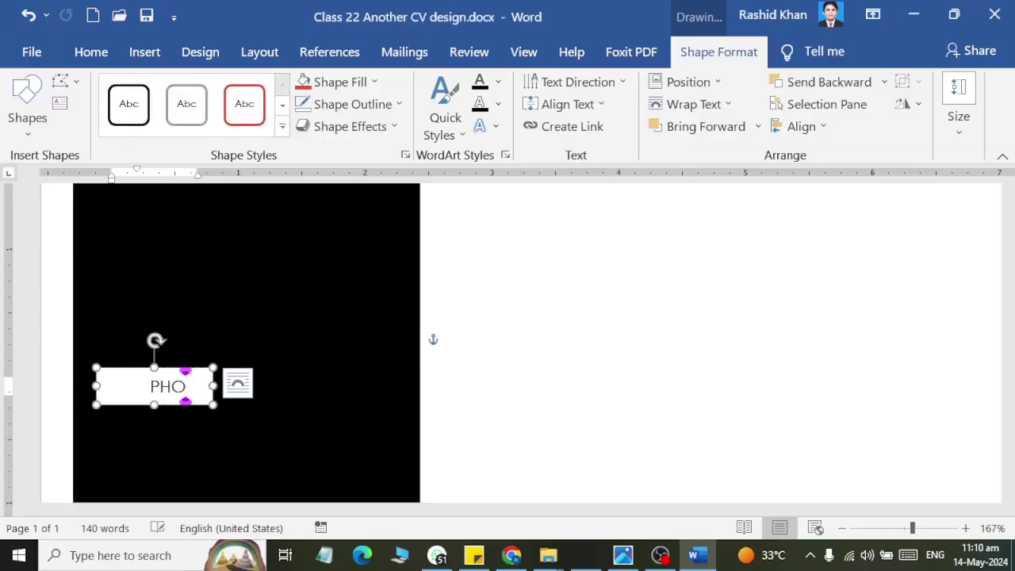
{"action": "type", "text": "NE"}
{"action": "left_click", "coordinate": [89, 52]}
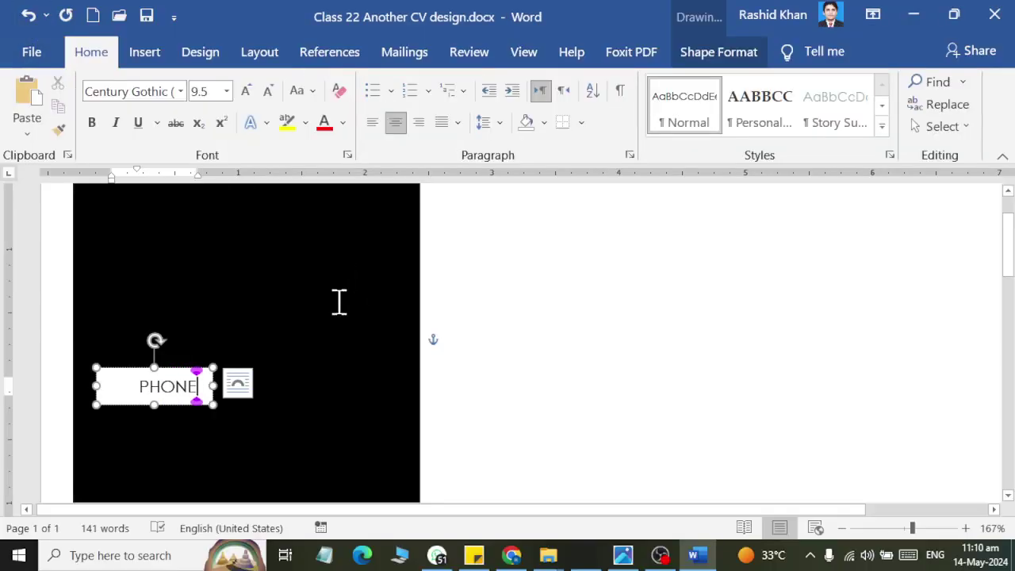
{"action": "key", "text": "ctrl+a"}
{"action": "left_click", "coordinate": [225, 90]}
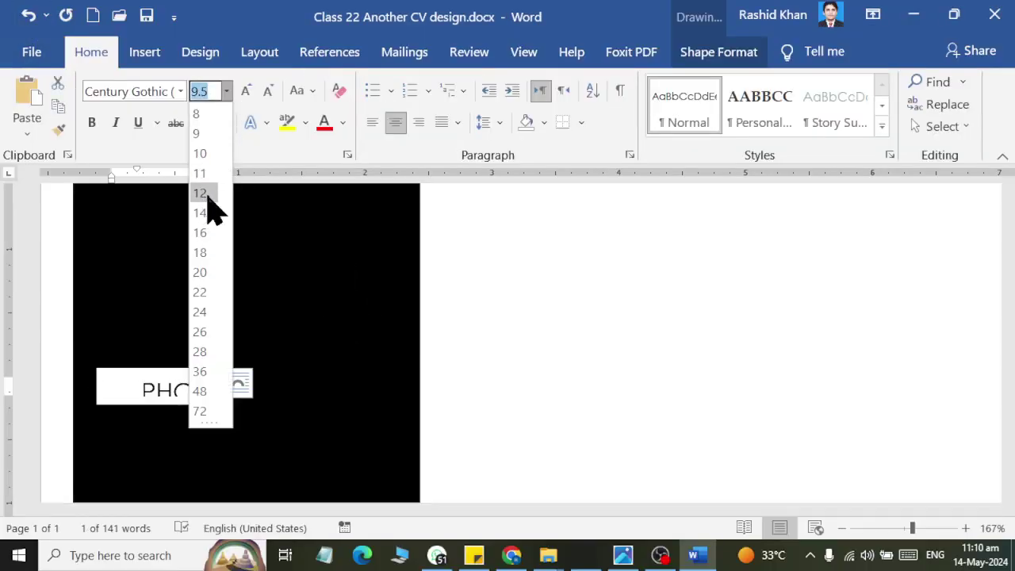
{"action": "left_click", "coordinate": [215, 191]}
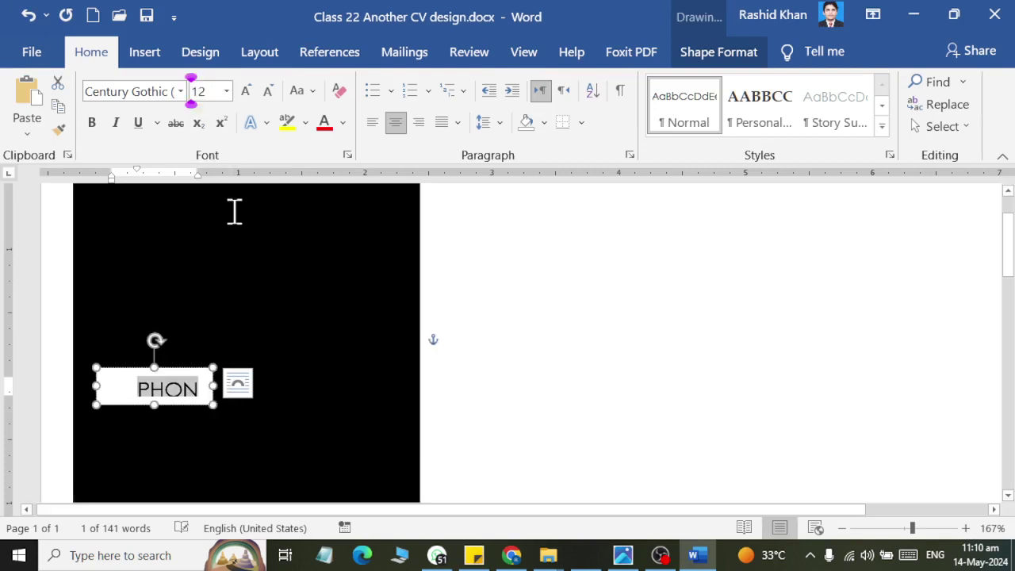
{"action": "left_click", "coordinate": [372, 124]}
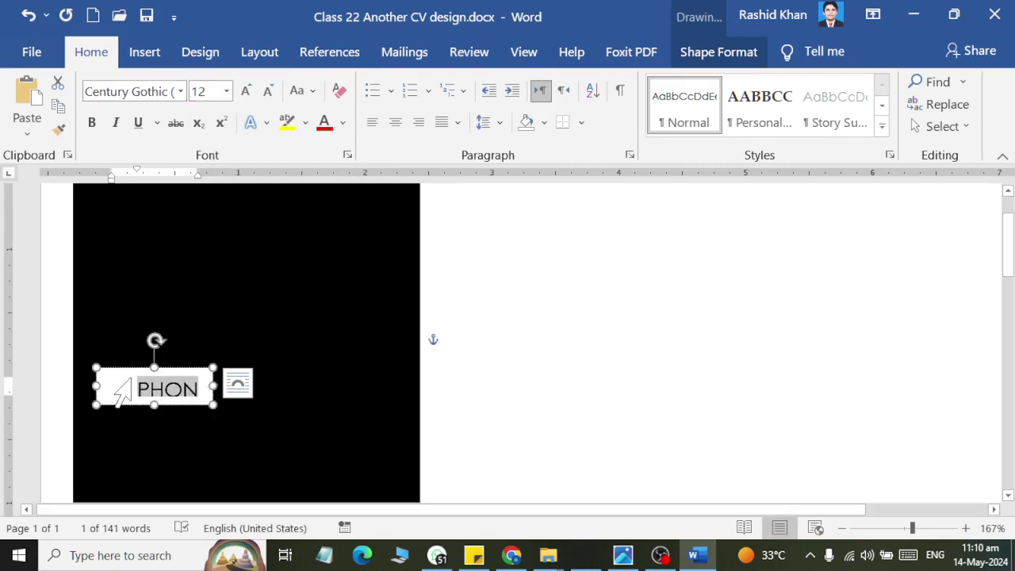
{"action": "double_click", "coordinate": [190, 388]}
- Open the Format Shape Text Box settings for the PHONE box
{"action": "right_click", "coordinate": [174, 405]}
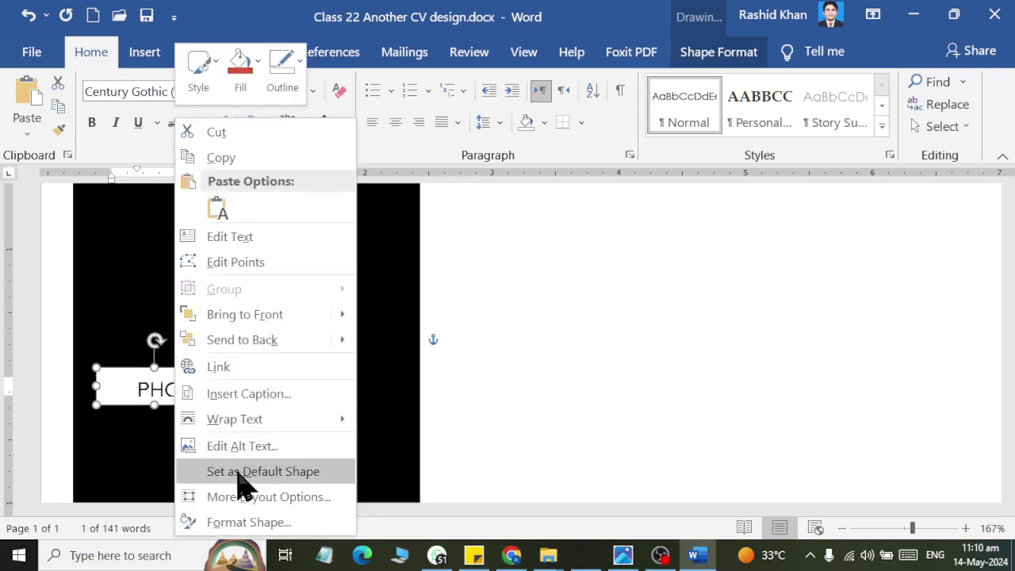
{"action": "key", "text": "Escape"}
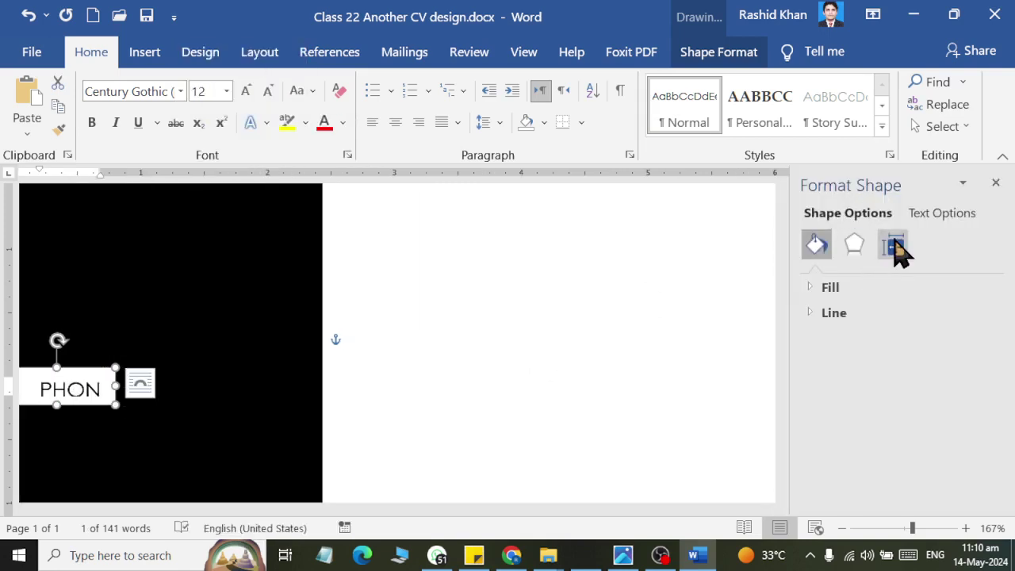
{"action": "left_click", "coordinate": [893, 251]}
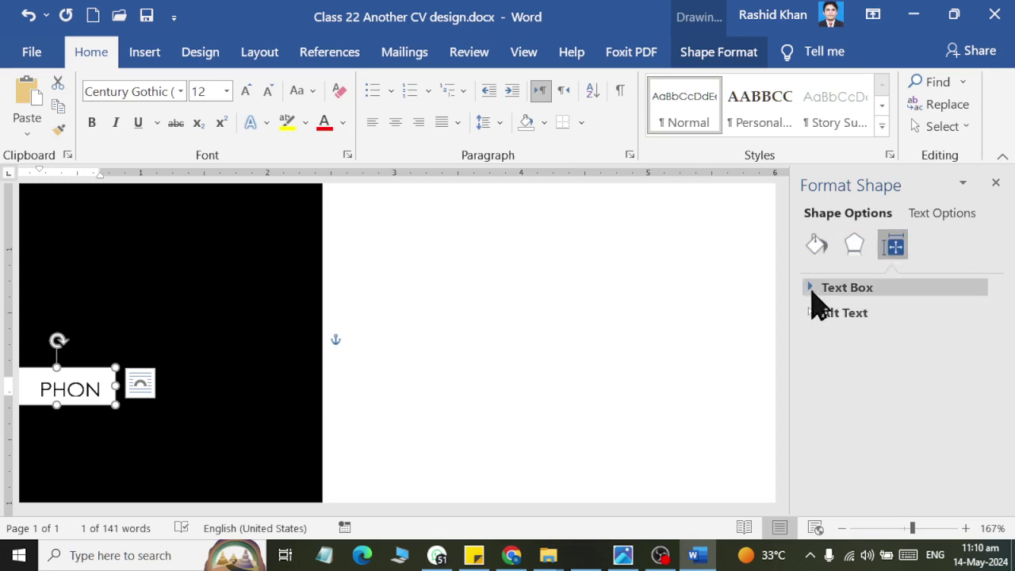
{"action": "left_click", "coordinate": [813, 288]}
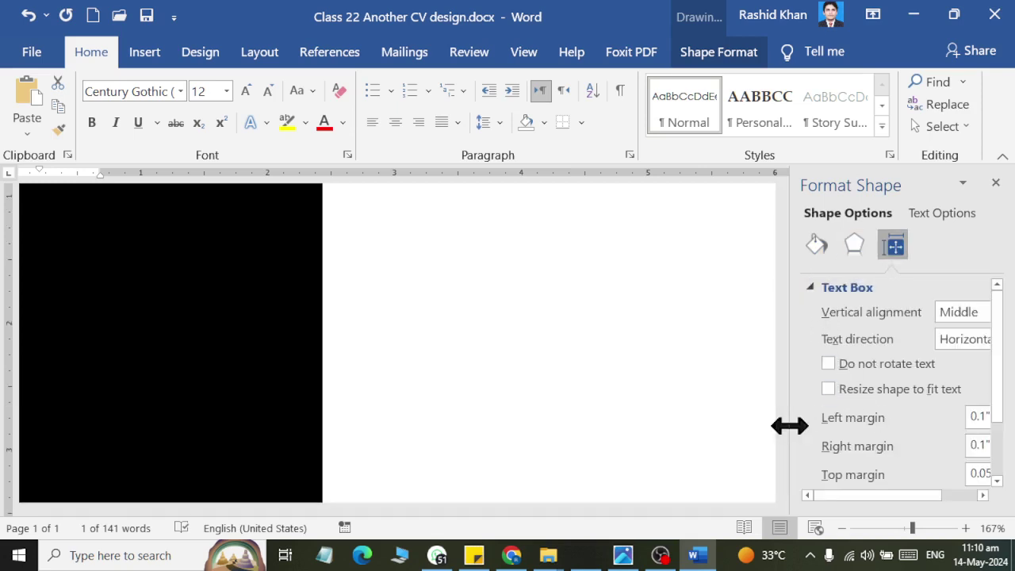
{"action": "left_click_drag", "start_coordinate": [790, 423], "coordinate": [708, 424]}
{"action": "left_click", "coordinate": [108, 365]}
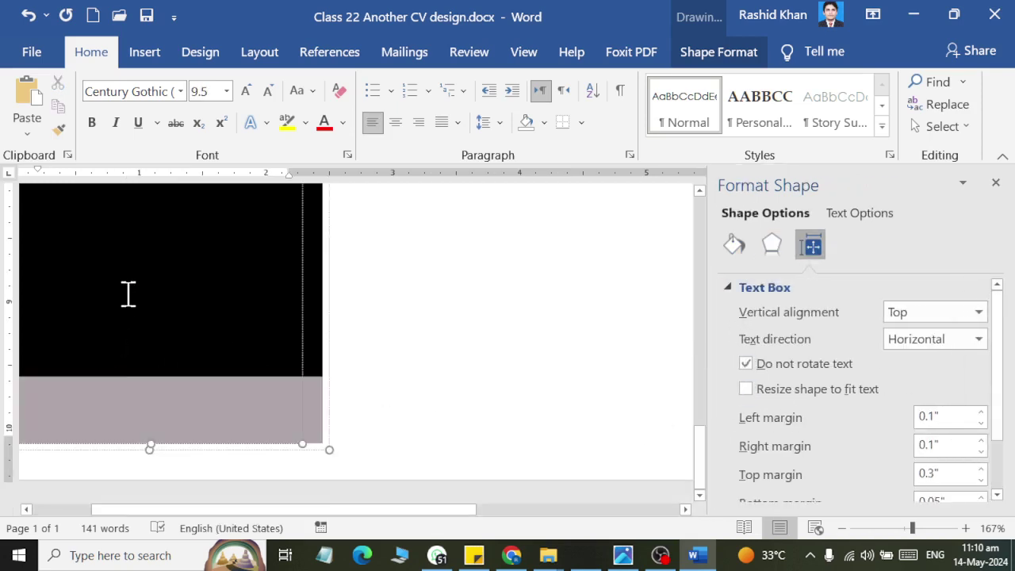
{"action": "left_click", "coordinate": [84, 213]}
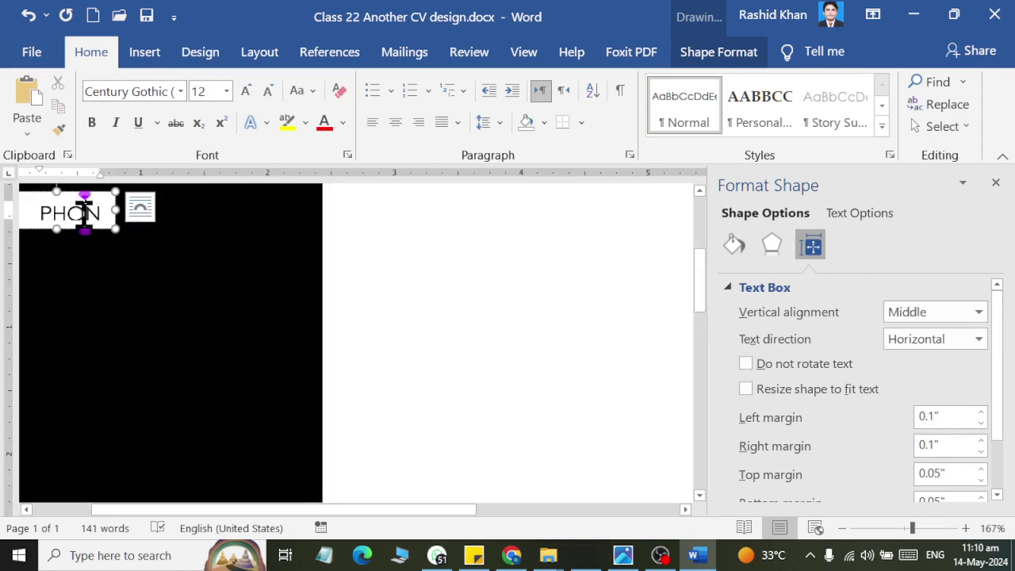
{"action": "scroll", "coordinate": [944, 381], "scroll_direction": "down", "scroll_amount": 2}
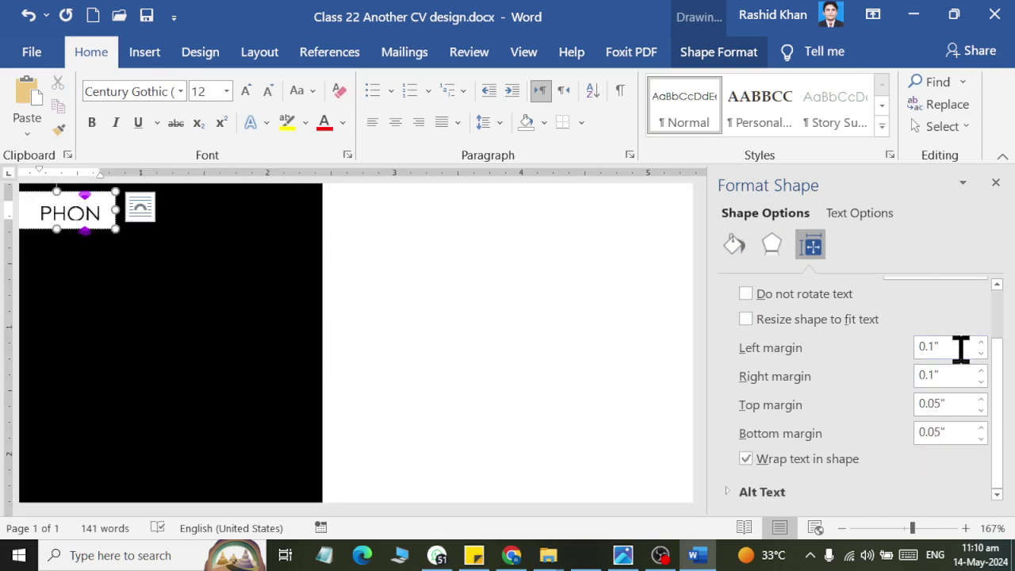
{"action": "left_click_drag", "start_coordinate": [960, 349], "coordinate": [820, 349]}
- Set the text margins to 0", turn off text wrapping, and resize the shape to fit text
{"action": "type", "text": "0"}
{"action": "key", "text": "Tab"}
{"action": "type", "text": "0"}
{"action": "key", "text": "Tab"}
{"action": "key", "text": "Tab"}
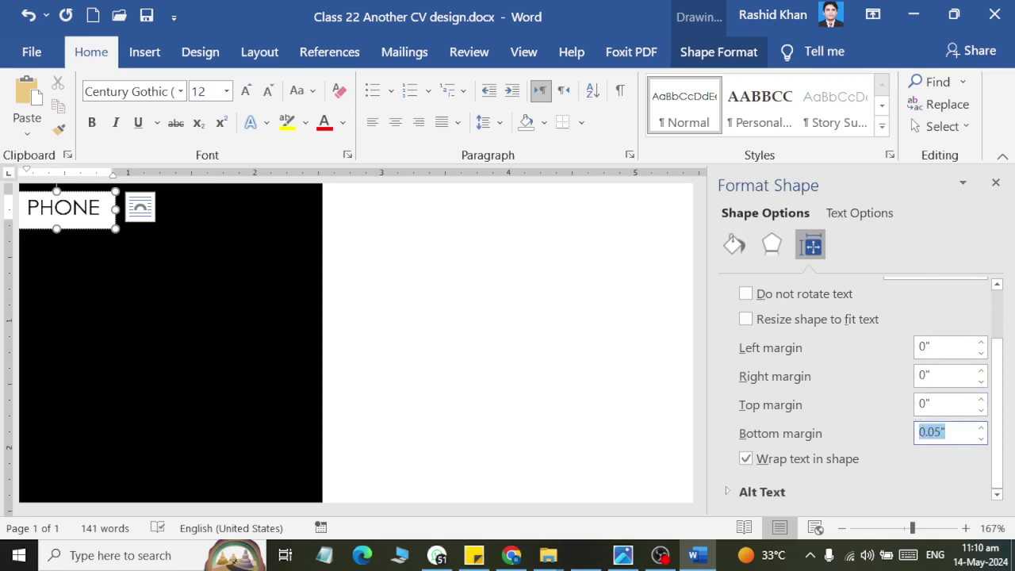
{"action": "type", "text": "0"}
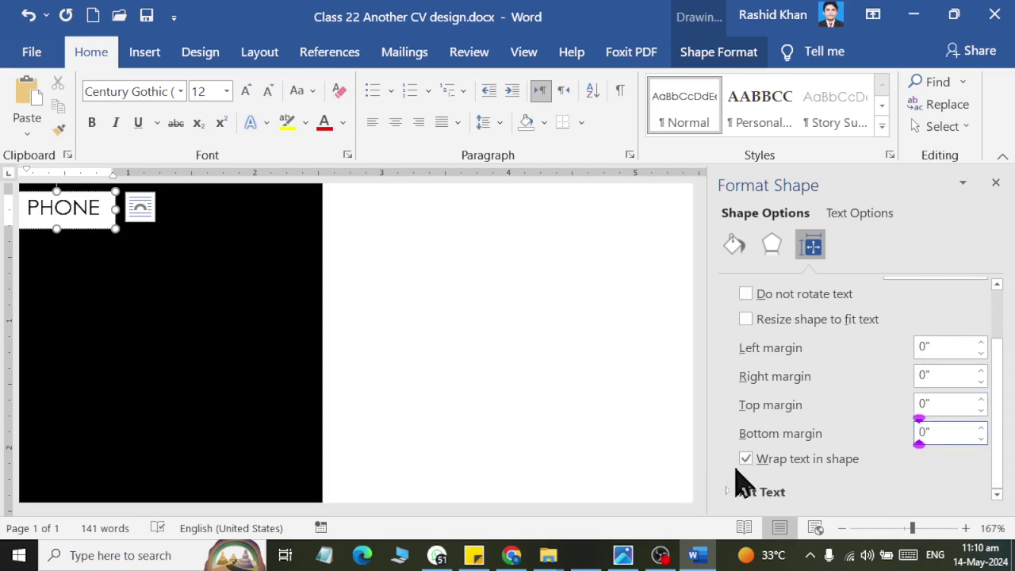
{"action": "left_click", "coordinate": [760, 461]}
{"action": "scroll", "coordinate": [828, 404], "scroll_direction": "up", "scroll_amount": 2}
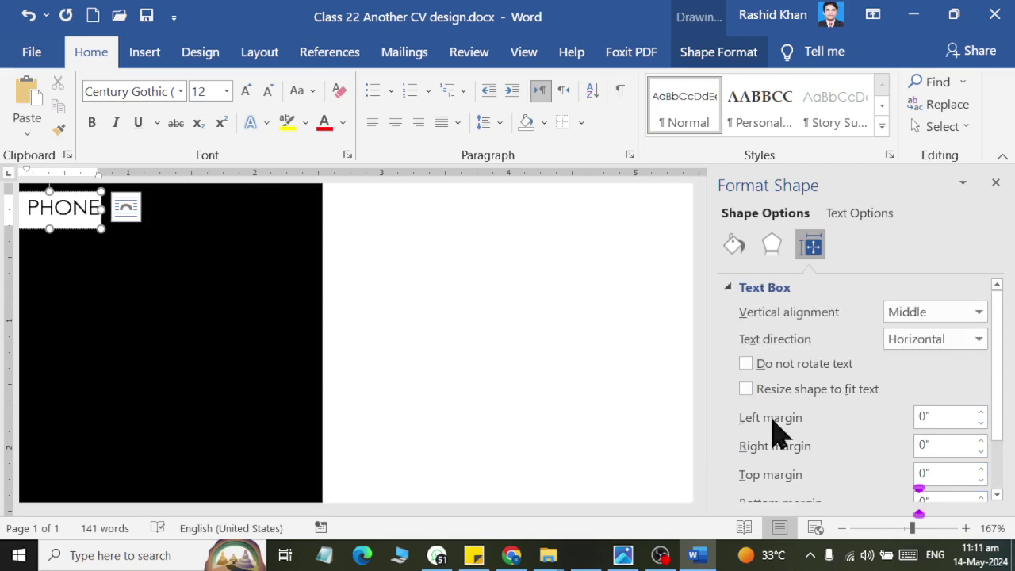
{"action": "left_click", "coordinate": [744, 393]}
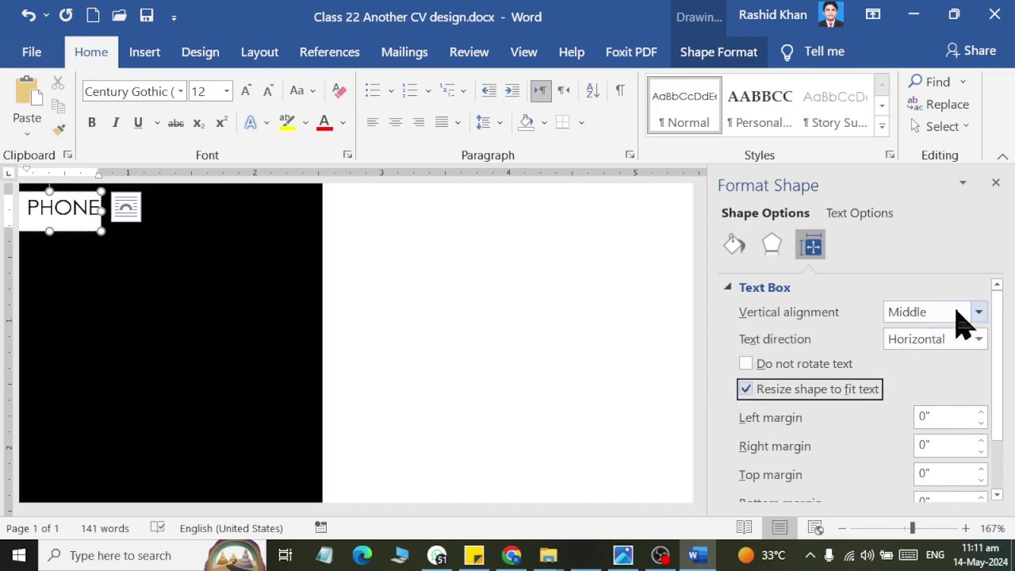
{"action": "scroll", "coordinate": [940, 400], "scroll_direction": "down", "scroll_amount": 2}
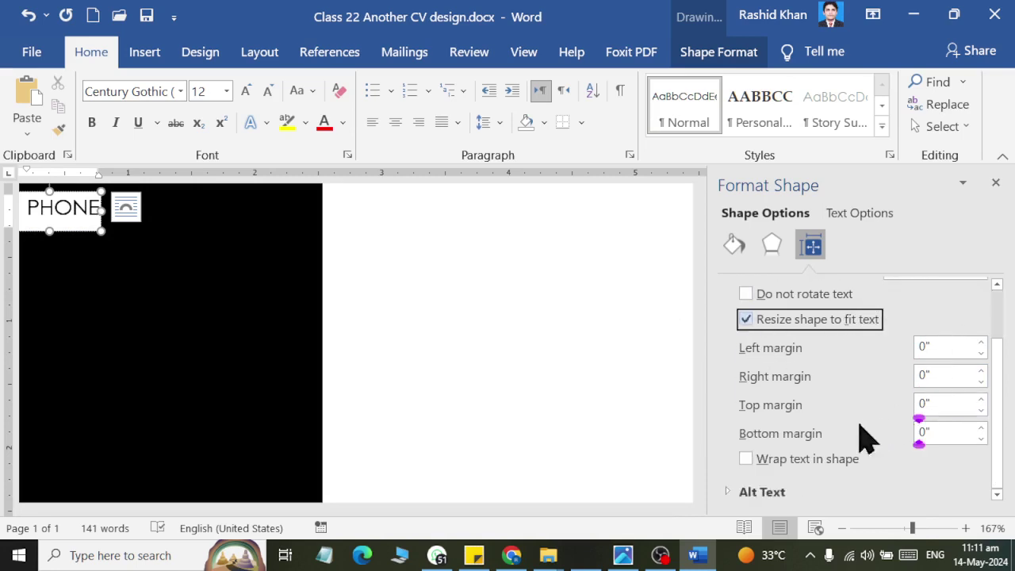
{"action": "left_click", "coordinate": [749, 492]}
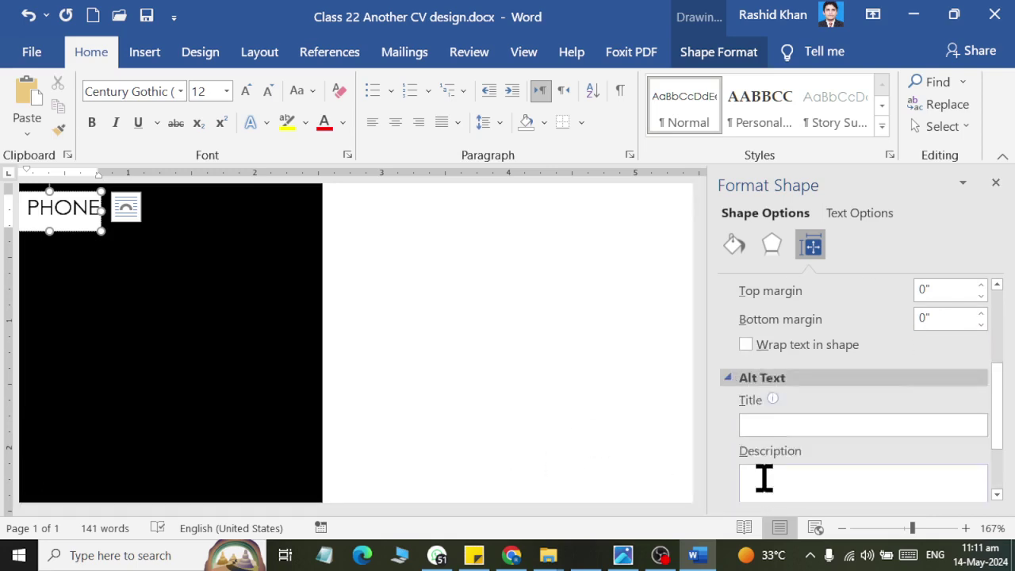
- Give the PHONE label single line spacing and close the formatting pane
{"action": "left_click", "coordinate": [259, 54]}
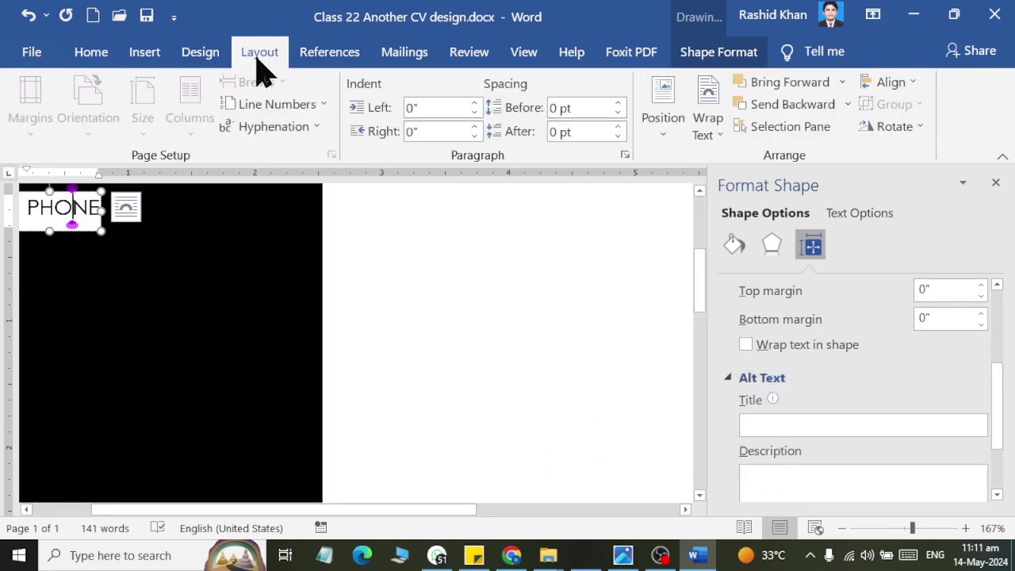
{"action": "left_click", "coordinate": [91, 52]}
{"action": "left_click", "coordinate": [483, 123]}
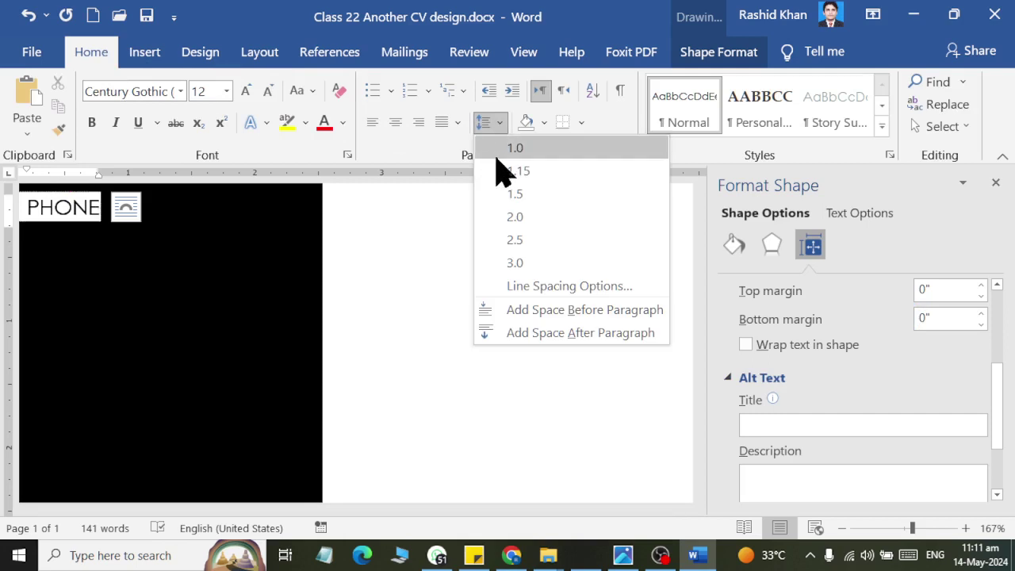
{"action": "left_click", "coordinate": [498, 151]}
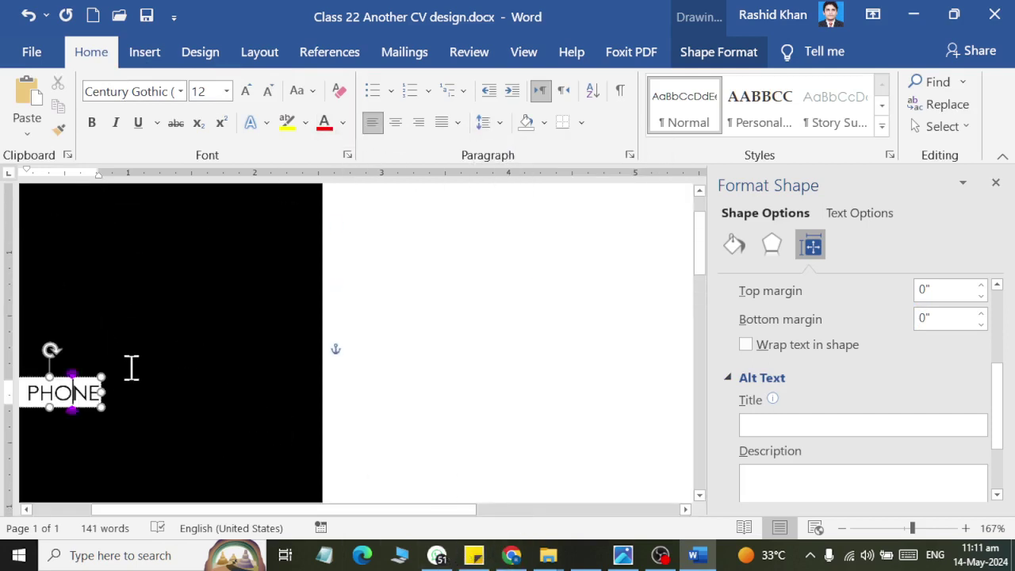
{"action": "left_click", "coordinate": [996, 183]}
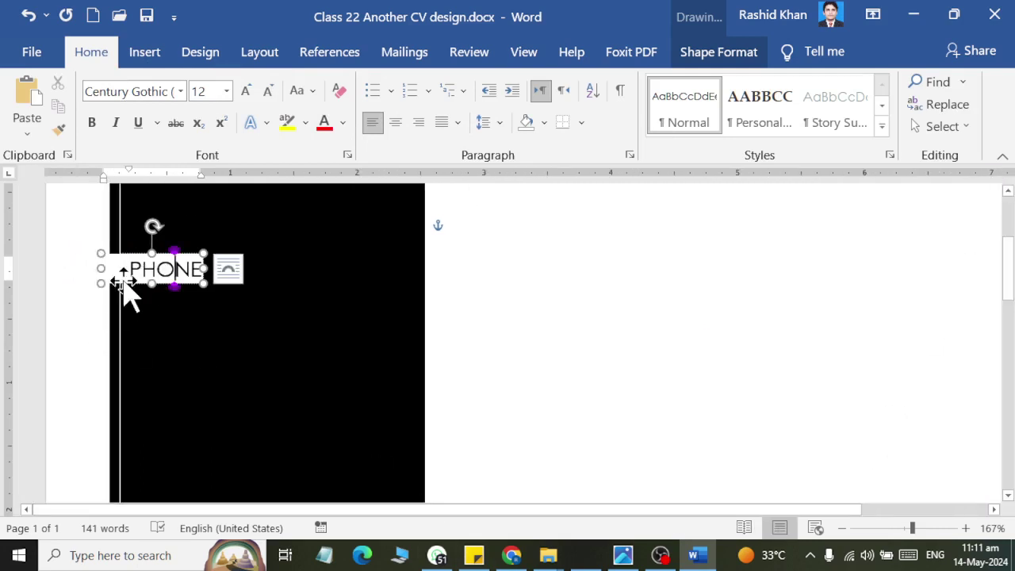
- Move the PHONE label to the box's left edge and undo an accidental box resize
{"action": "left_click", "coordinate": [111, 278]}
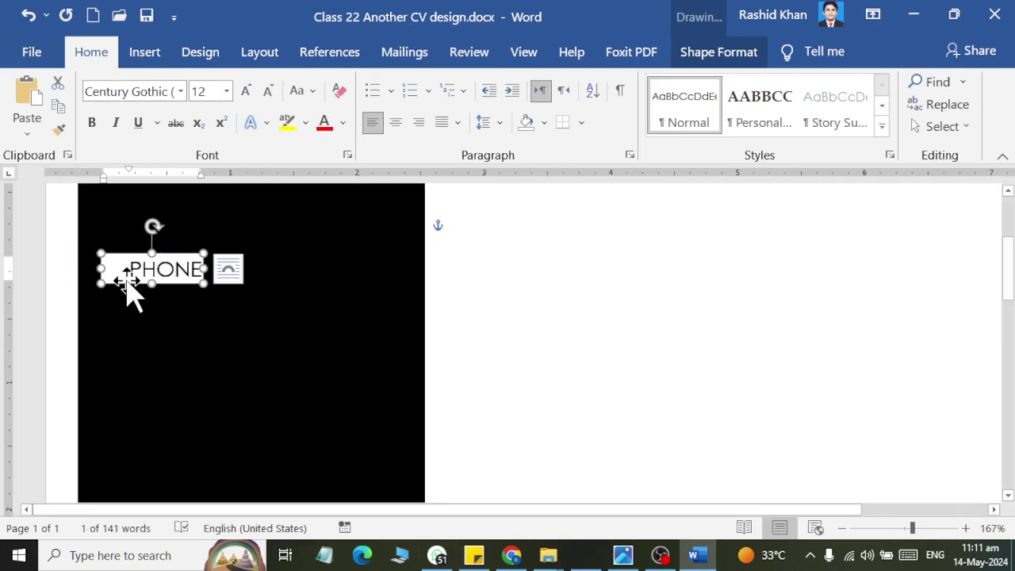
{"action": "key", "text": "ctrl+a"}
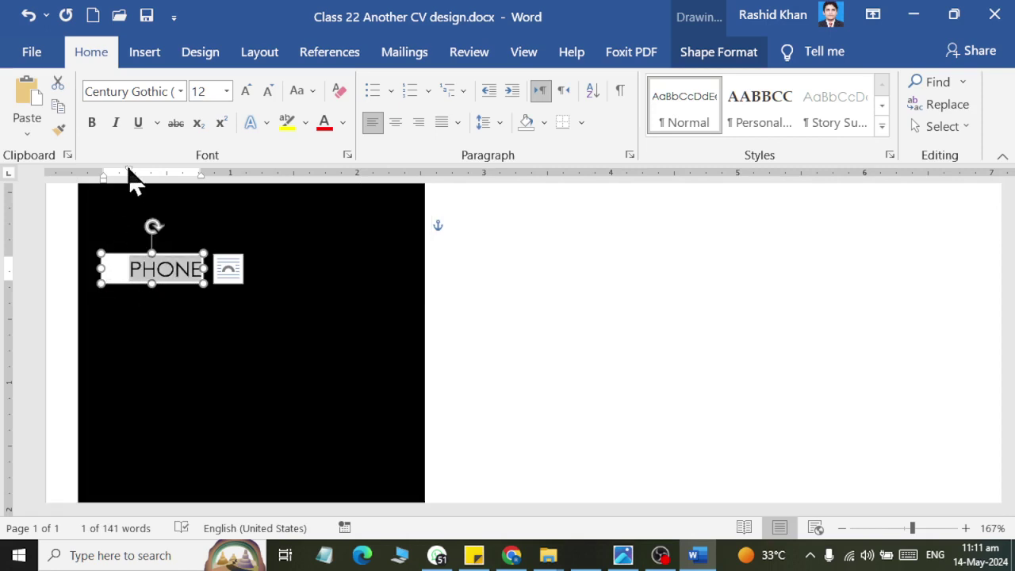
{"action": "left_click_drag", "start_coordinate": [129, 175], "coordinate": [104, 172]}
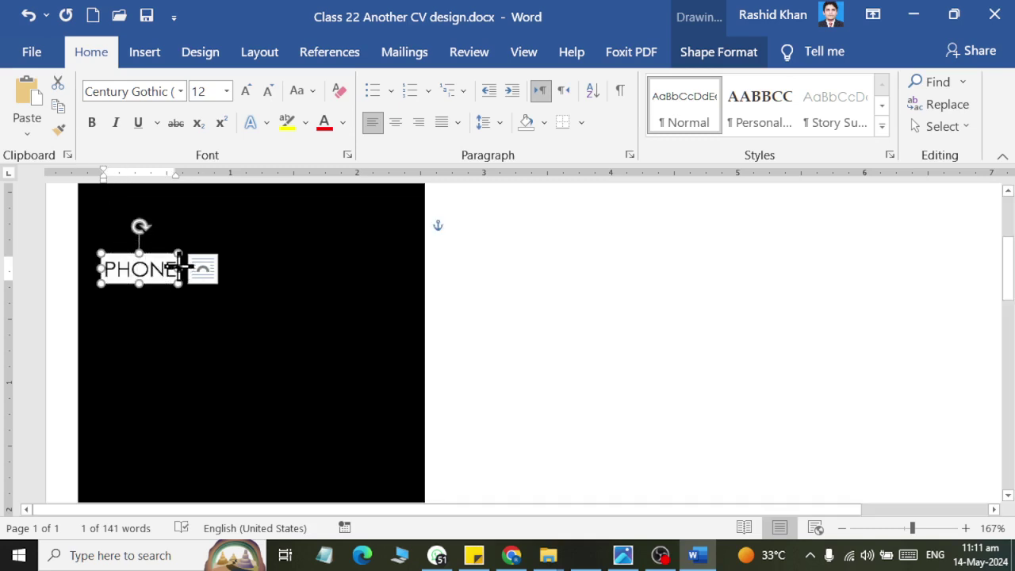
{"action": "left_click_drag", "start_coordinate": [178, 269], "coordinate": [220, 268]}
{"action": "left_click", "coordinate": [306, 288]}
{"action": "key", "text": "ctrl+z"}
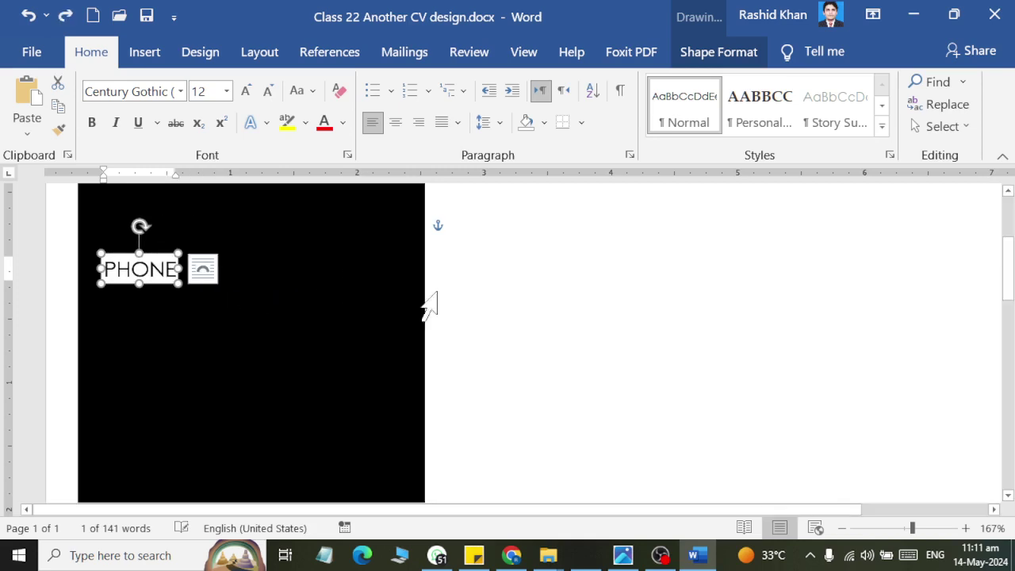
{"action": "left_click", "coordinate": [551, 288]}
- Select the black sidebar panel, recheck Resume 02.jpg, and return to the CV
{"action": "scroll", "coordinate": [338, 290], "scroll_direction": "down", "scroll_amount": 3}
{"action": "left_click", "coordinate": [338, 290]}
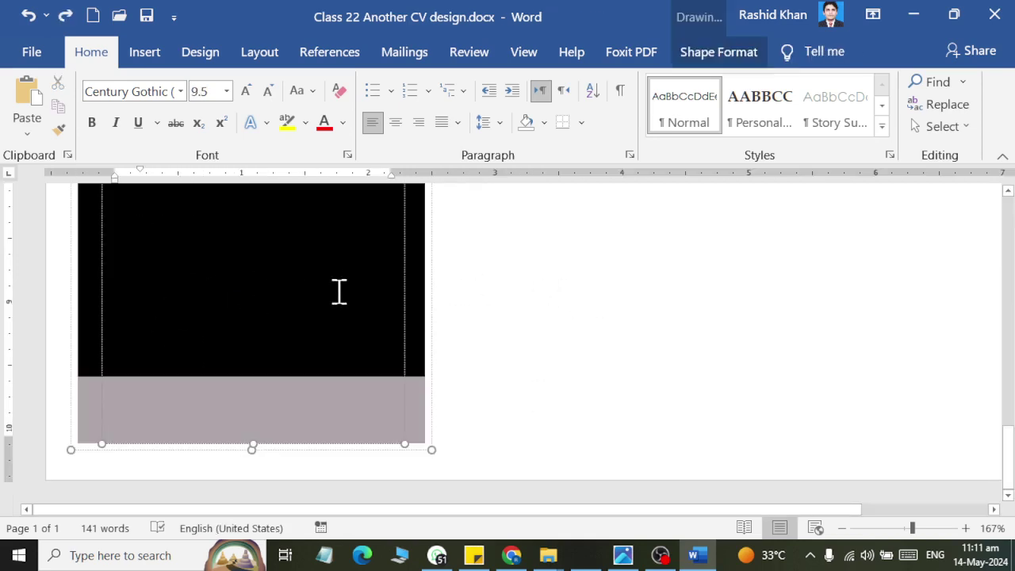
{"action": "scroll", "coordinate": [579, 333], "scroll_direction": "up", "scroll_amount": 6}
{"action": "scroll", "coordinate": [336, 387], "scroll_direction": "down", "scroll_amount": 3}
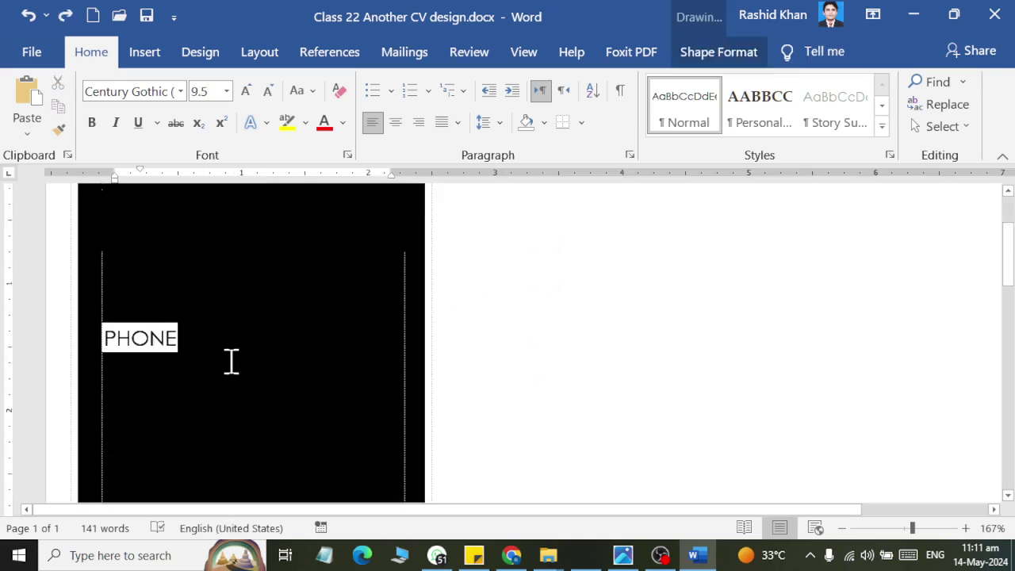
{"action": "key", "text": "alt+Tab"}
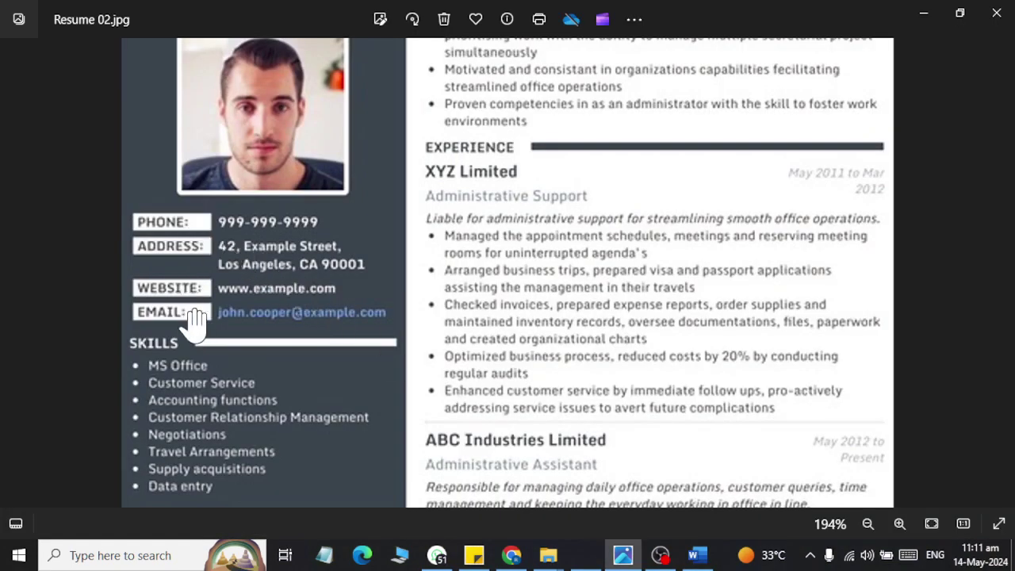
{"action": "key", "text": "alt+Tab"}
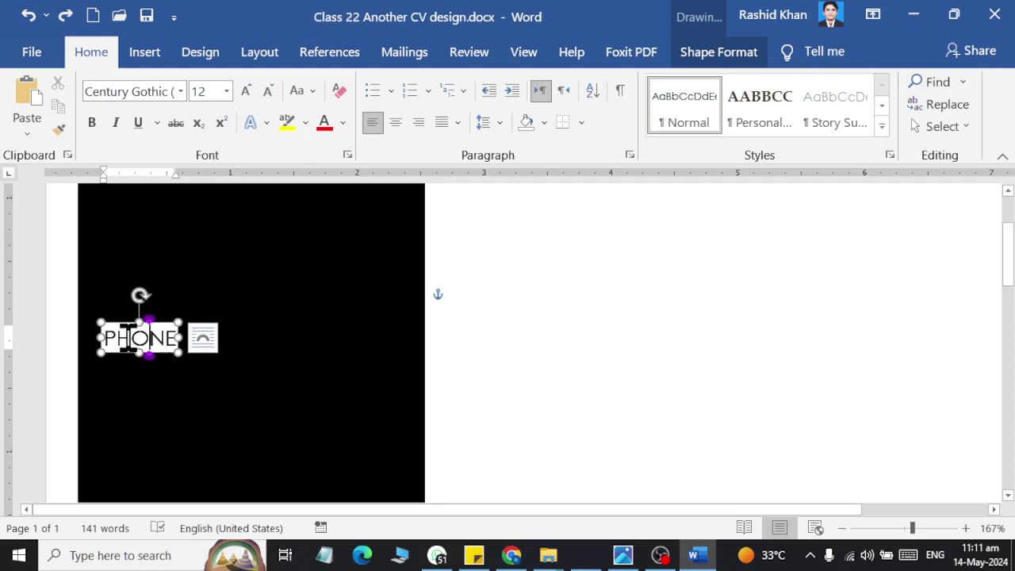
{"action": "right_click", "coordinate": [117, 348]}
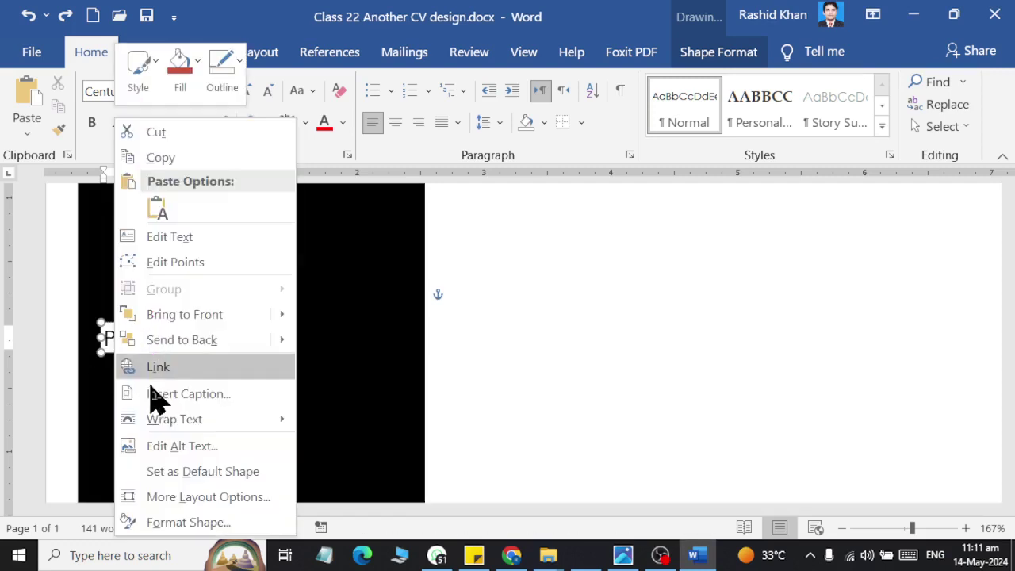
{"action": "left_click", "coordinate": [188, 523]}
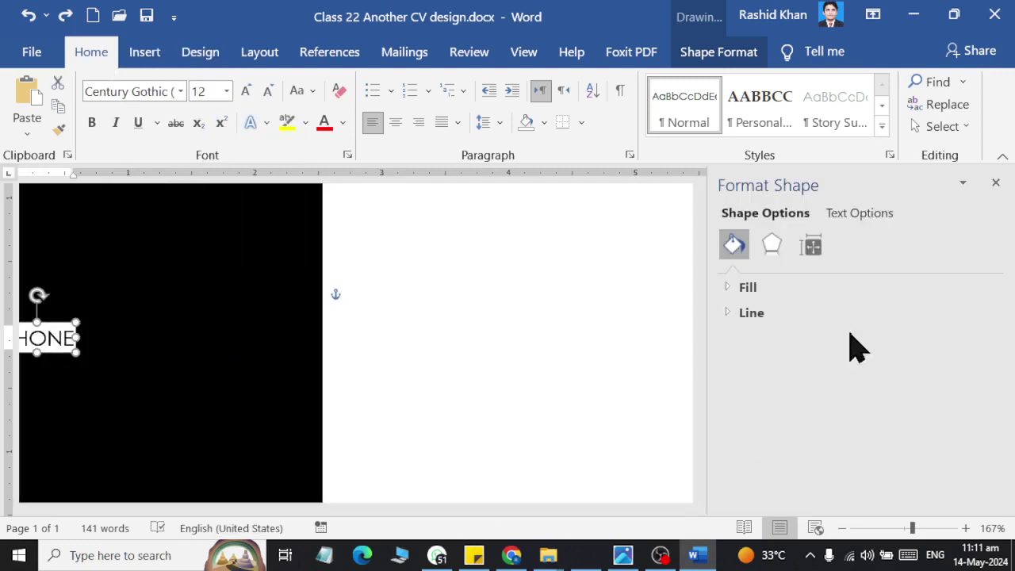
{"action": "left_click", "coordinate": [813, 248]}
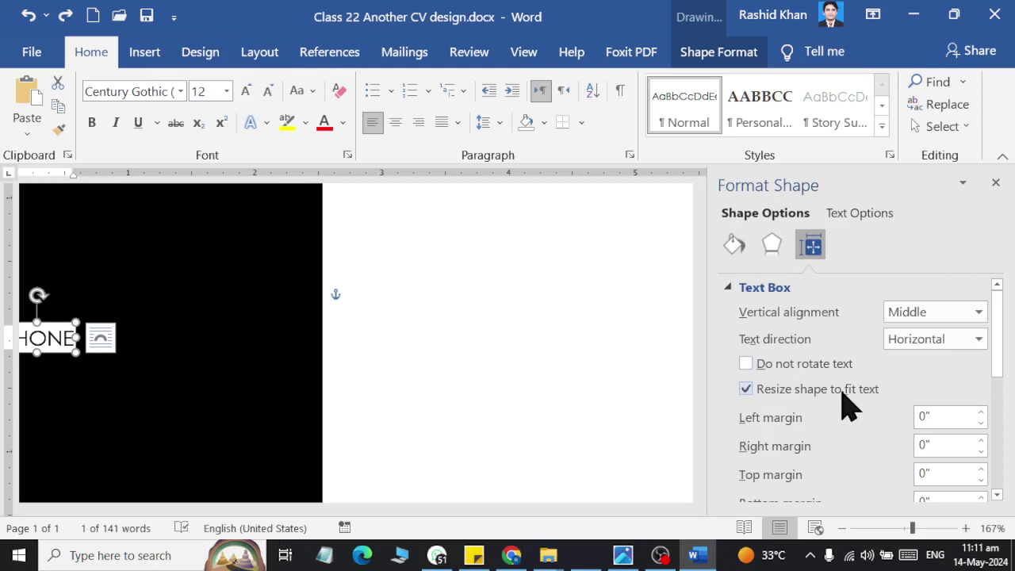
{"action": "left_click", "coordinate": [482, 391]}
- Widen the PHONE label box slightly by dragging its right edge
{"action": "left_click", "coordinate": [996, 183]}
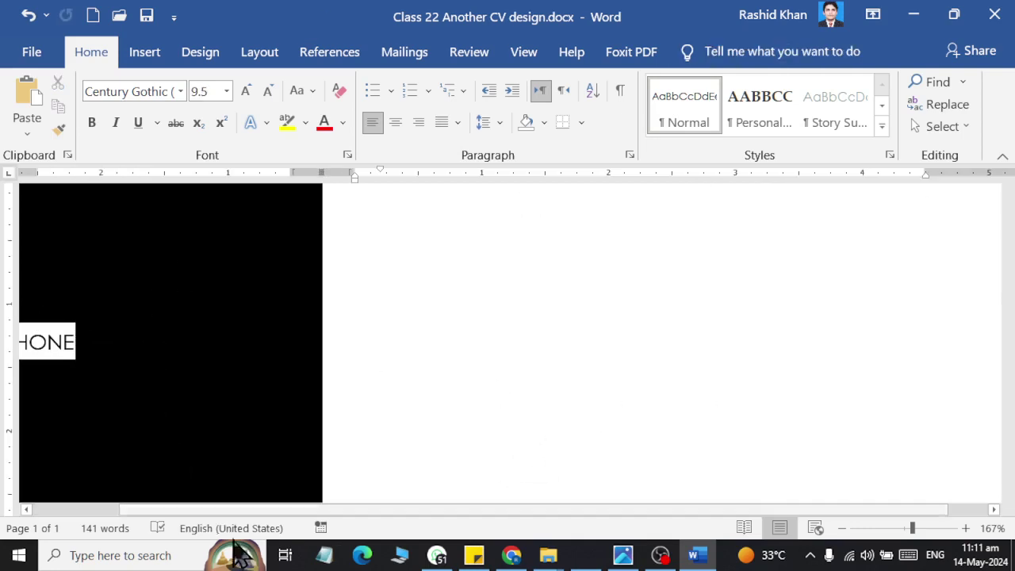
{"action": "left_click_drag", "start_coordinate": [159, 509], "coordinate": [71, 509]}
{"action": "left_click", "coordinate": [129, 341]}
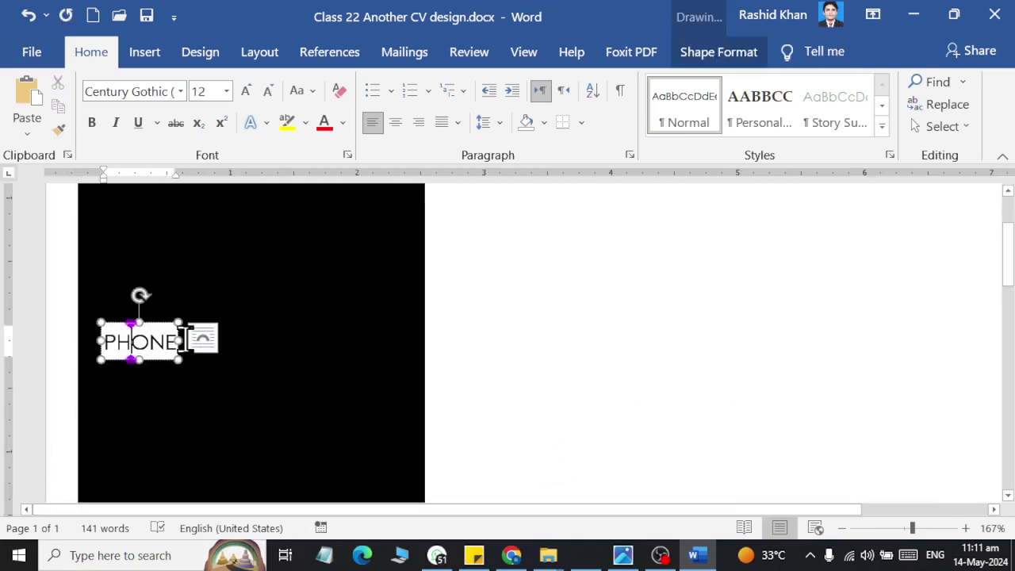
{"action": "mouse_move", "coordinate": [190, 342]}
{"action": "left_mouse_down"}
{"action": "mouse_move", "coordinate": [203, 342]}
{"action": "mouse_move", "coordinate": [155, 355]}
{"action": "left_mouse_up"}
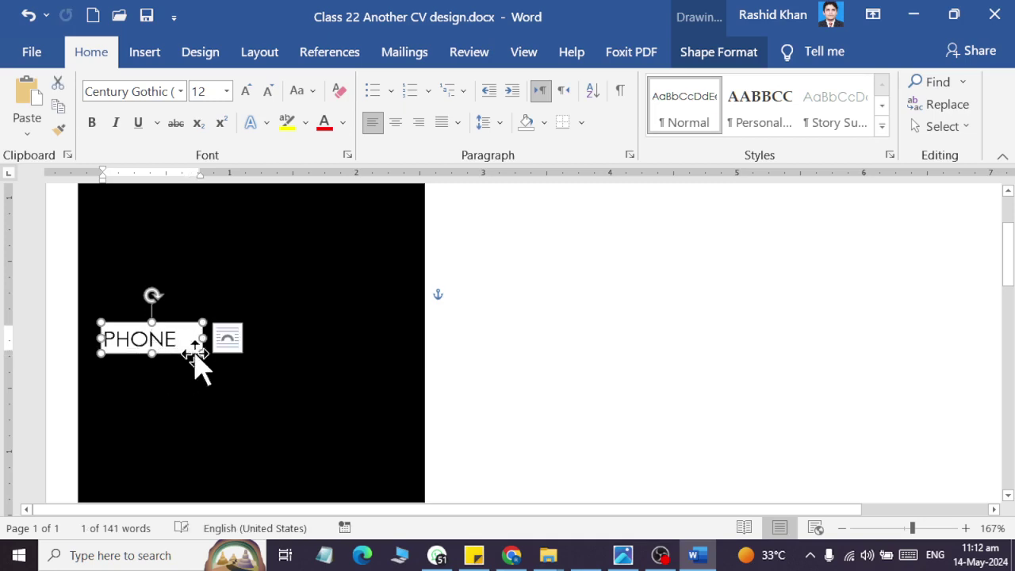
- Shift the PHONE label box slightly left on the black panel
{"action": "scroll", "coordinate": [237, 266], "scroll_direction": "down", "scroll_amount": 4, "text": "ctrl"}
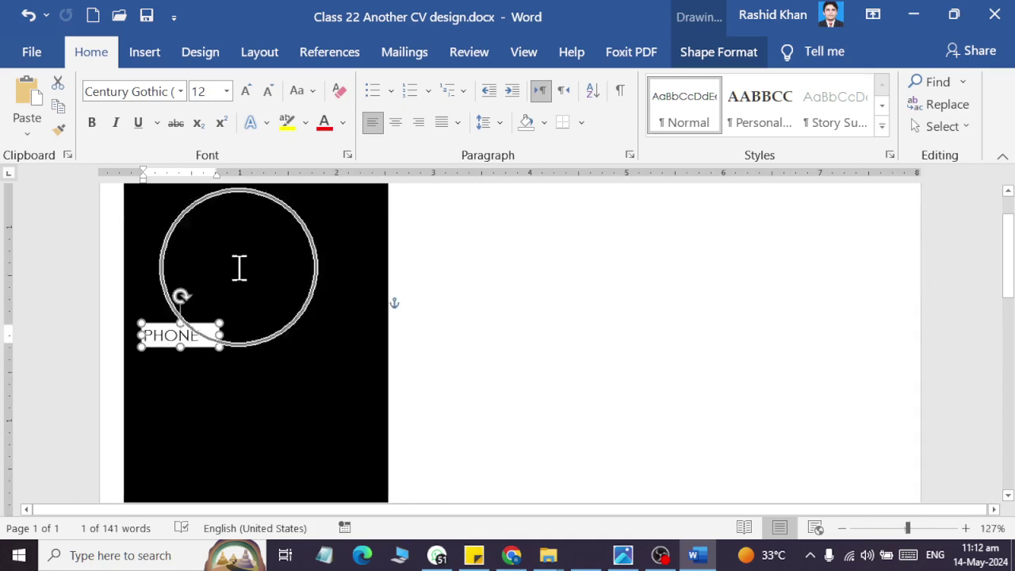
{"action": "scroll", "coordinate": [242, 246], "scroll_direction": "up", "scroll_amount": 2}
{"action": "scroll", "coordinate": [270, 278], "scroll_direction": "down", "scroll_amount": 1}
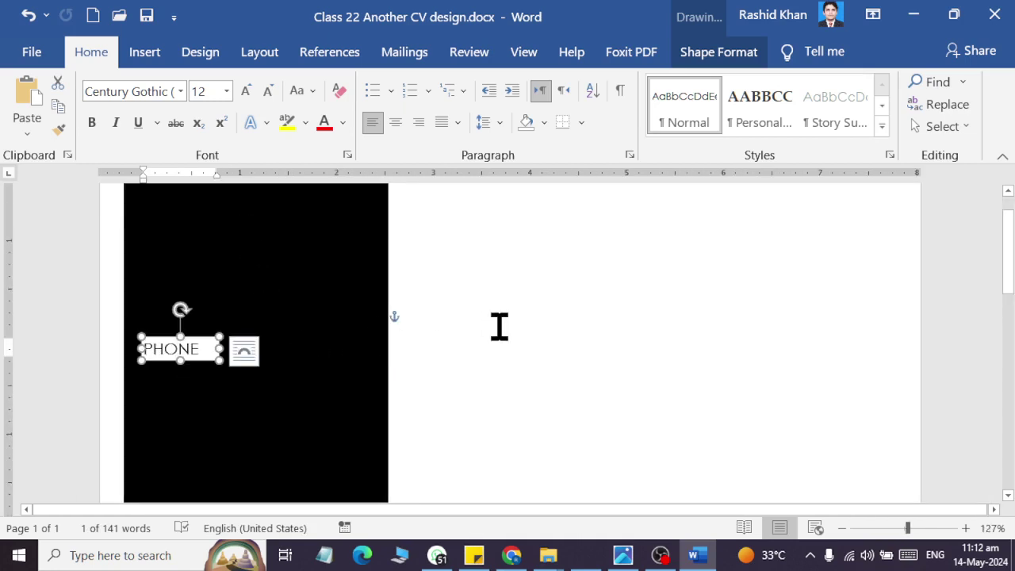
{"action": "left_click", "coordinate": [468, 361]}
{"action": "left_click", "coordinate": [187, 354]}
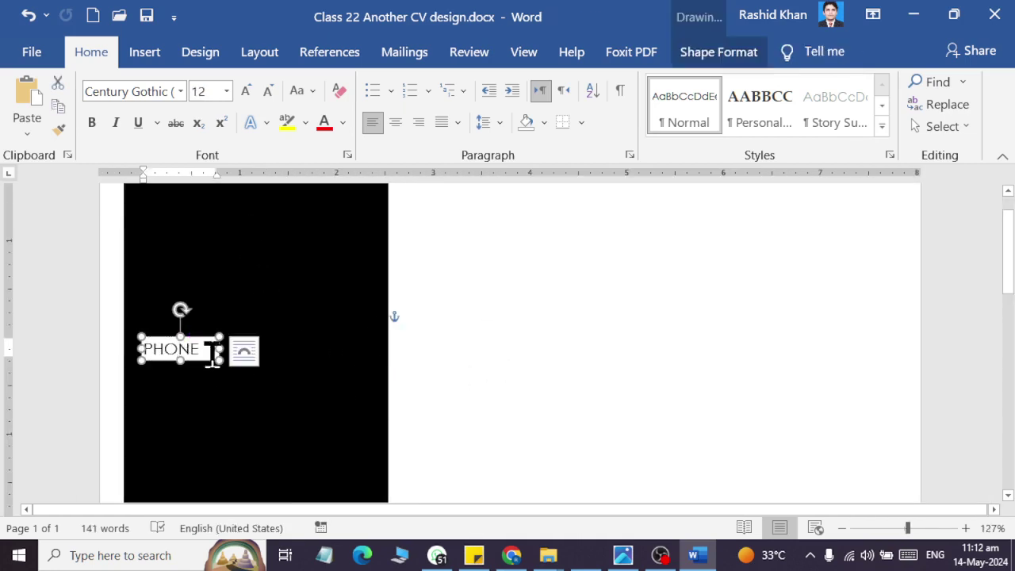
{"action": "left_click_drag", "start_coordinate": [173, 354], "coordinate": [165, 354]}
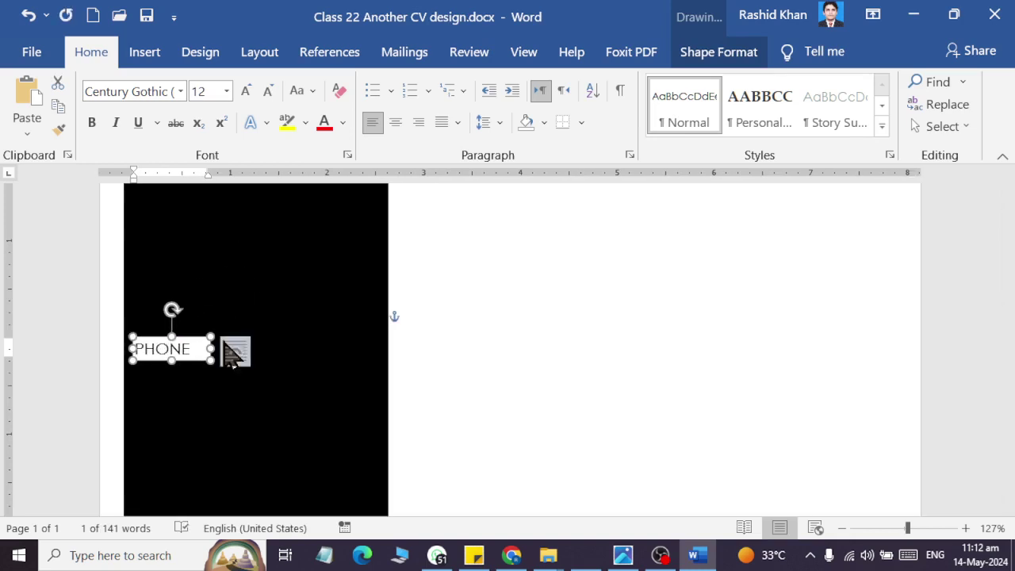
- Paste a second PHONE box directly beneath the first one
{"action": "key", "text": "ctrl+v"}
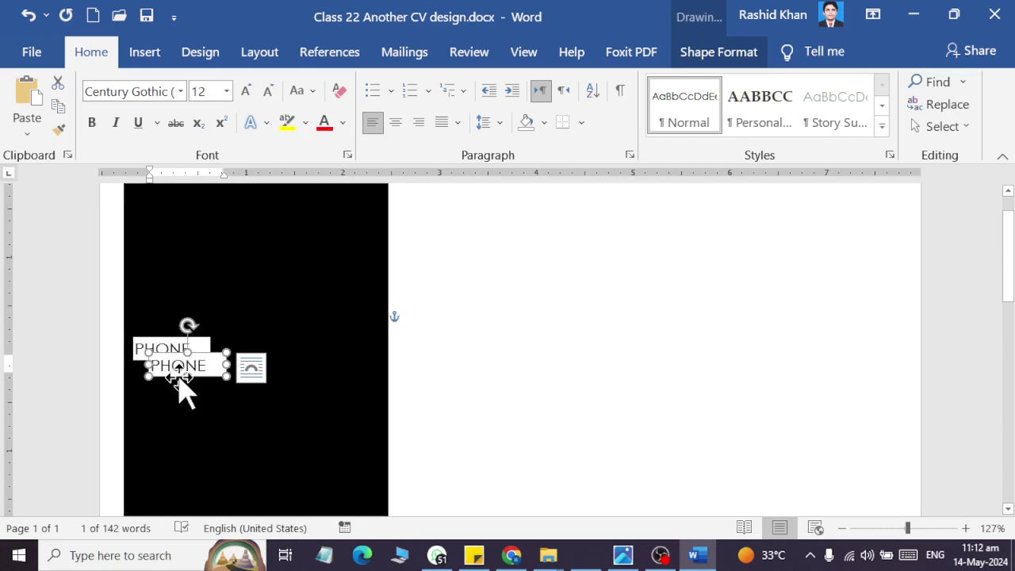
{"action": "key", "text": "alt+Tab"}
{"action": "key", "text": "alt+Tab"}
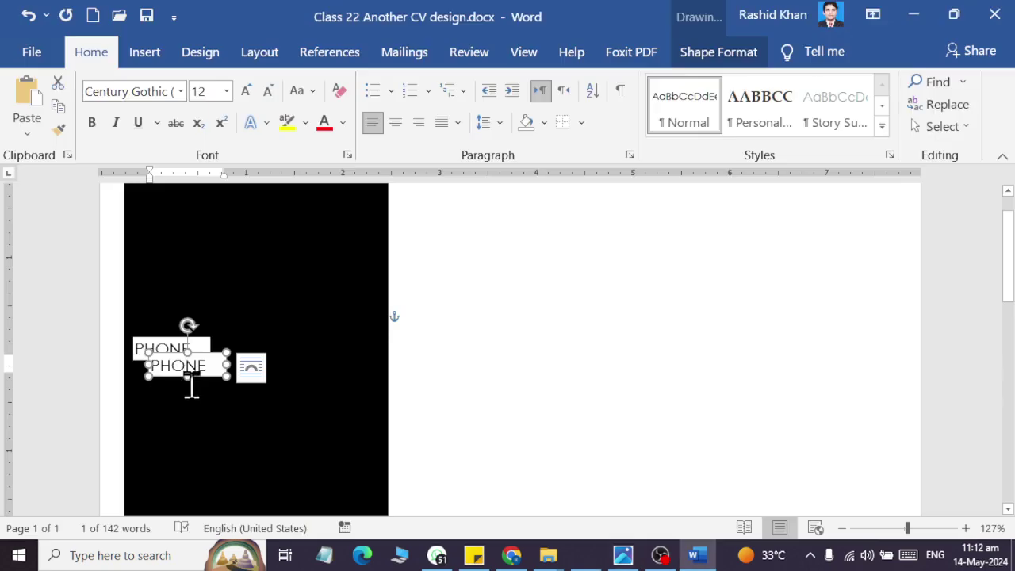
{"action": "left_click_drag", "start_coordinate": [204, 378], "coordinate": [190, 393]}
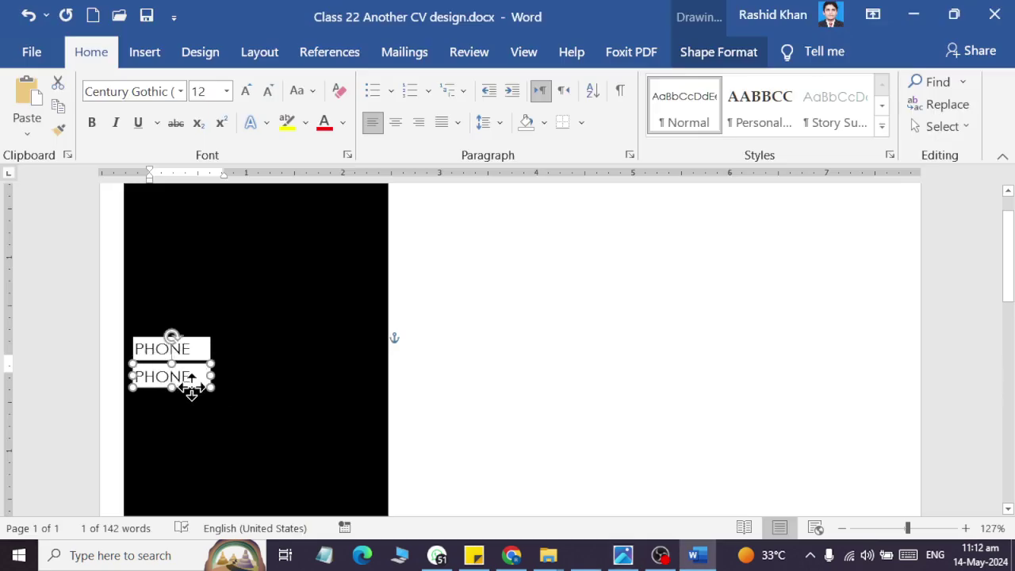
- Duplicate a third PHONE box and position it just below the second
{"action": "key", "text": "ctrl+d"}
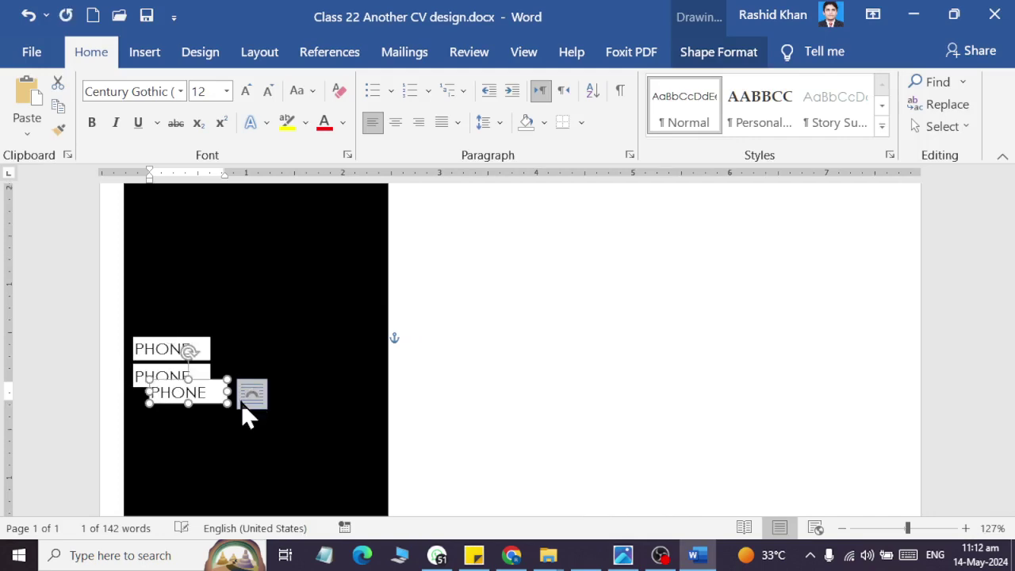
{"action": "key", "text": "alt+Tab"}
{"action": "key", "text": "alt+Tab"}
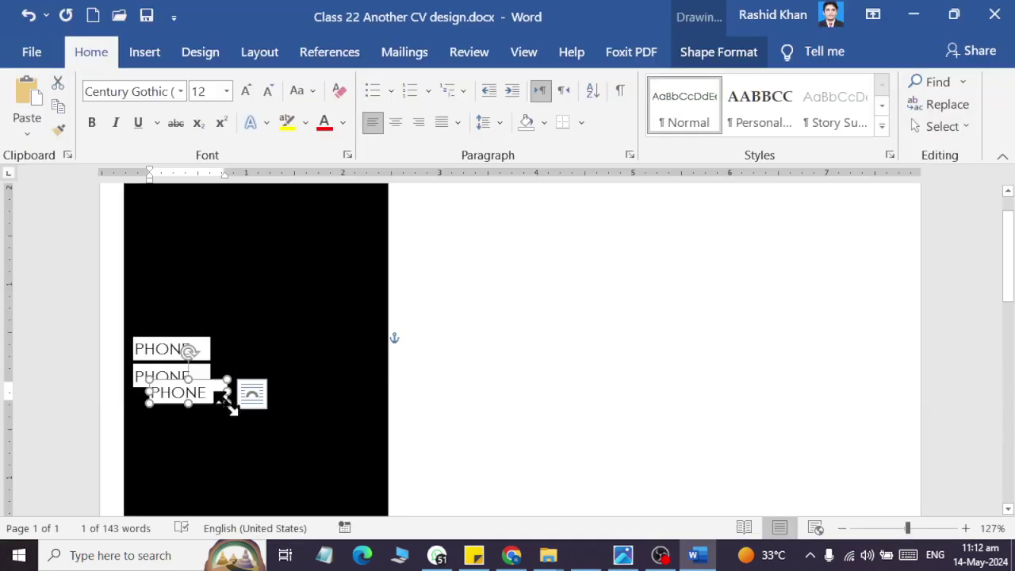
{"action": "left_click_drag", "start_coordinate": [204, 403], "coordinate": [195, 425]}
{"action": "scroll", "coordinate": [142, 377], "scroll_direction": "up", "scroll_amount": 3, "text": "ctrl"}
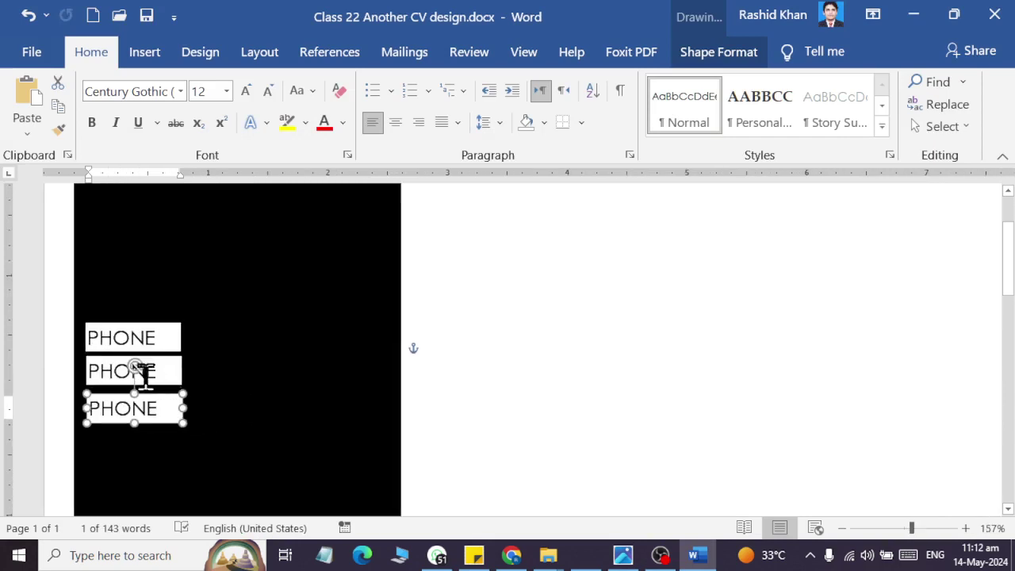
{"action": "left_click", "coordinate": [208, 408]}
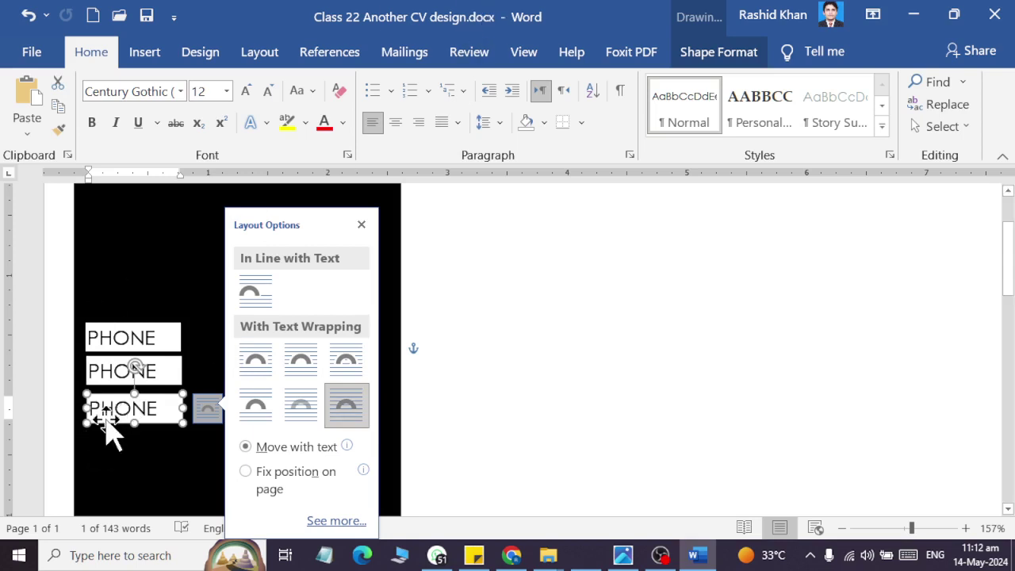
{"action": "left_click_drag", "start_coordinate": [110, 419], "coordinate": [110, 414]}
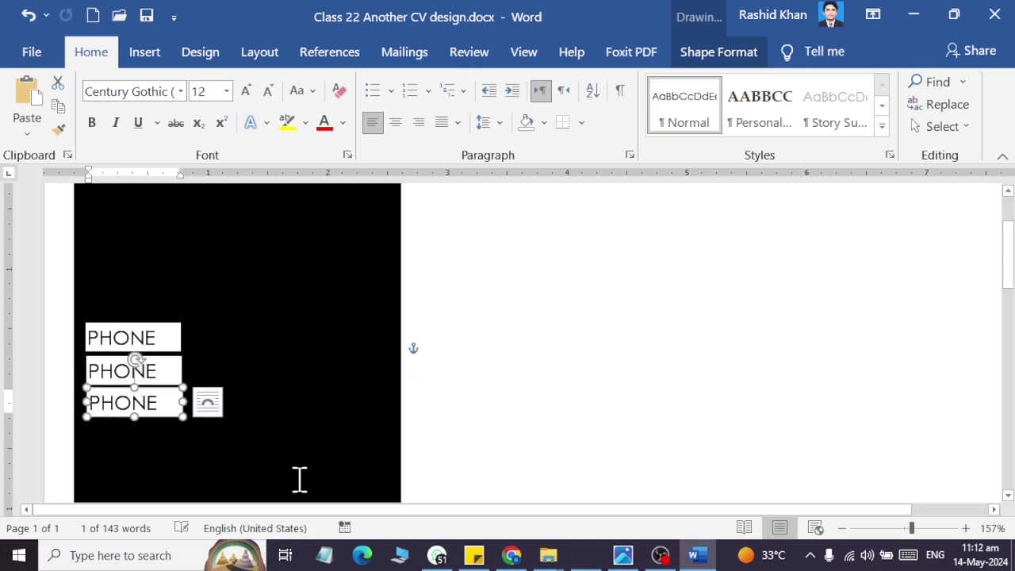
{"action": "key", "text": "Down"}
- Add fourth and fifth PHONE boxes, nudging each into place at the bottom of the stack
{"action": "key", "text": "Down"}
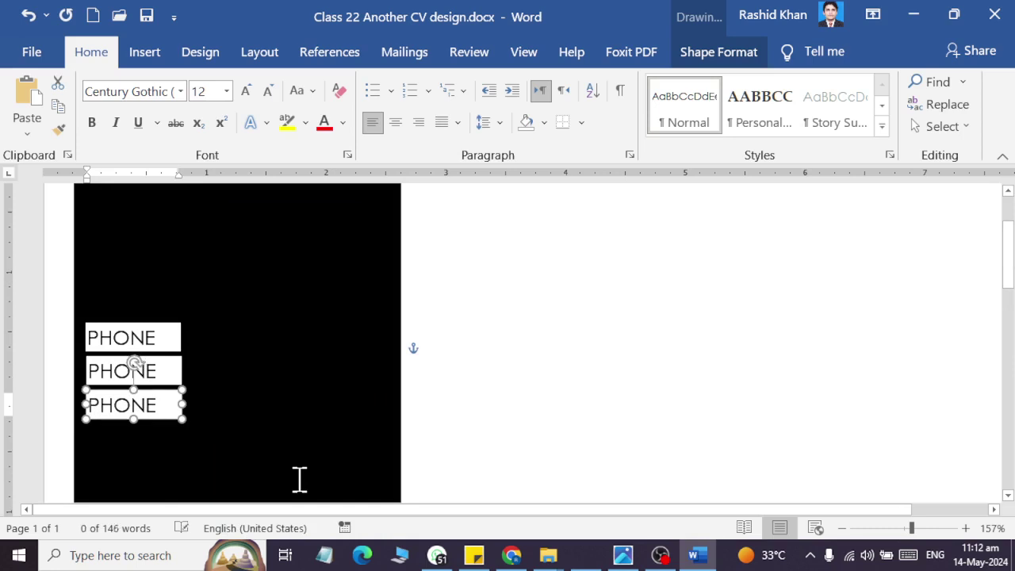
{"action": "key", "text": "ctrl+d"}
{"action": "key", "text": "Down"}
{"action": "key", "text": "Down"}
{"action": "key", "text": "Down"}
{"action": "key", "text": "Down"}
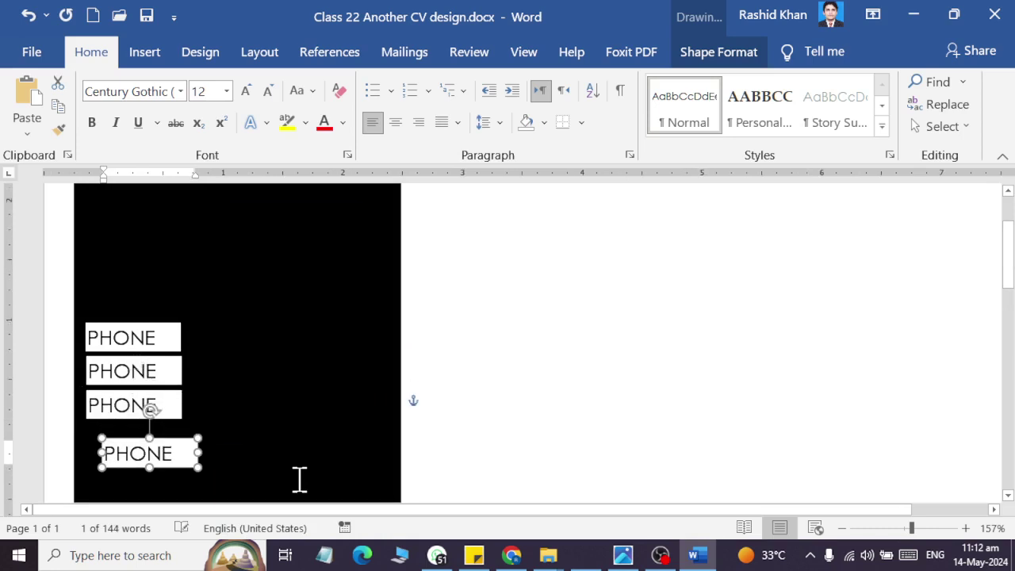
{"action": "key", "text": "Left"}
{"action": "key", "text": "Left"}
{"action": "key", "text": "Up"}
{"action": "key", "text": "Up"}
{"action": "key", "text": "Up"}
{"action": "key", "text": "Up"}
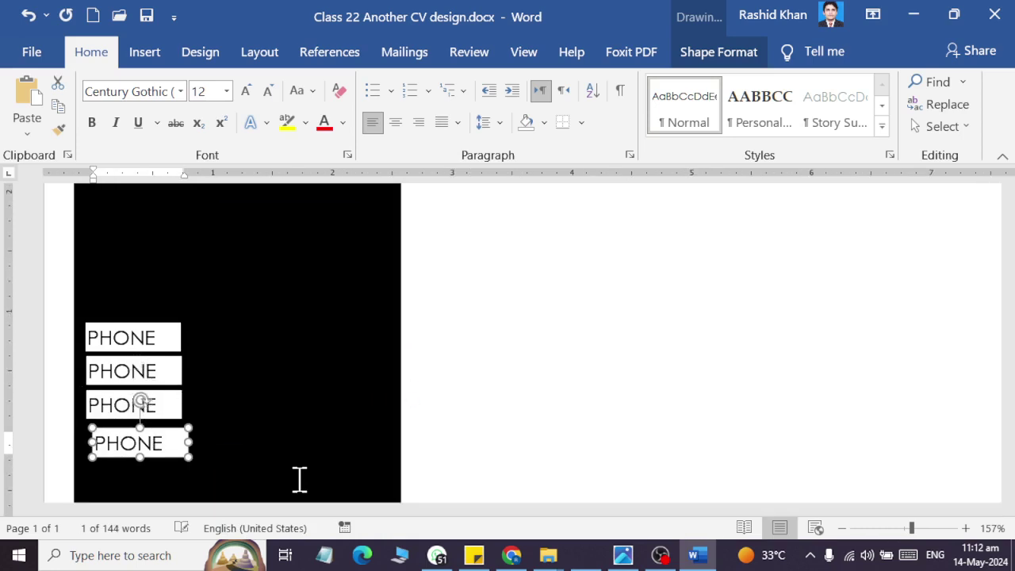
{"action": "key", "text": "Up"}
{"action": "key", "text": "Left"}
{"action": "key", "text": "Left"}
{"action": "key", "text": "Left"}
{"action": "key", "text": "Left"}
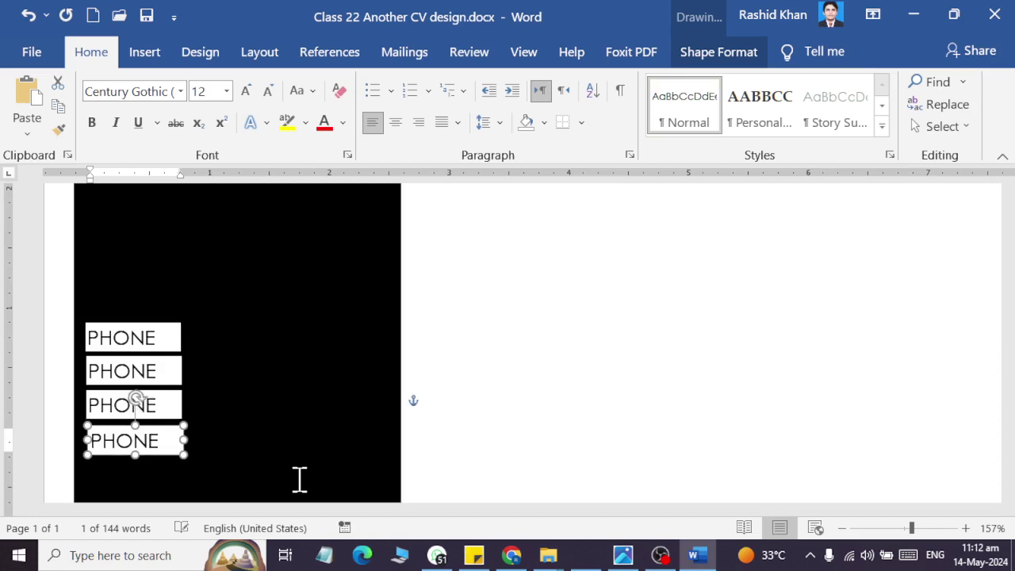
{"action": "key", "text": "Up"}
{"action": "key", "text": "alt+Tab"}
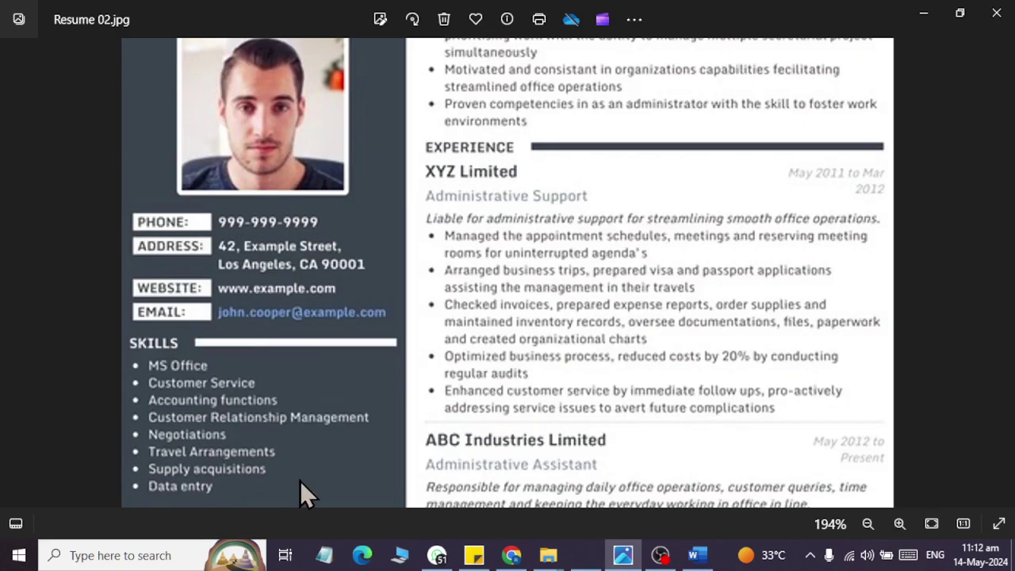
{"action": "key", "text": "alt+Tab"}
{"action": "key", "text": "ctrl+d"}
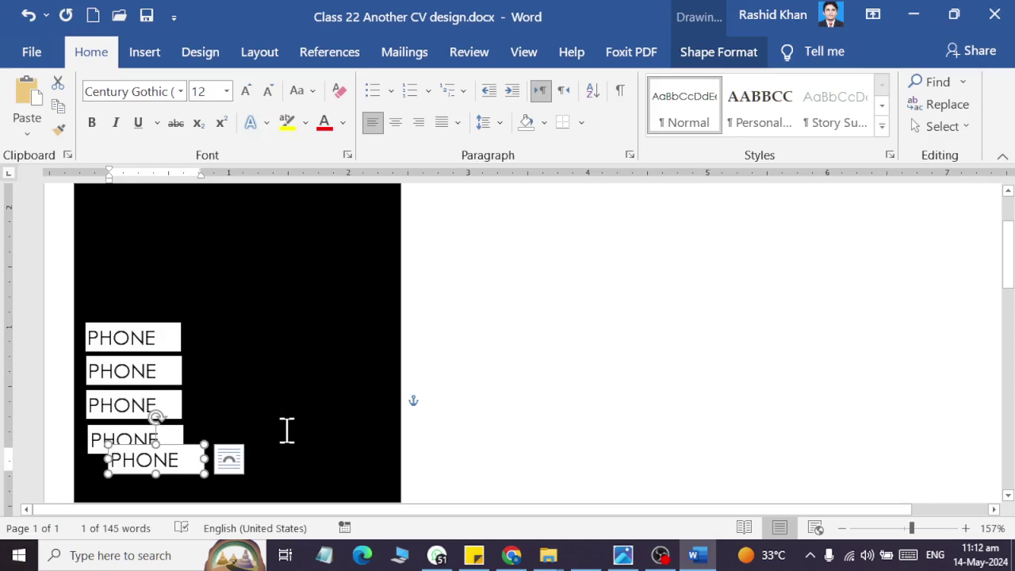
{"action": "key", "text": "Down"}
{"action": "key", "text": "Down"}
{"action": "key", "text": "Down"}
{"action": "key", "text": "Down"}
{"action": "key", "text": "Down"}
{"action": "key", "text": "Down"}
{"action": "key", "text": "Down"}
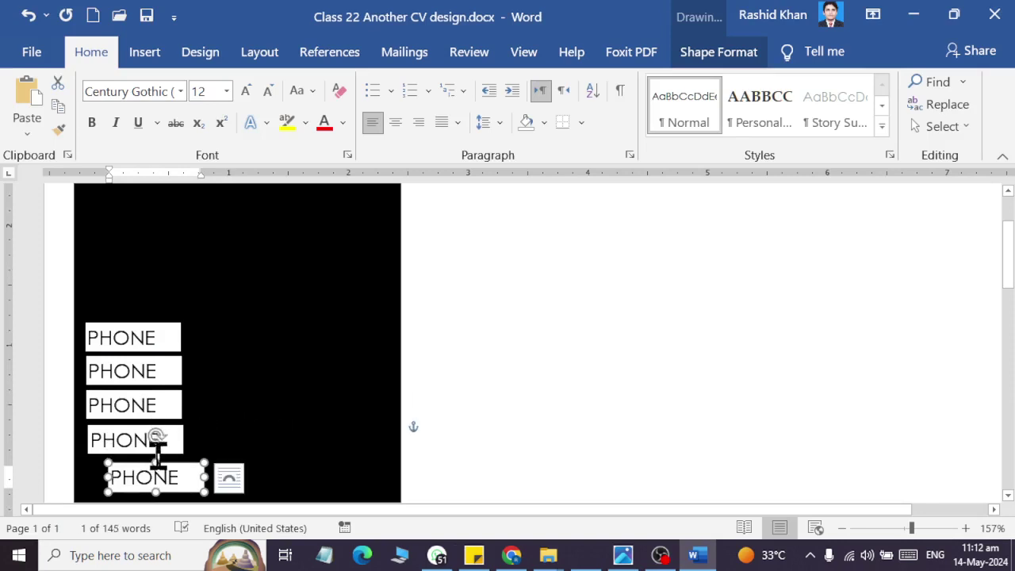
- Shift-select the second through fifth PHONE boxes so all five are selected
{"action": "left_click", "coordinate": [114, 451], "text": "shift"}
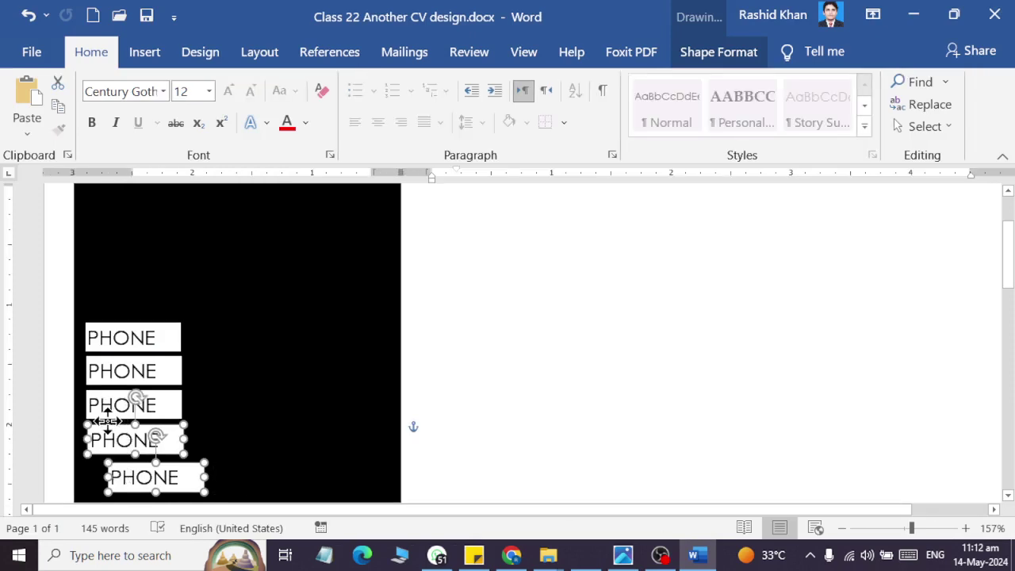
{"action": "left_click", "coordinate": [107, 422], "text": "shift"}
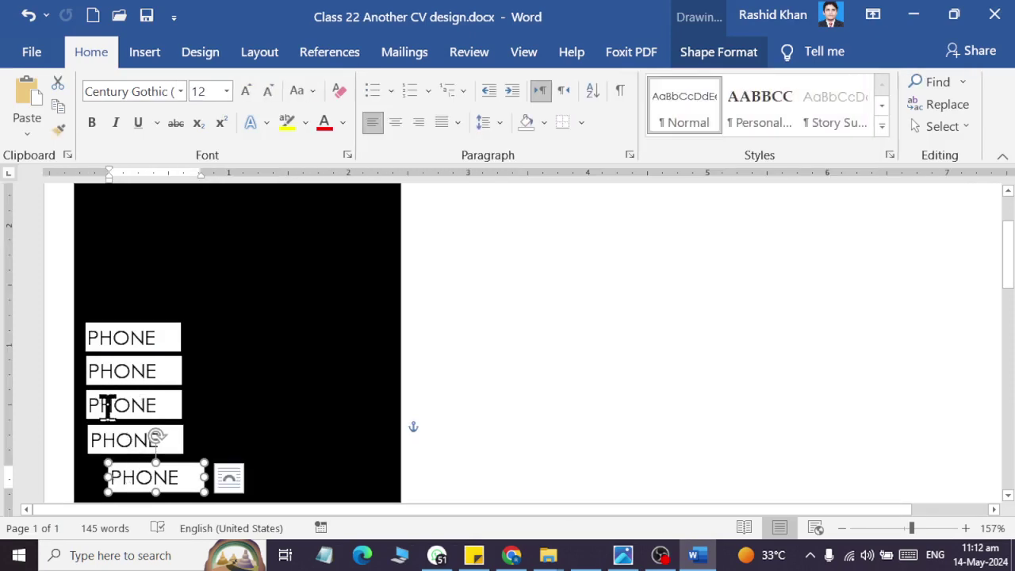
{"action": "left_click", "coordinate": [97, 449], "text": "shift"}
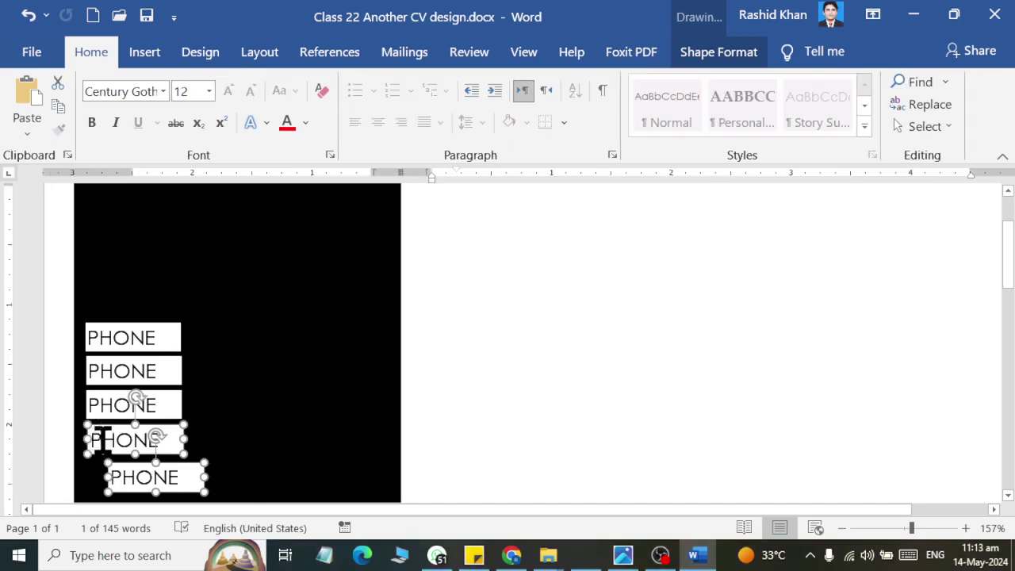
{"action": "left_click", "coordinate": [115, 394], "text": "shift"}
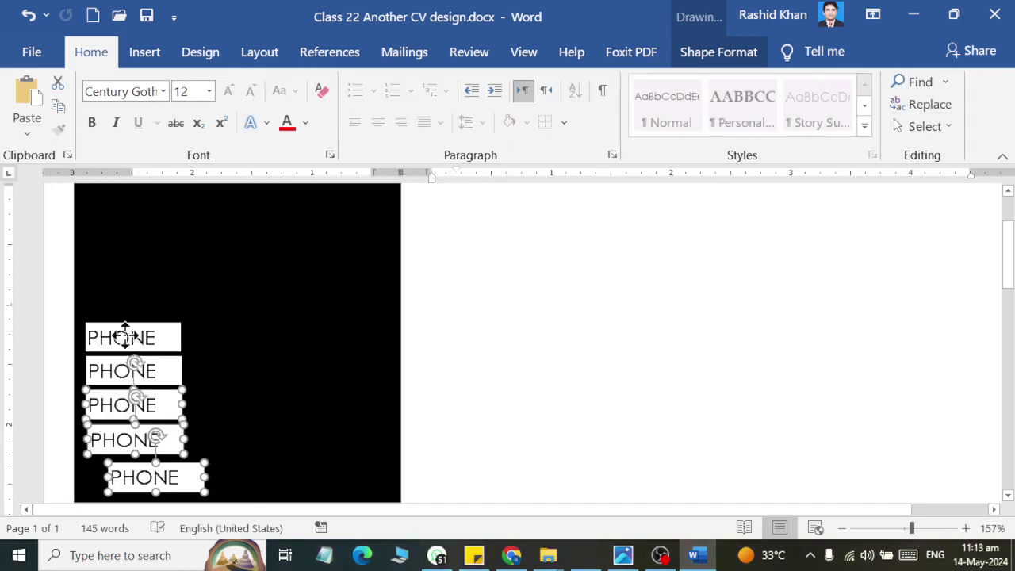
{"action": "left_click", "coordinate": [124, 337], "text": "shift"}
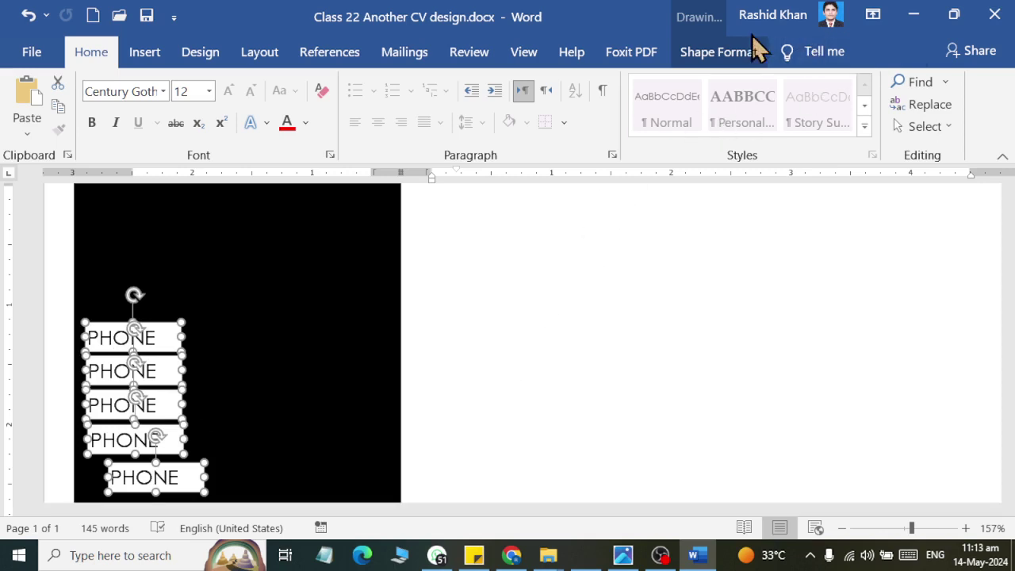
{"action": "left_click", "coordinate": [744, 56]}
- Apply Align Left and then Distribute Vertically to the five PHONE boxes
{"action": "left_click", "coordinate": [912, 106]}
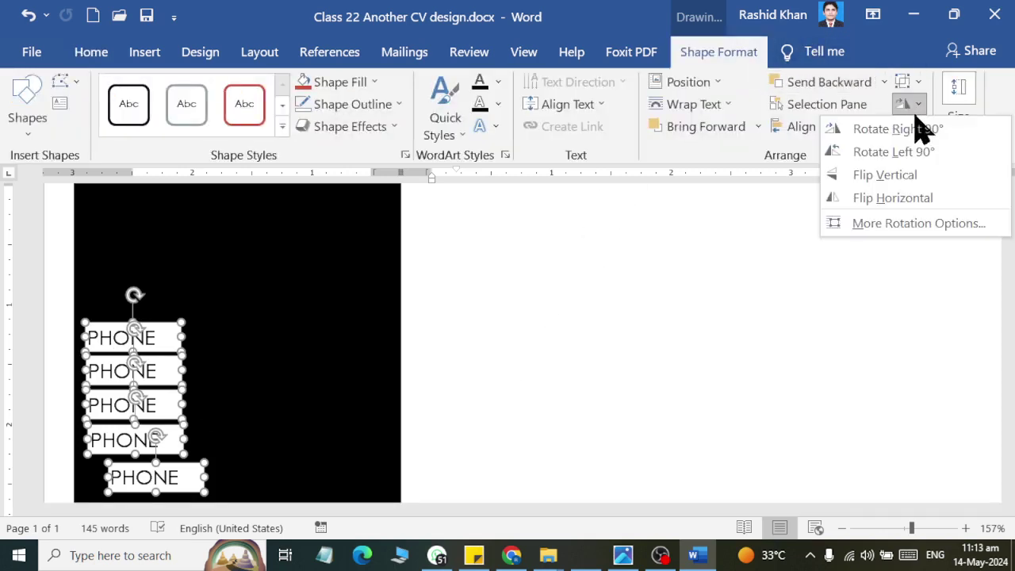
{"action": "left_click", "coordinate": [809, 139]}
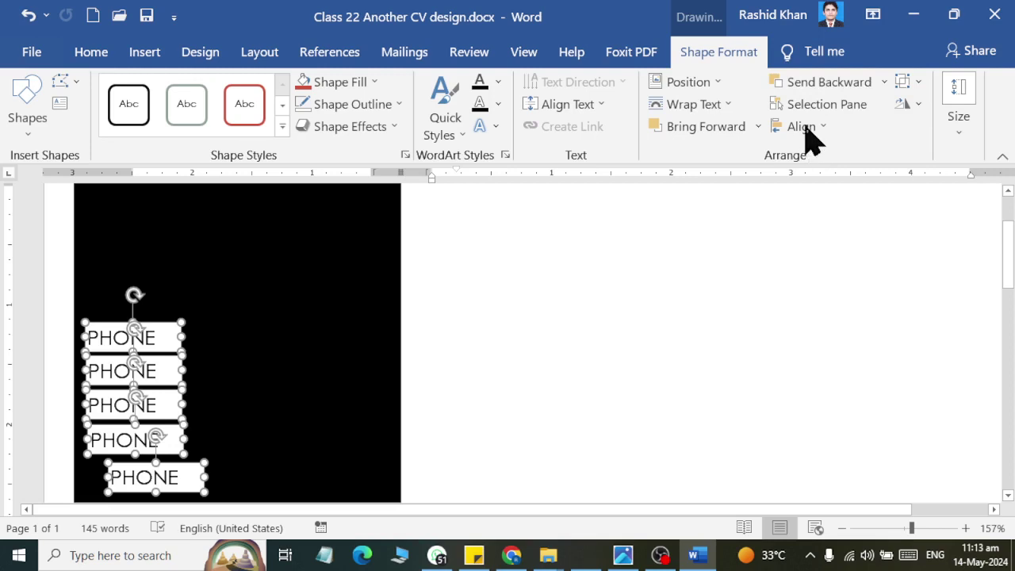
{"action": "left_click", "coordinate": [802, 131]}
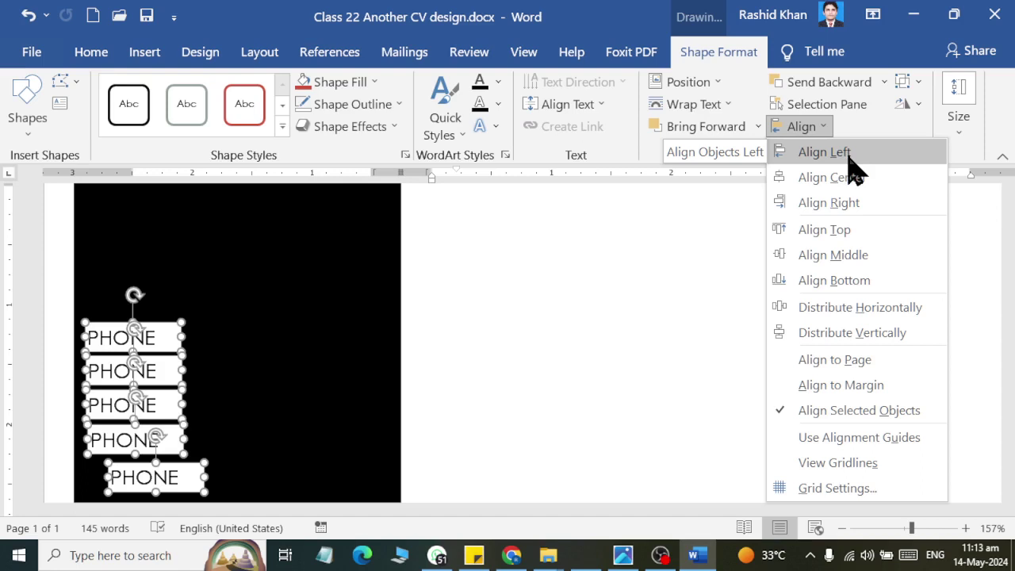
{"action": "left_click", "coordinate": [848, 156]}
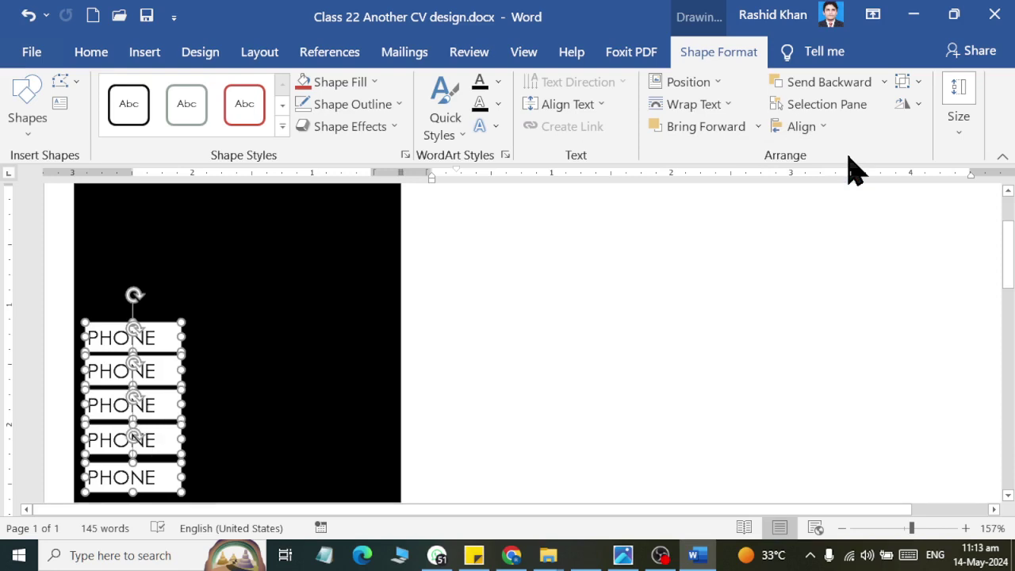
{"action": "left_click", "coordinate": [817, 127]}
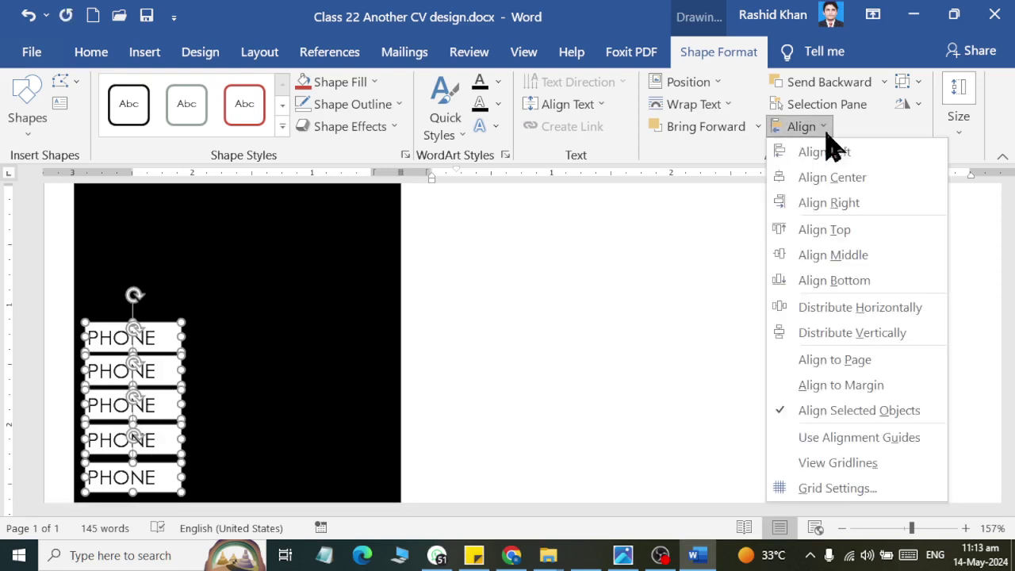
{"action": "left_click", "coordinate": [844, 333]}
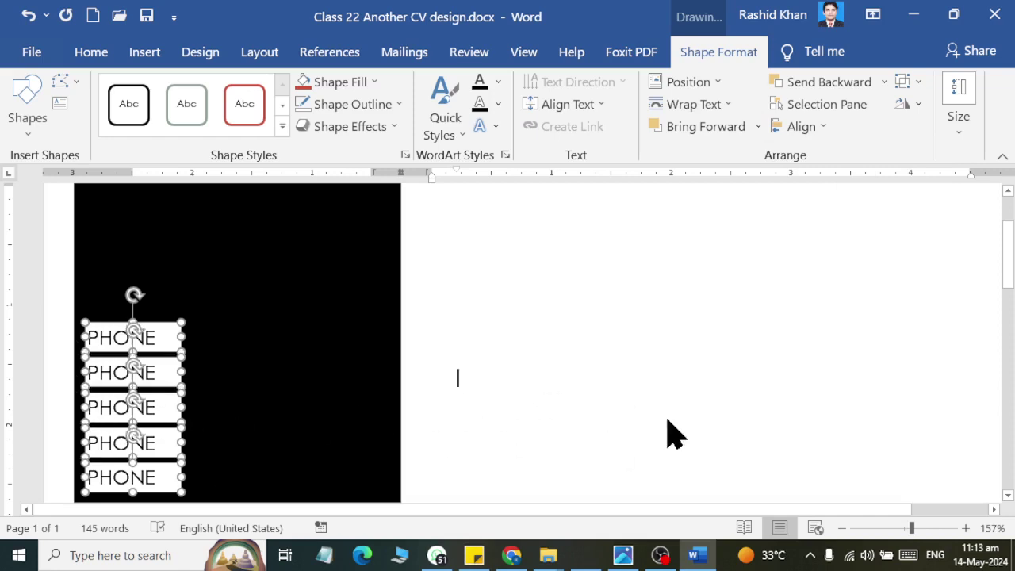
{"action": "left_click", "coordinate": [457, 377]}
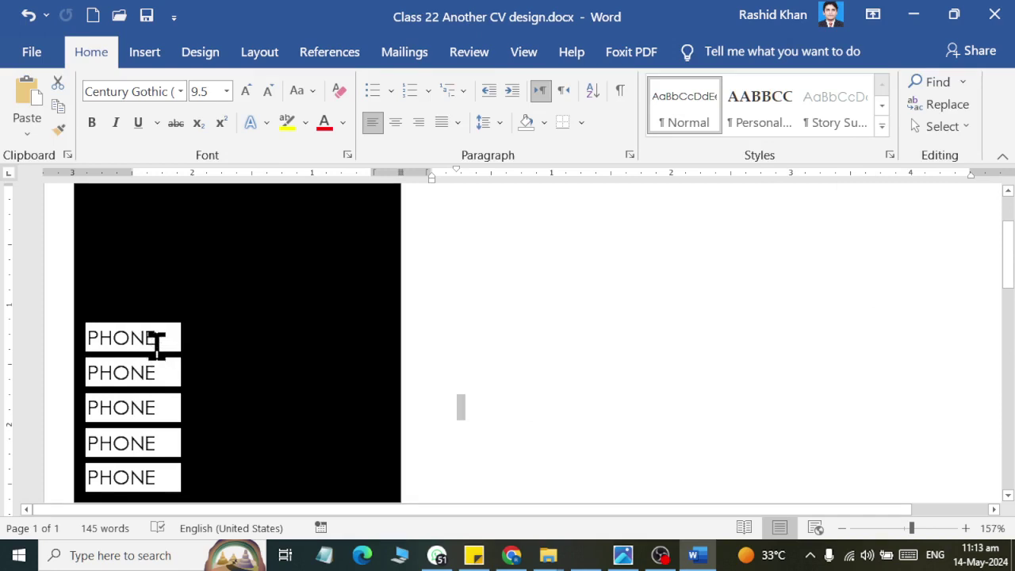
- Delete the third PHONE box and start retyping the second label as 'add'
{"action": "left_click", "coordinate": [158, 412]}
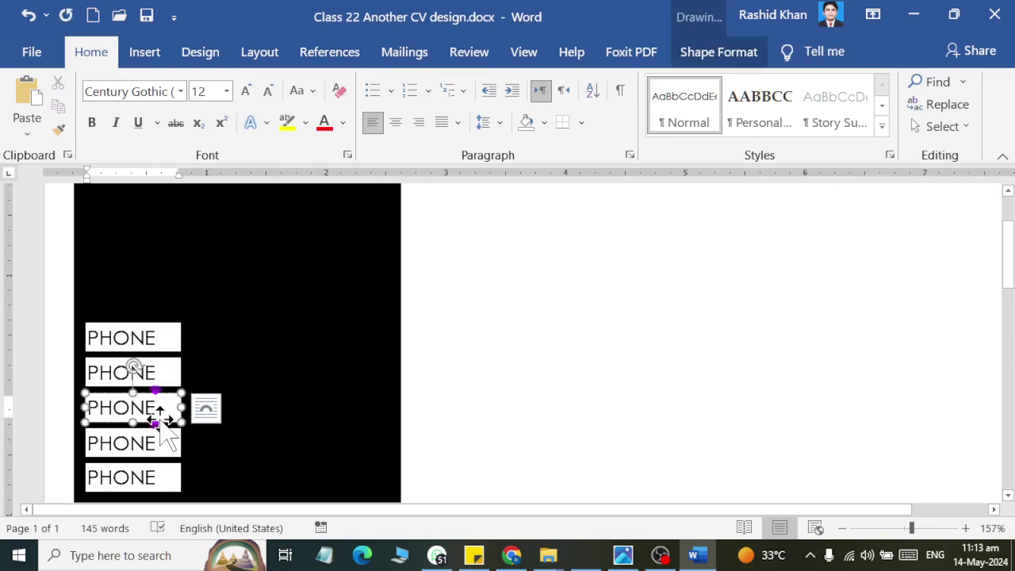
{"action": "key", "text": "Delete"}
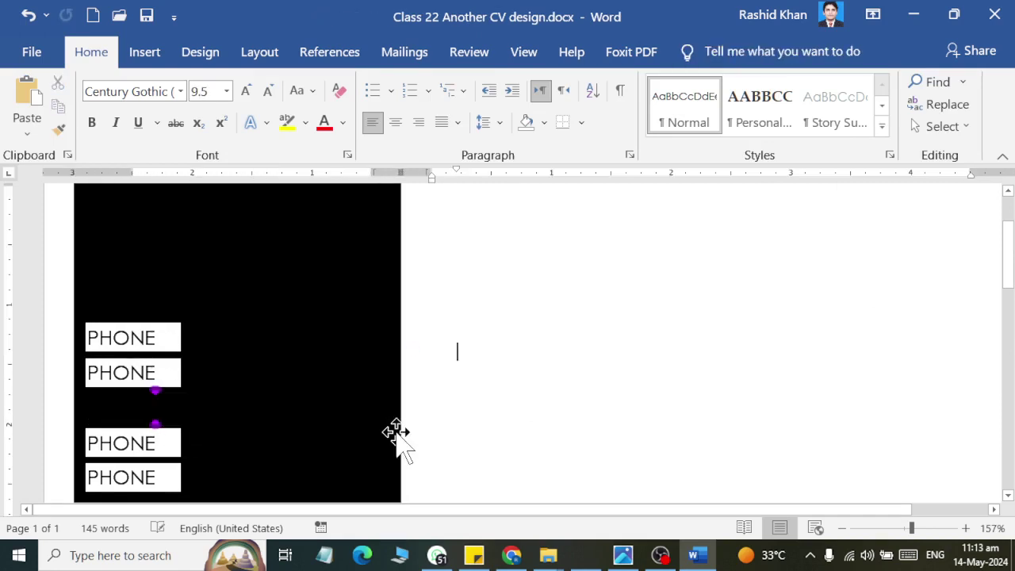
{"action": "left_click", "coordinate": [144, 378]}
{"action": "key", "text": "alt+Tab"}
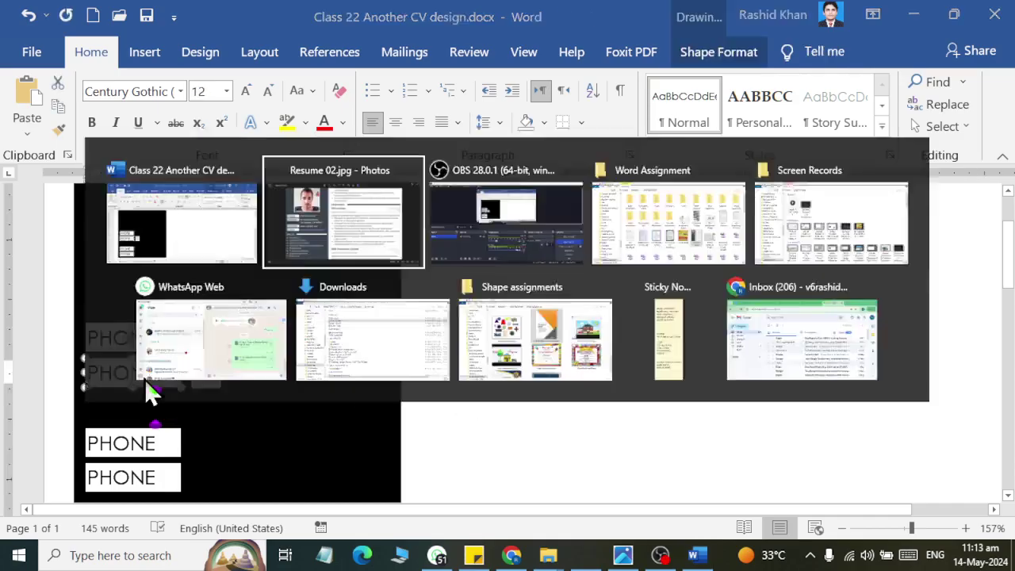
{"action": "key", "text": "alt+Tab"}
{"action": "double_click", "coordinate": [145, 378]}
{"action": "type", "text": "add"}
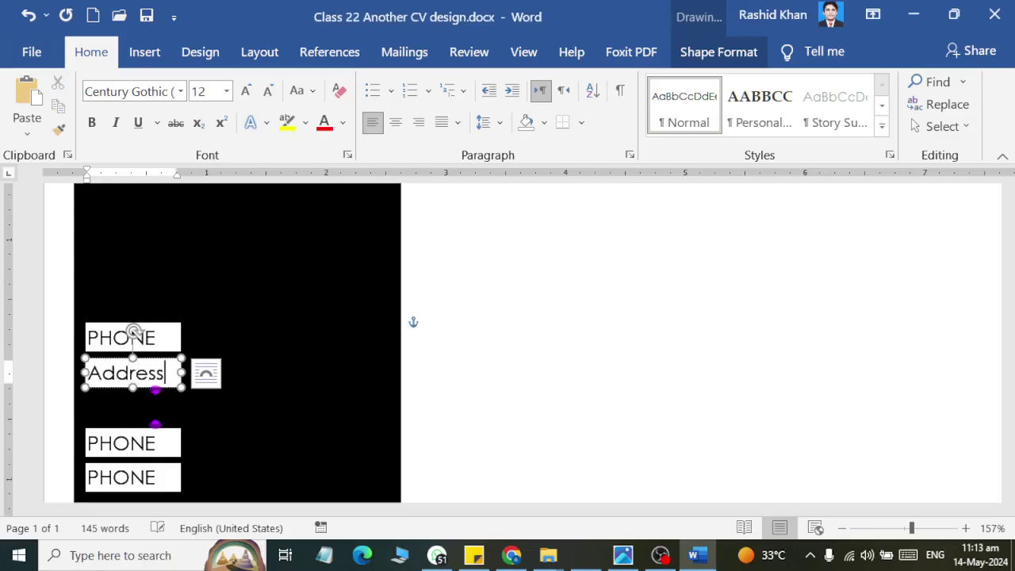
- Capitalise the second label to ADDRESS and retype the next label as WEBSITE
{"action": "key", "text": "Caps_Lock"}
{"action": "key", "text": "shift+Home"}
{"action": "type", "text": "A"}
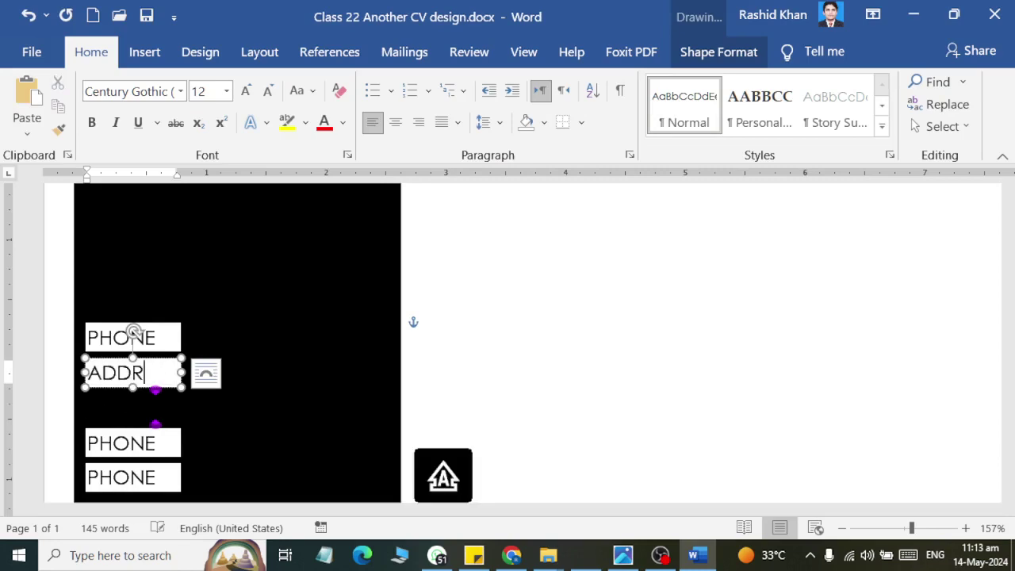
{"action": "double_click", "coordinate": [132, 444]}
{"action": "key", "text": "alt+Tab"}
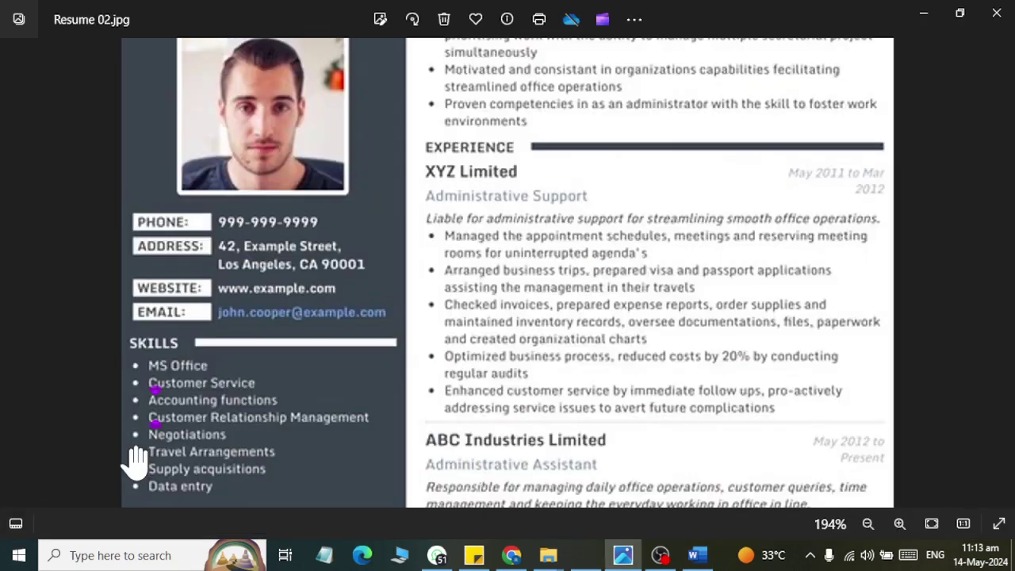
{"action": "key", "text": "alt+Tab"}
{"action": "type", "text": "WEB"}
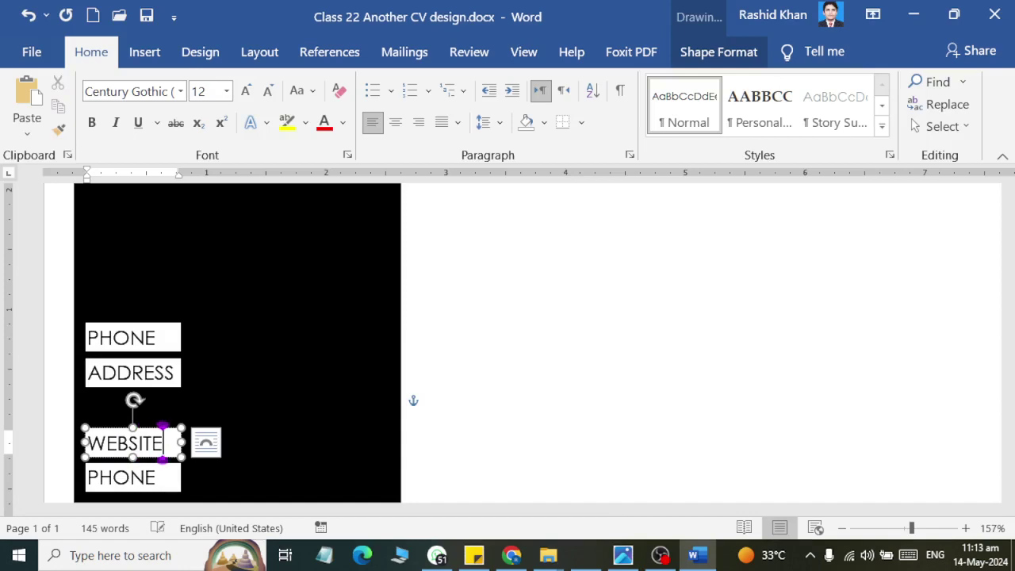
- Retype the bottom label as EMAIL
{"action": "left_click", "coordinate": [150, 477]}
{"action": "double_click", "coordinate": [148, 472]}
{"action": "key", "text": "alt+Tab"}
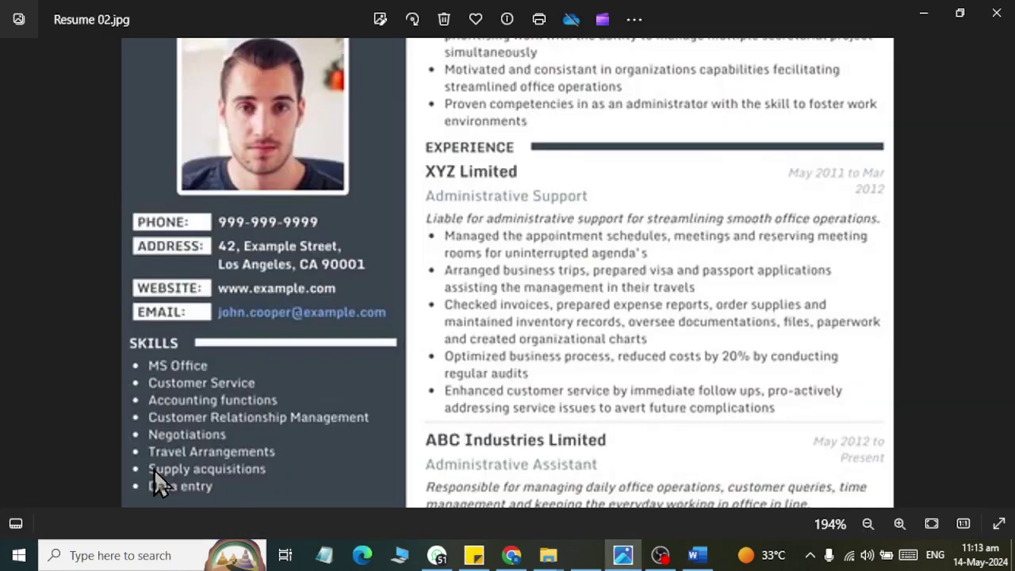
{"action": "key", "text": "alt+Tab"}
{"action": "type", "text": "EMAI"}
{"action": "left_click", "coordinate": [473, 370]}
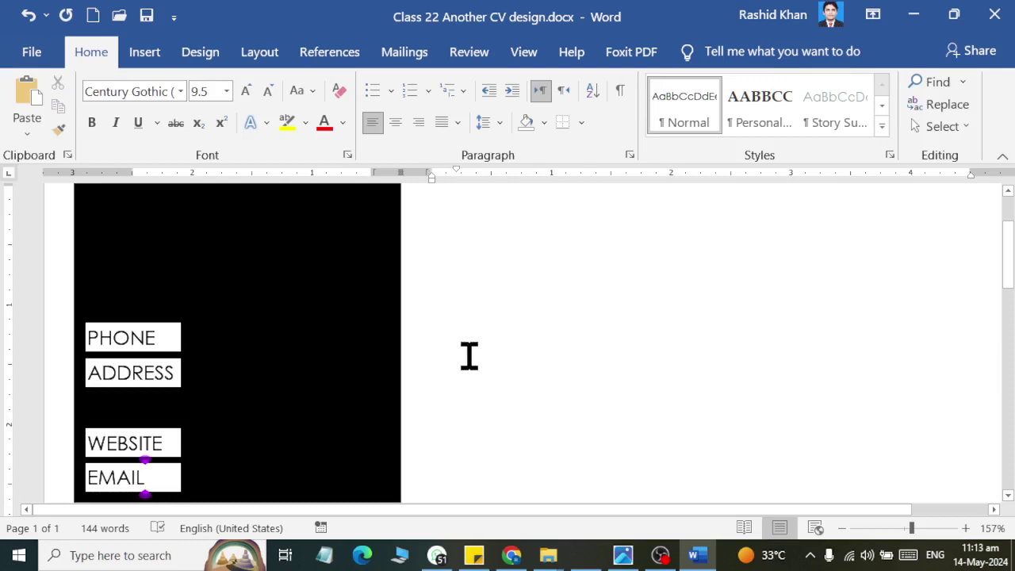
- Reselect the top PHONE box, closing the Font dialog without changes
{"action": "left_click", "coordinate": [167, 341]}
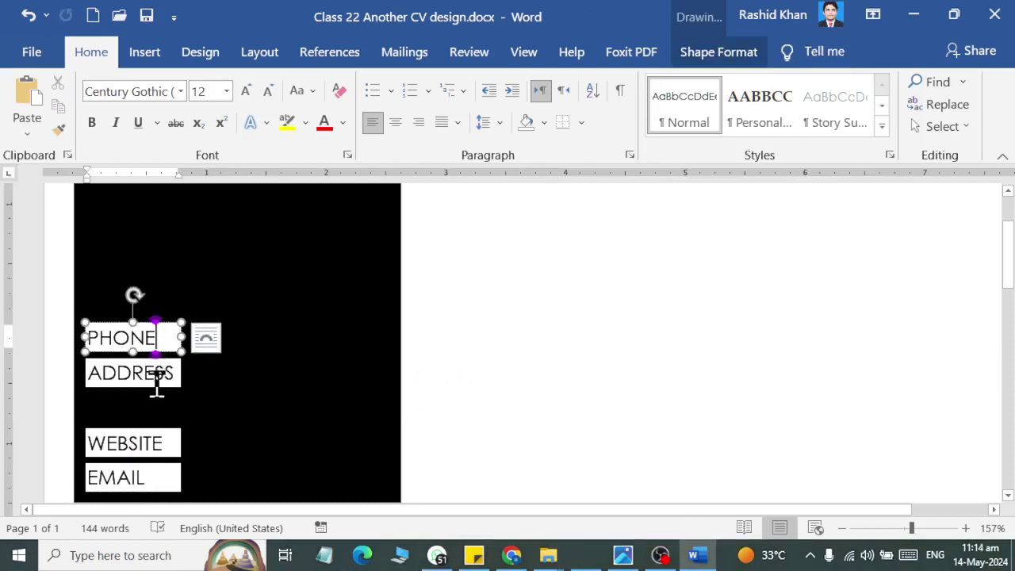
{"action": "key", "text": "alt+Tab"}
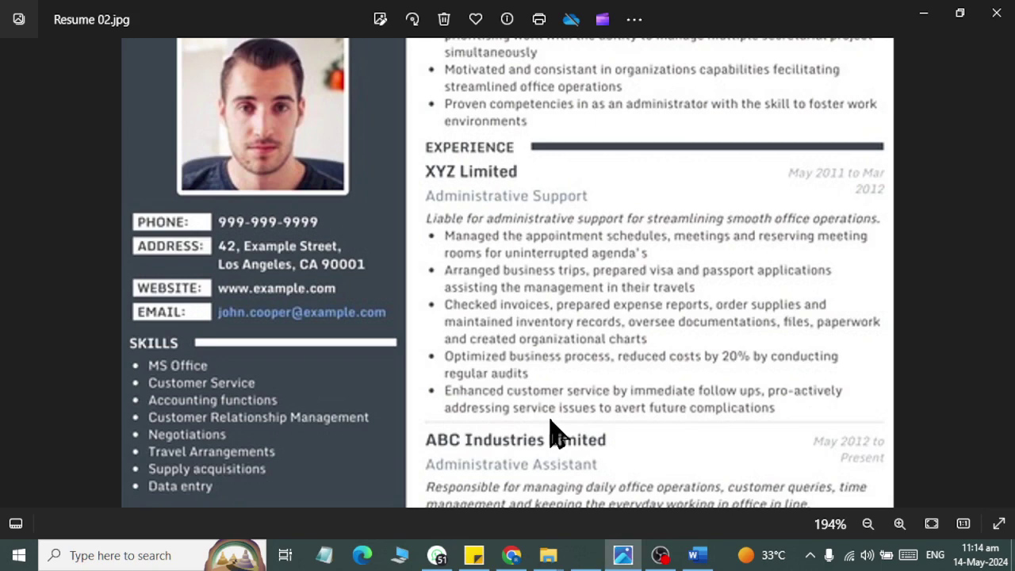
{"action": "key", "text": "alt+Tab"}
{"action": "left_click", "coordinate": [495, 330]}
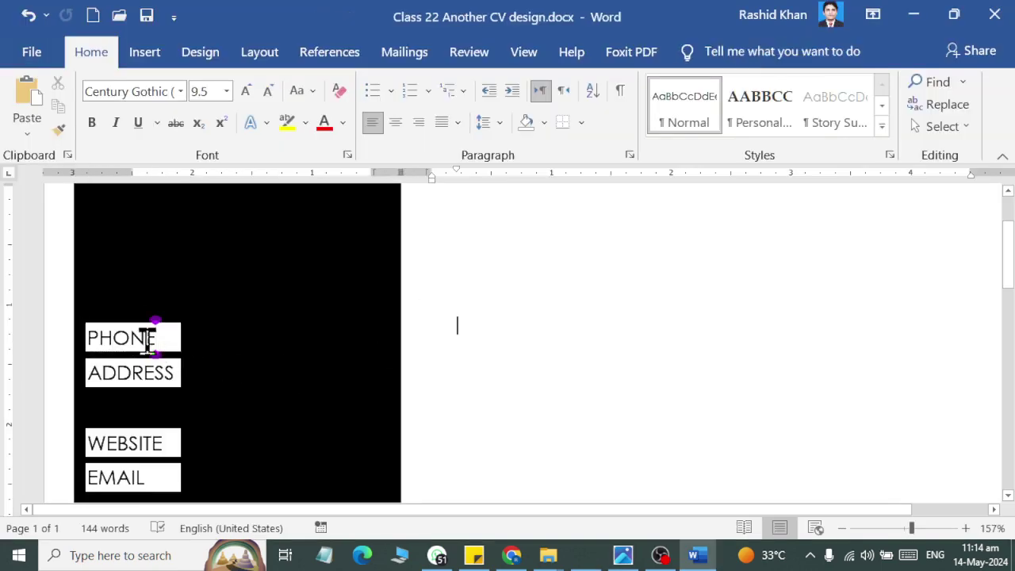
{"action": "left_click", "coordinate": [143, 337]}
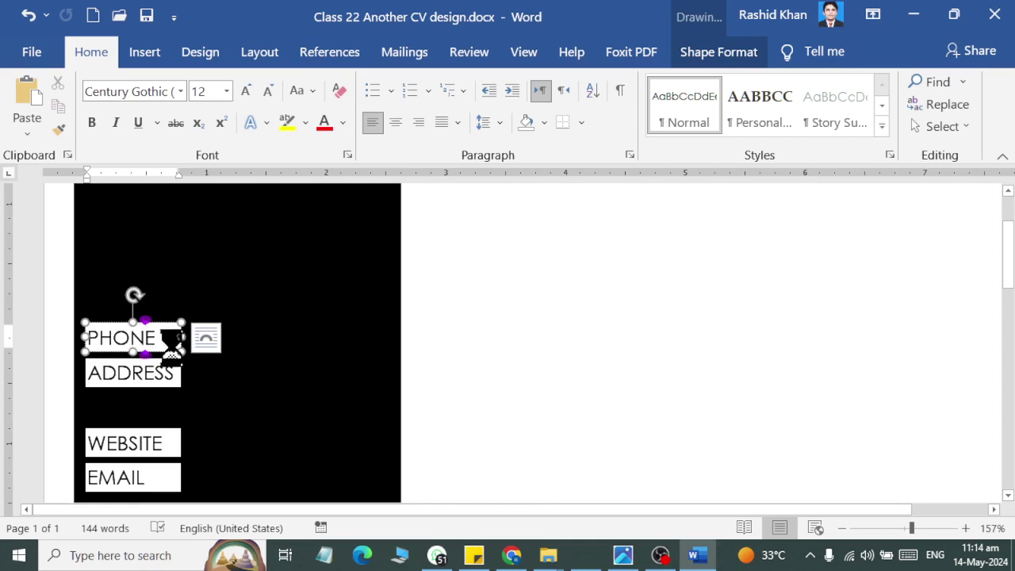
{"action": "key", "text": "ctrl+d"}
{"action": "left_click", "coordinate": [656, 465]}
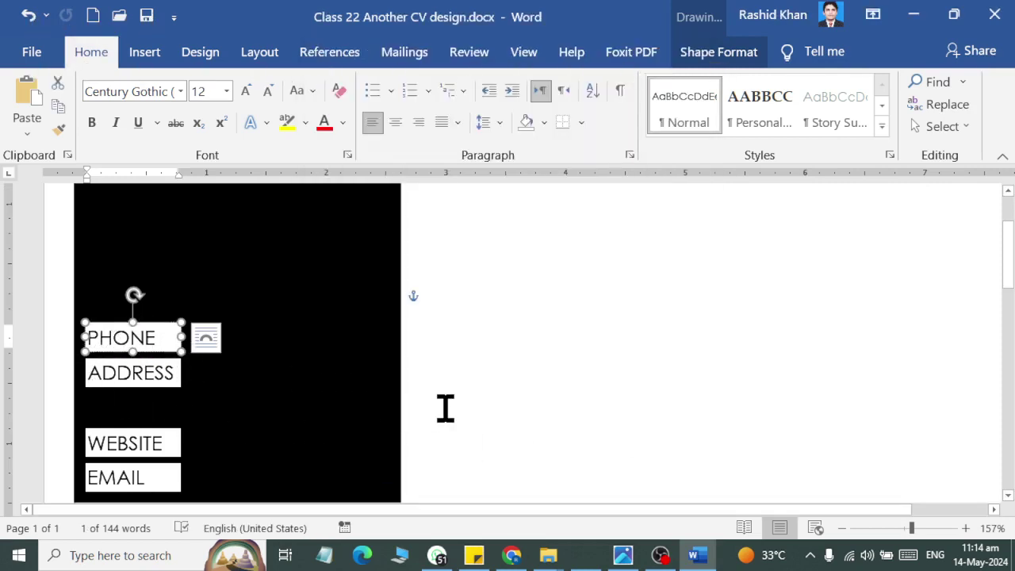
- Create a widened PHONE value box beside the top label, plus copies beside ADDRESS, WEBSITE and EMAIL
{"action": "key", "text": "ctrl+d"}
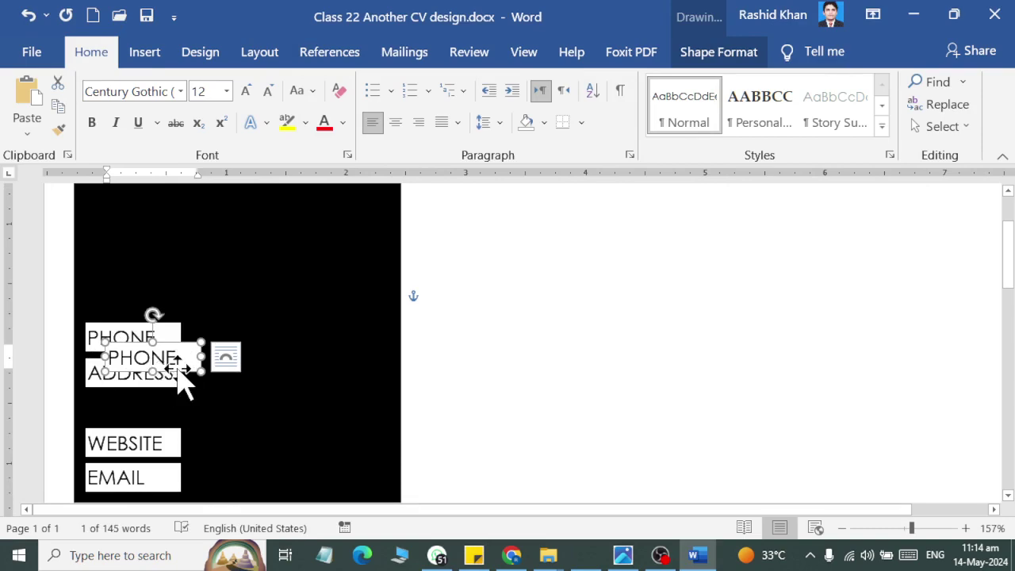
{"action": "left_click_drag", "start_coordinate": [179, 368], "coordinate": [262, 349]}
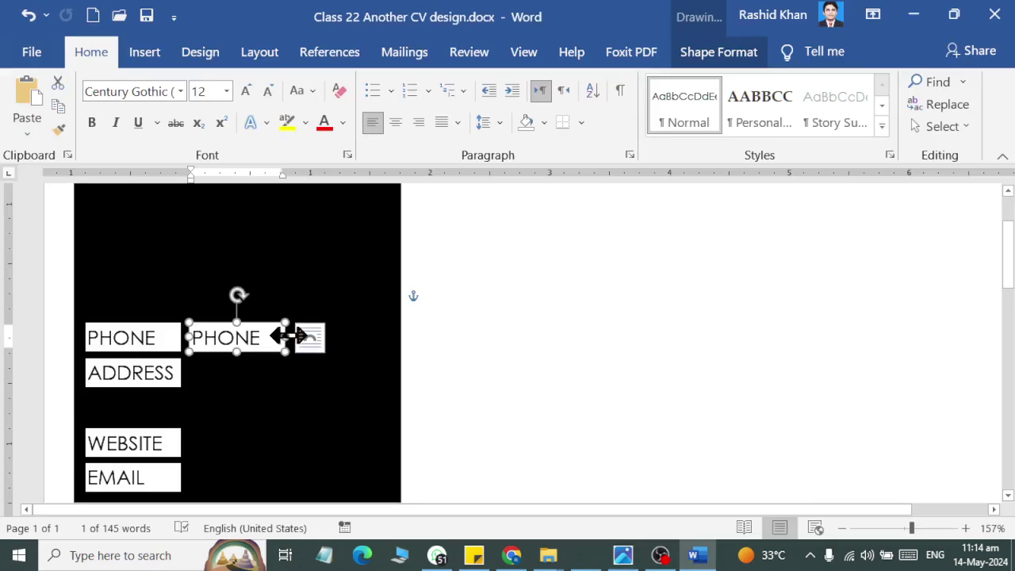
{"action": "left_click_drag", "start_coordinate": [284, 338], "coordinate": [391, 344]}
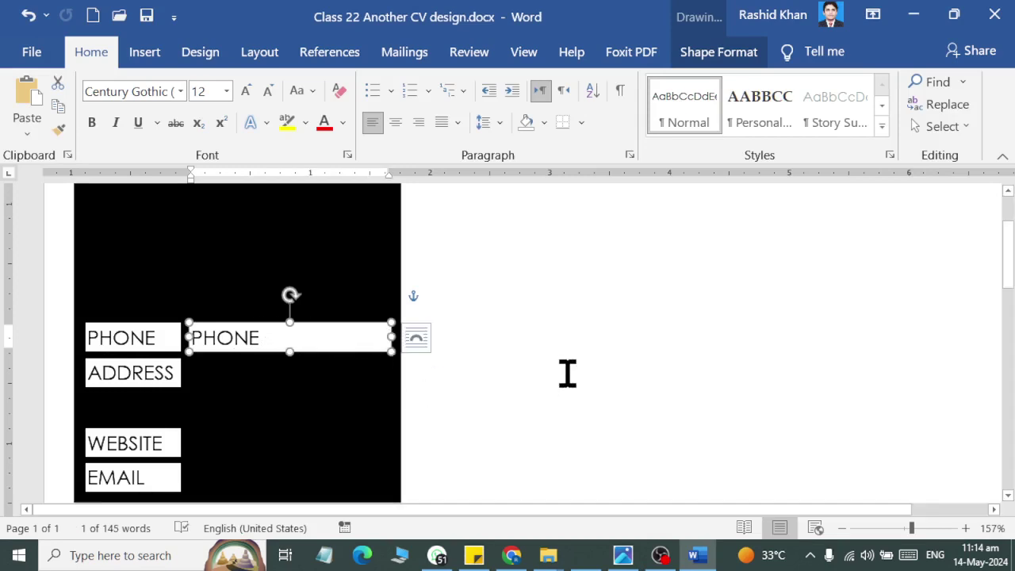
{"action": "key", "text": "ctrl+d"}
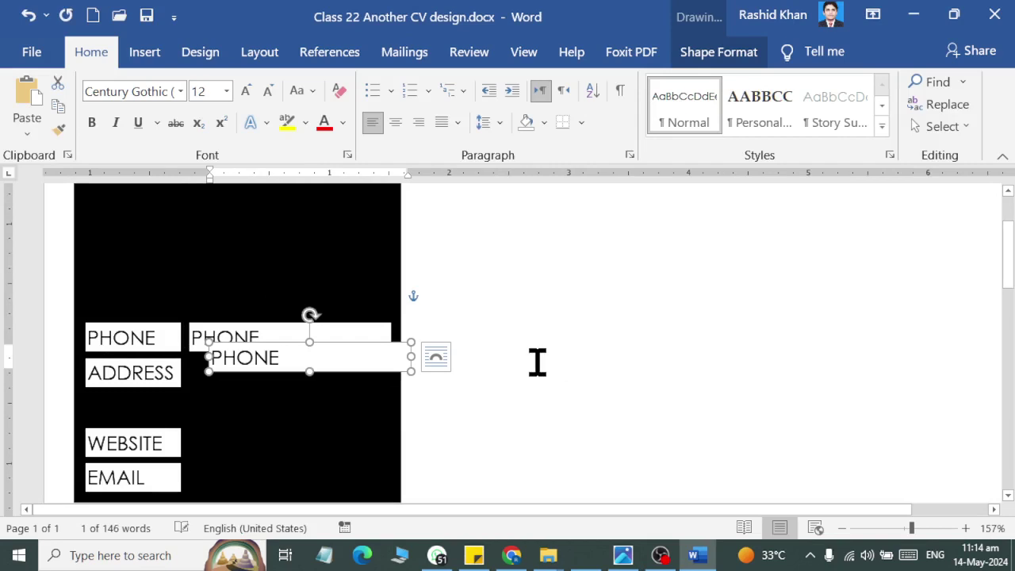
{"action": "left_click_drag", "start_coordinate": [349, 373], "coordinate": [329, 390]}
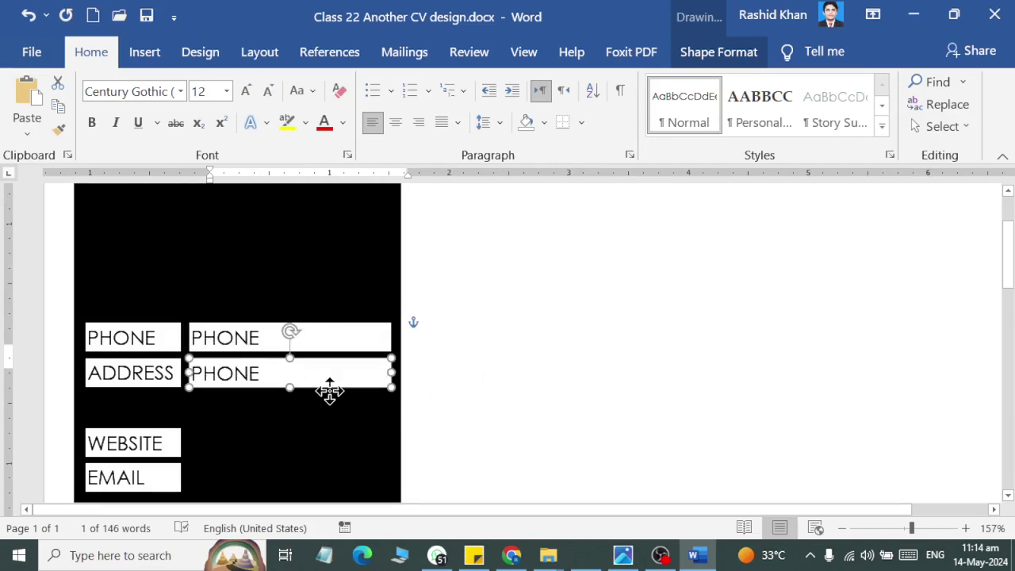
{"action": "key", "text": "ctrl+d"}
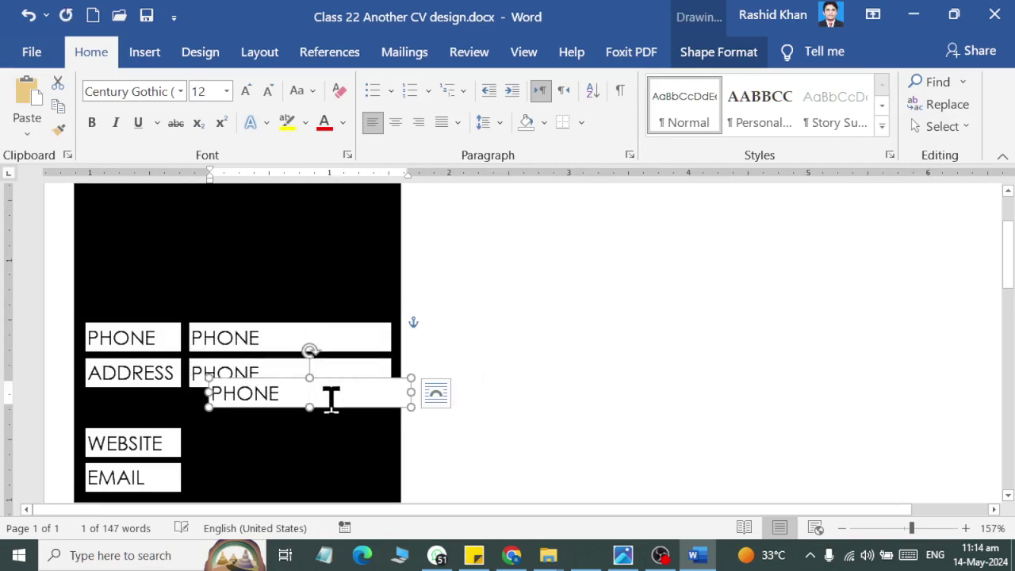
{"action": "mouse_move", "coordinate": [335, 406]}
{"action": "left_mouse_down"}
{"action": "mouse_move", "coordinate": [327, 452]}
{"action": "mouse_move", "coordinate": [318, 452]}
{"action": "mouse_move", "coordinate": [333, 449]}
{"action": "left_mouse_up"}
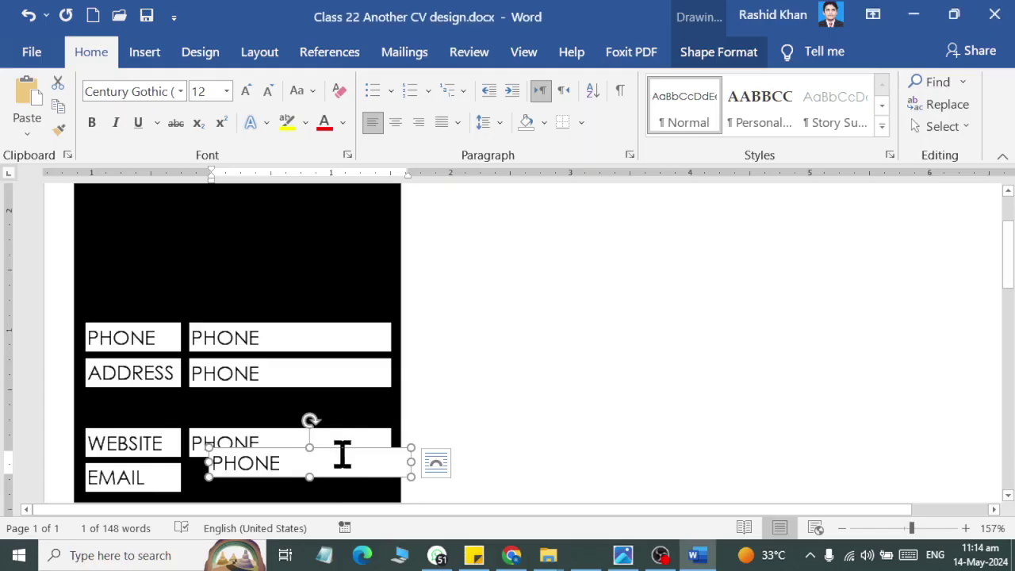
{"action": "left_click_drag", "start_coordinate": [325, 480], "coordinate": [306, 418]}
- Stretch the value box beside ADDRESS taller
{"action": "left_click", "coordinate": [295, 310]}
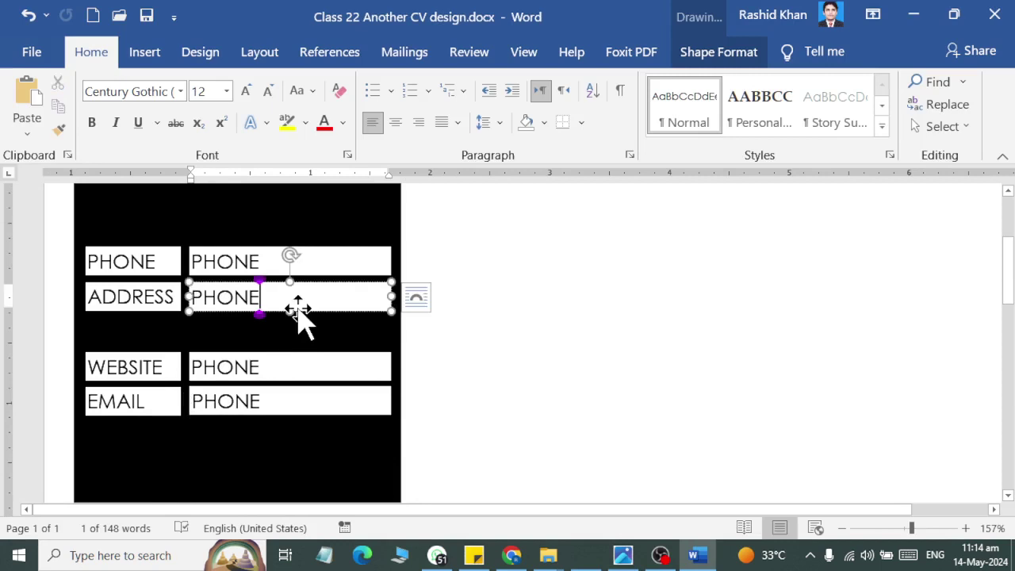
{"action": "left_click_drag", "start_coordinate": [293, 321], "coordinate": [291, 347]}
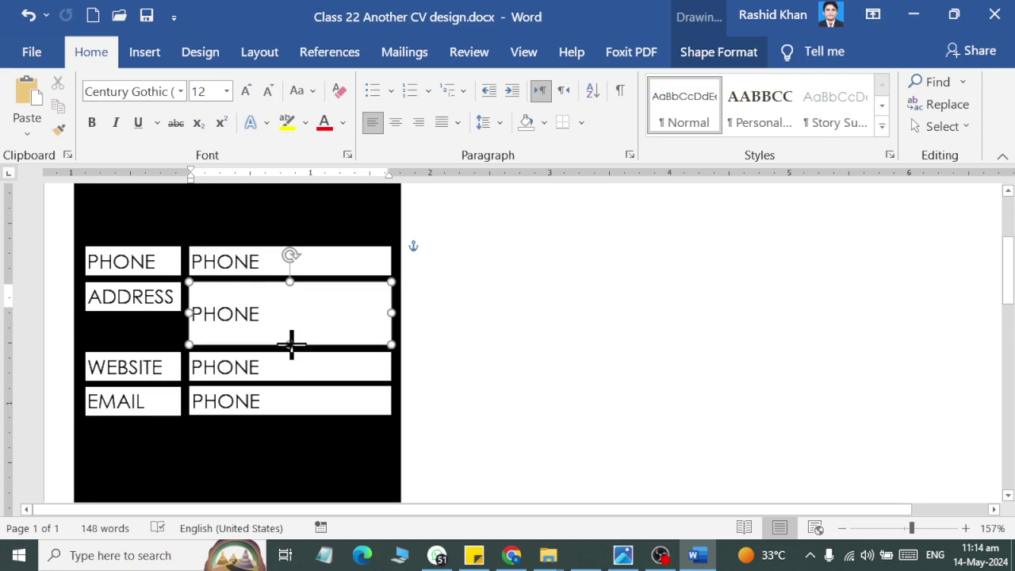
{"action": "left_click", "coordinate": [463, 337]}
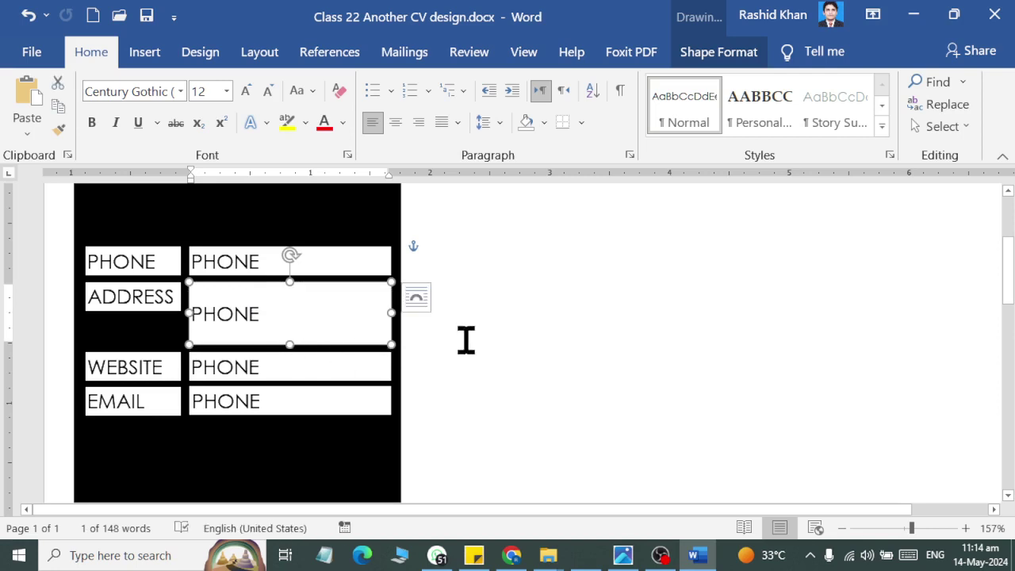
- Select all four value boxes beside the labels together
{"action": "left_click", "coordinate": [264, 261]}
{"action": "left_click", "coordinate": [269, 313], "text": "shift"}
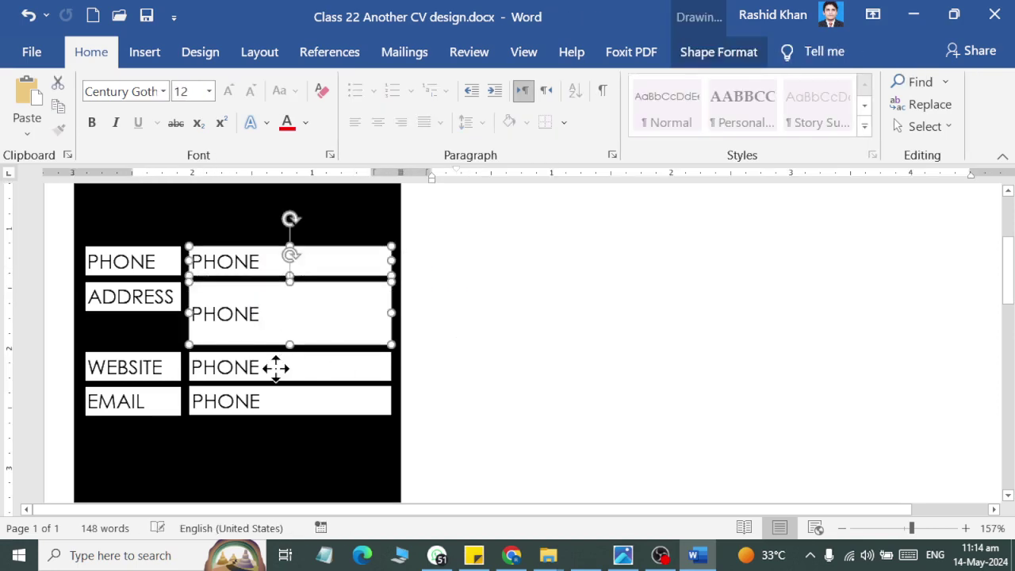
{"action": "left_click", "coordinate": [275, 367], "text": "shift"}
{"action": "left_click", "coordinate": [268, 402], "text": "shift"}
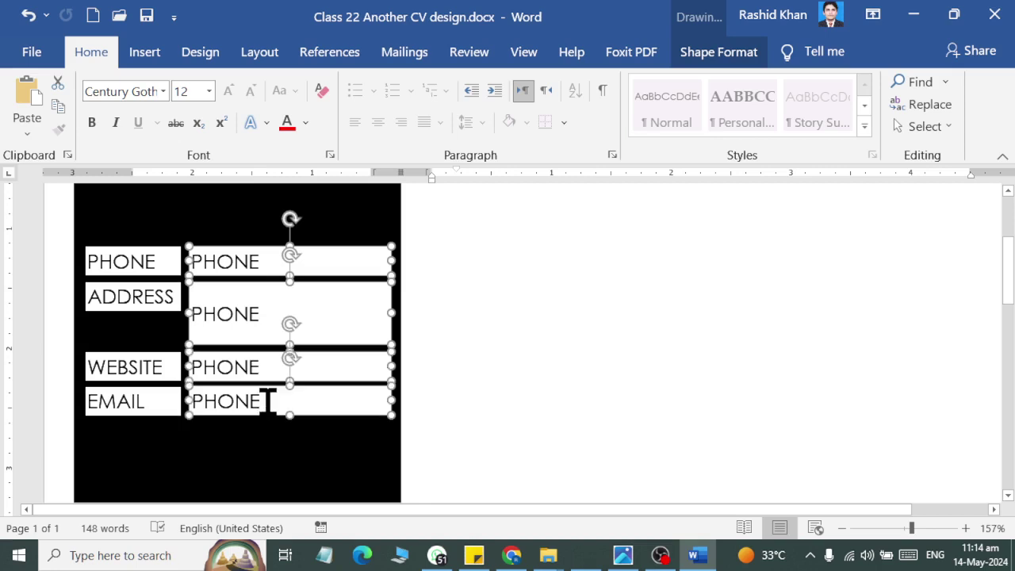
{"action": "left_click", "coordinate": [722, 54]}
{"action": "left_click", "coordinate": [333, 81]}
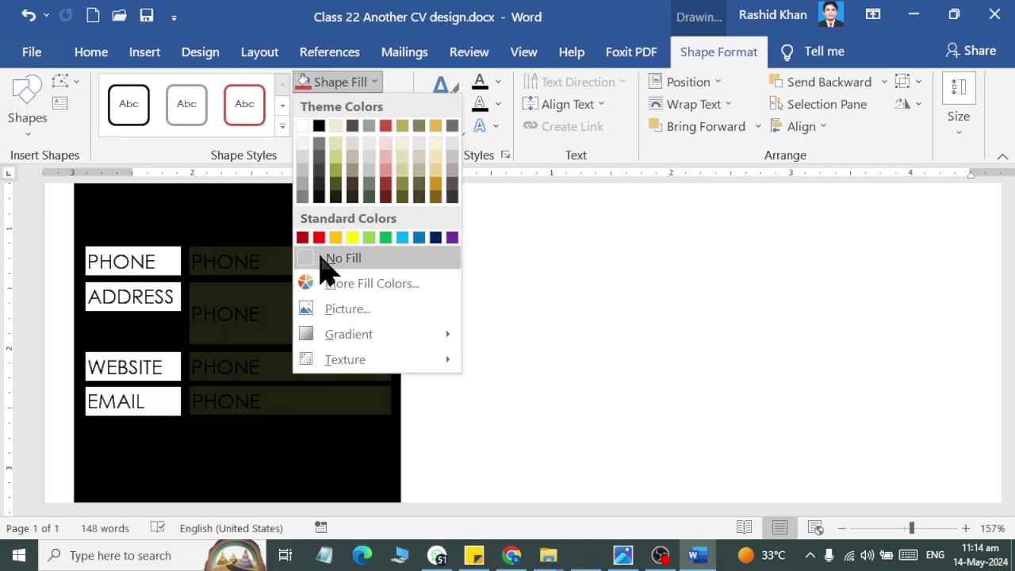
{"action": "left_click", "coordinate": [102, 89]}
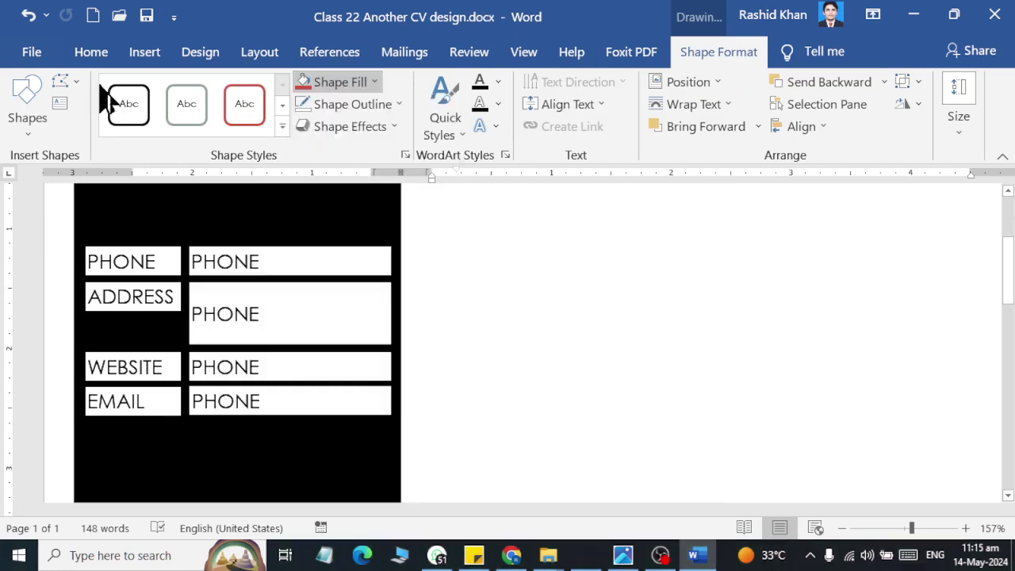
{"action": "key", "text": "ctrl+z"}
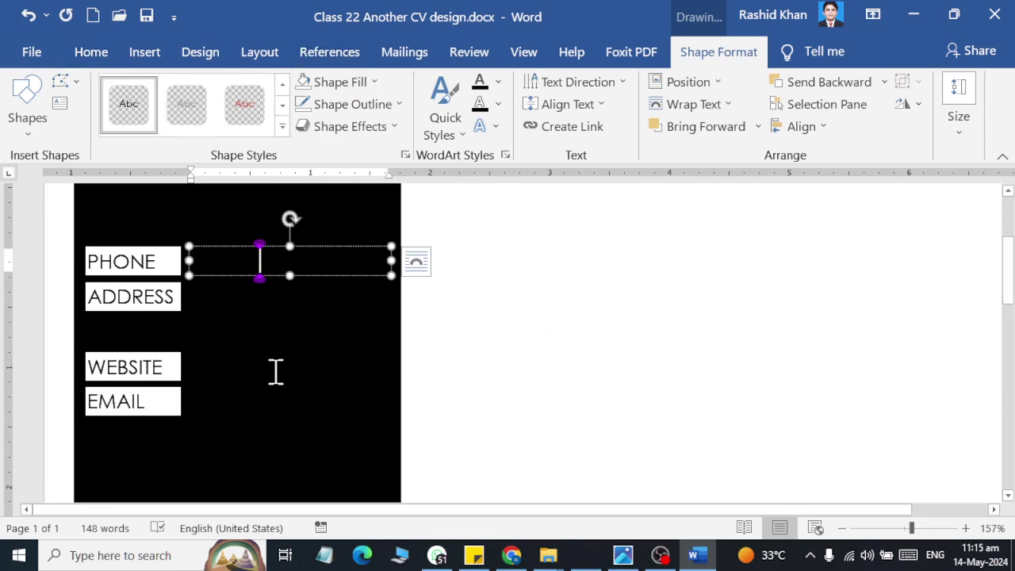
- Set the value boxes' font colour to white
{"action": "left_click", "coordinate": [94, 55]}
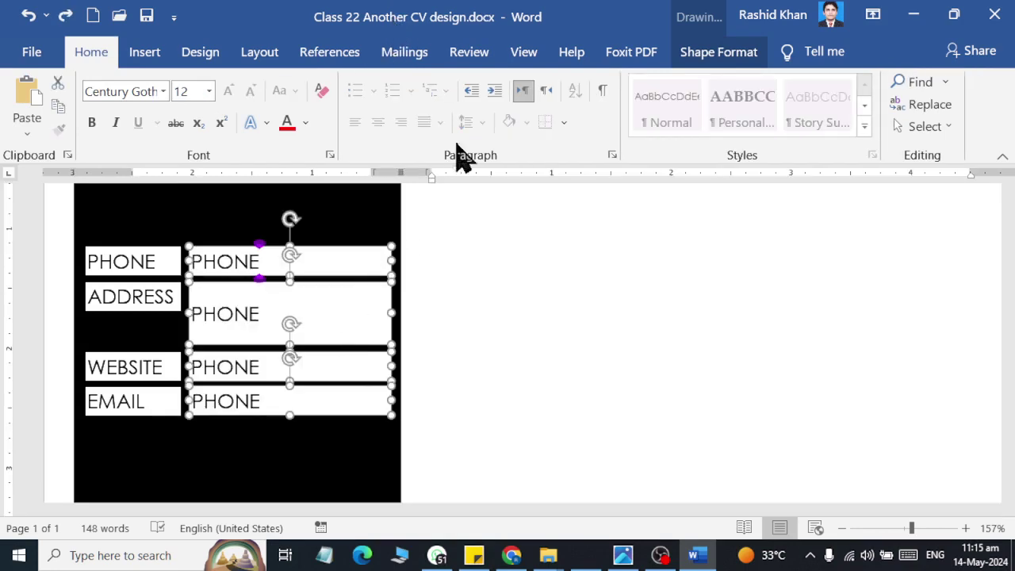
{"action": "left_click", "coordinate": [720, 55]}
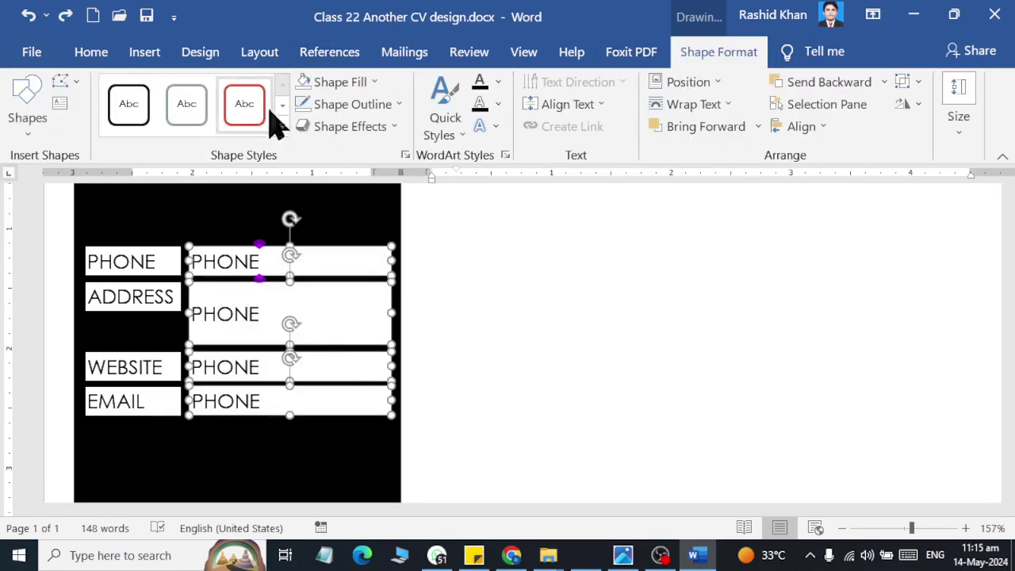
{"action": "left_click", "coordinate": [94, 54]}
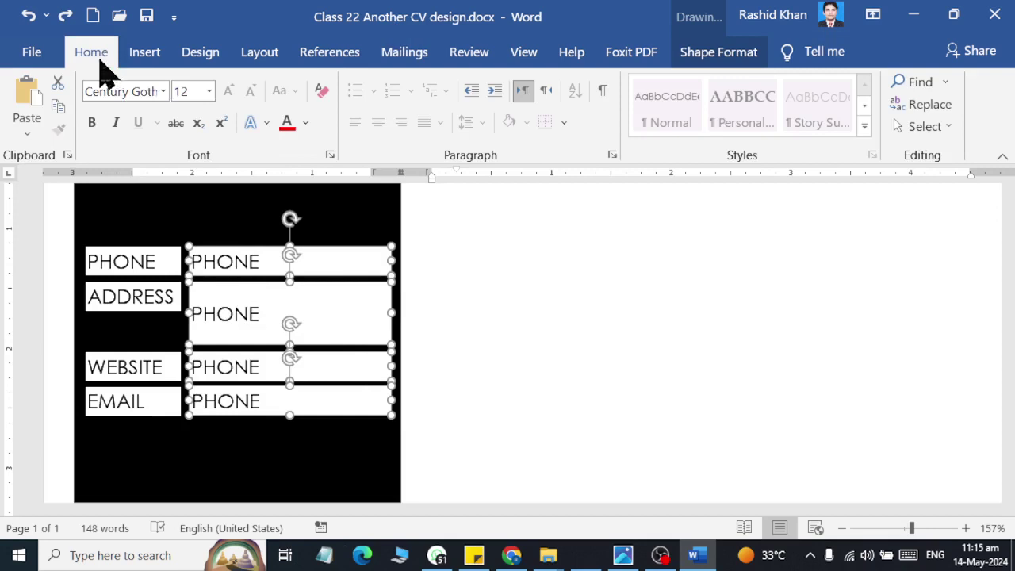
{"action": "left_click", "coordinate": [305, 125]}
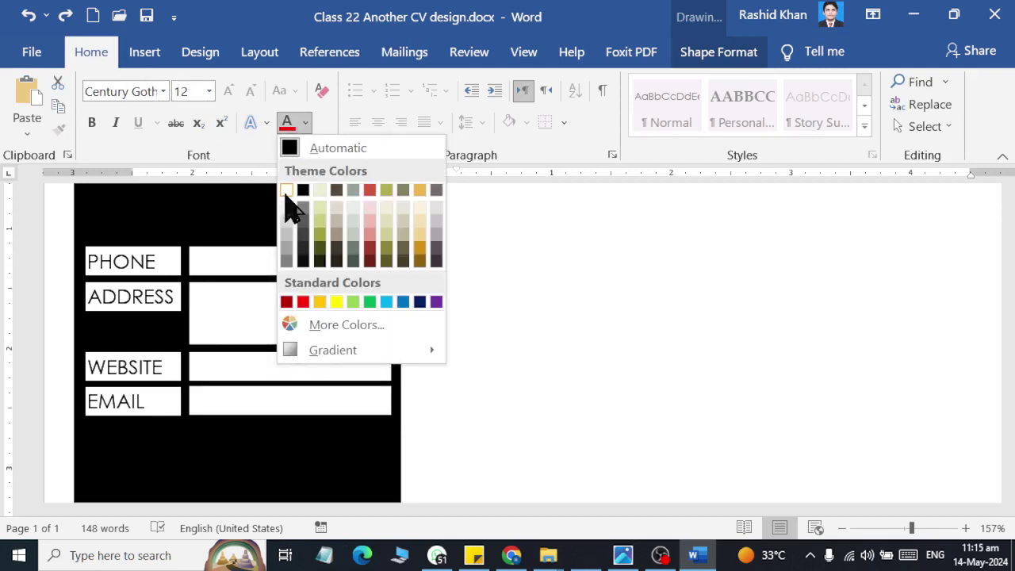
{"action": "left_click", "coordinate": [721, 70]}
- Give the value boxes No Fill and compare them with the reference resume
{"action": "left_click", "coordinate": [721, 73]}
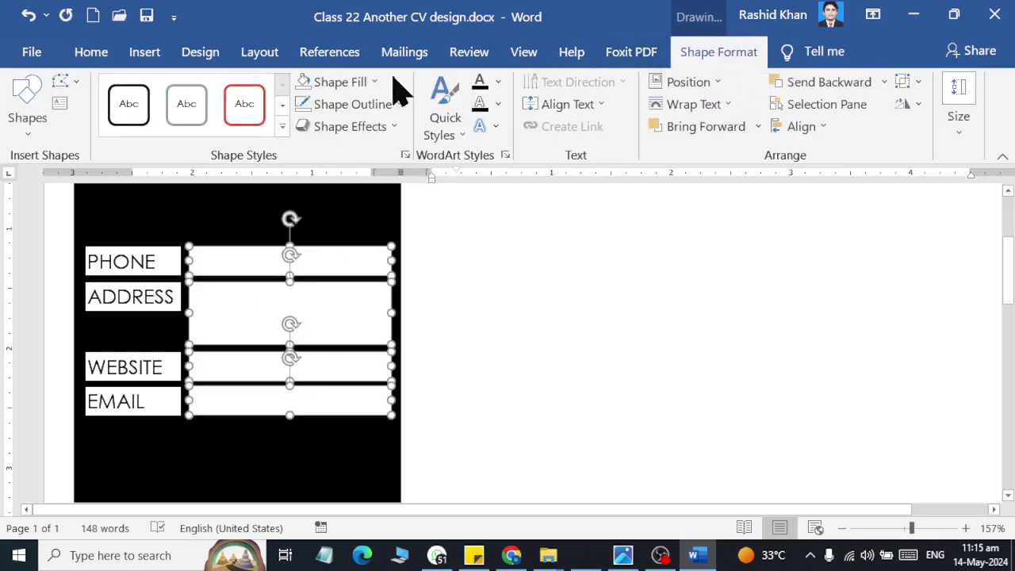
{"action": "left_click", "coordinate": [366, 83]}
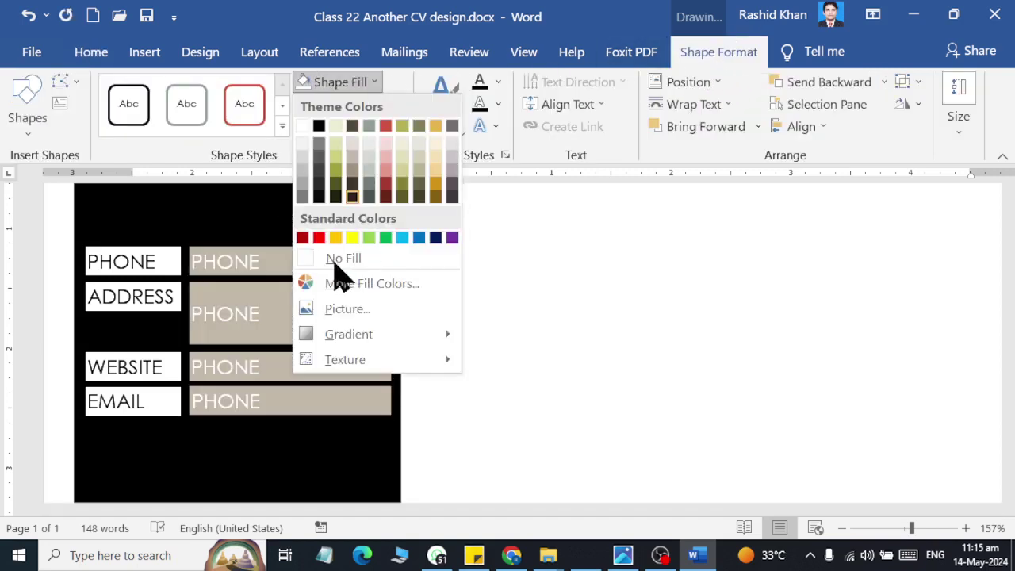
{"action": "left_click", "coordinate": [556, 202]}
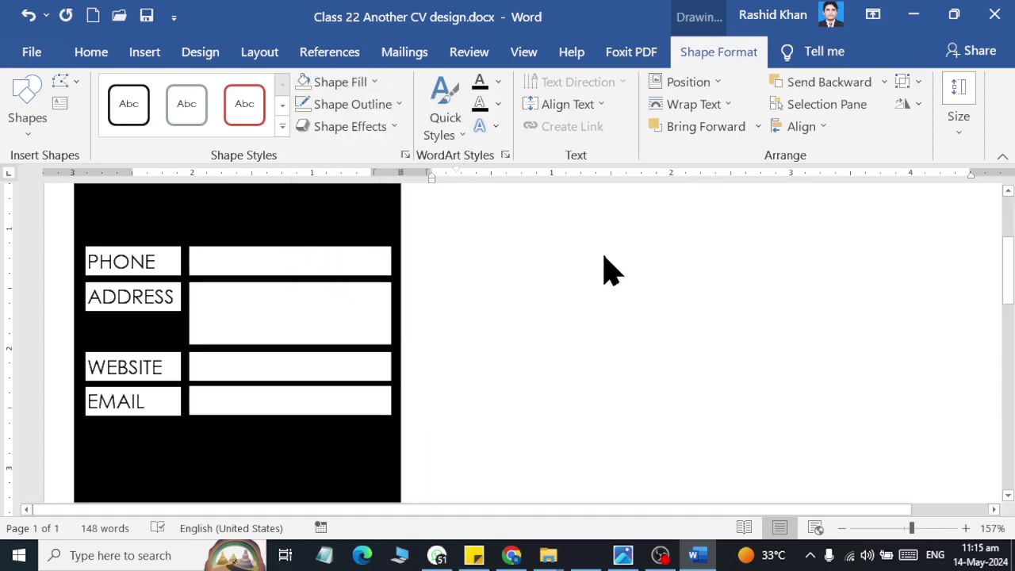
{"action": "key", "text": "alt+Tab"}
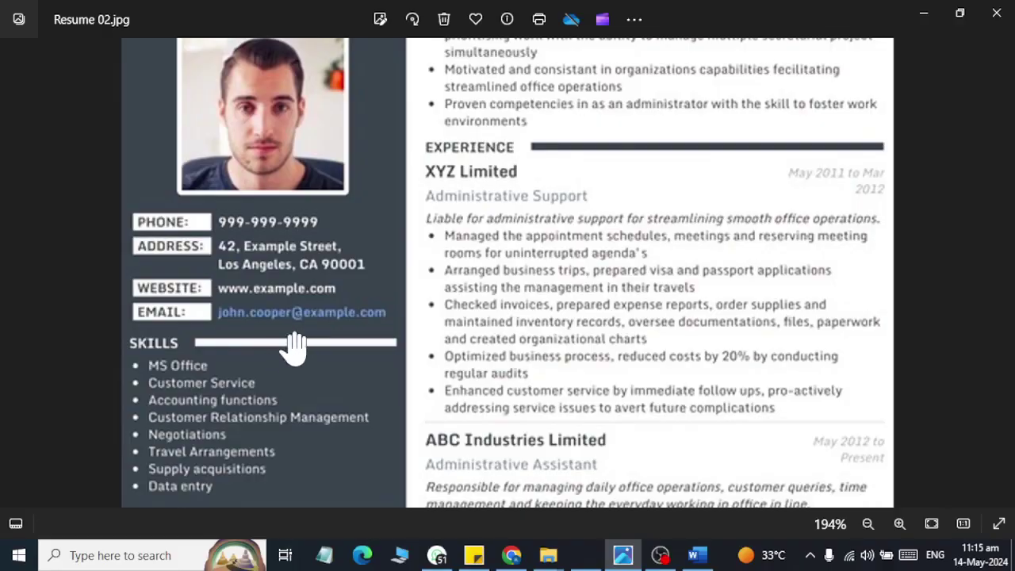
{"action": "key", "text": "alt+Tab"}
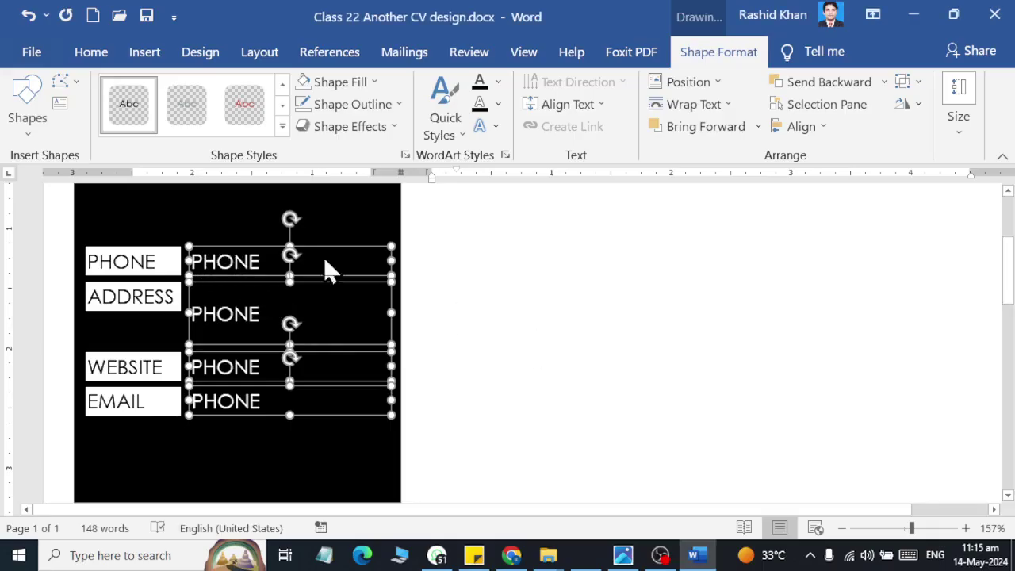
- Group the PHONE label box with its value box
{"action": "left_click", "coordinate": [179, 237]}
{"action": "left_click", "coordinate": [174, 264]}
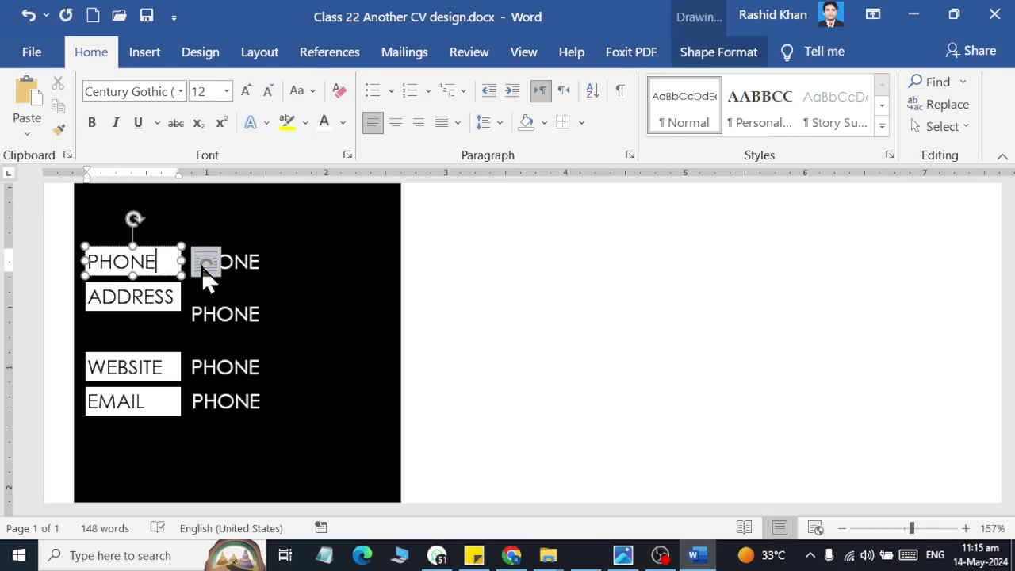
{"action": "left_click", "coordinate": [277, 253], "text": "shift"}
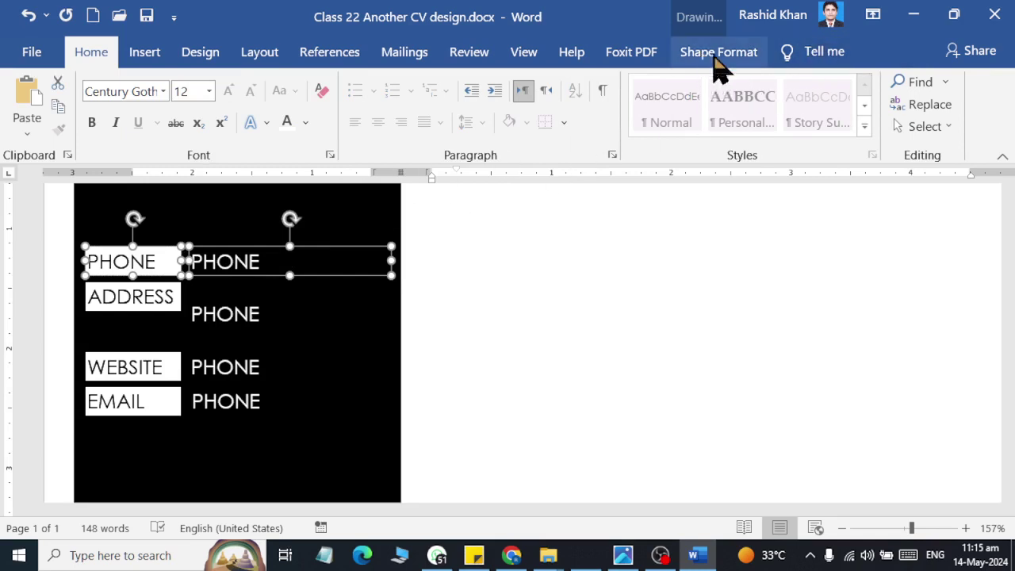
{"action": "left_click", "coordinate": [716, 54]}
{"action": "left_click", "coordinate": [906, 83]}
{"action": "left_click", "coordinate": [926, 111]}
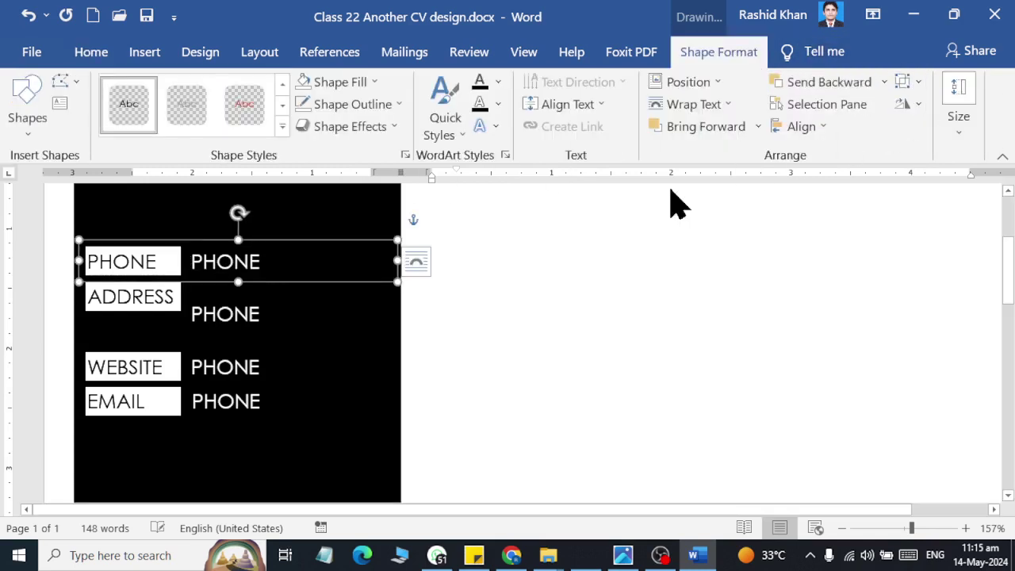
- Group the ADDRESS label box with its value box
{"action": "left_click", "coordinate": [120, 299]}
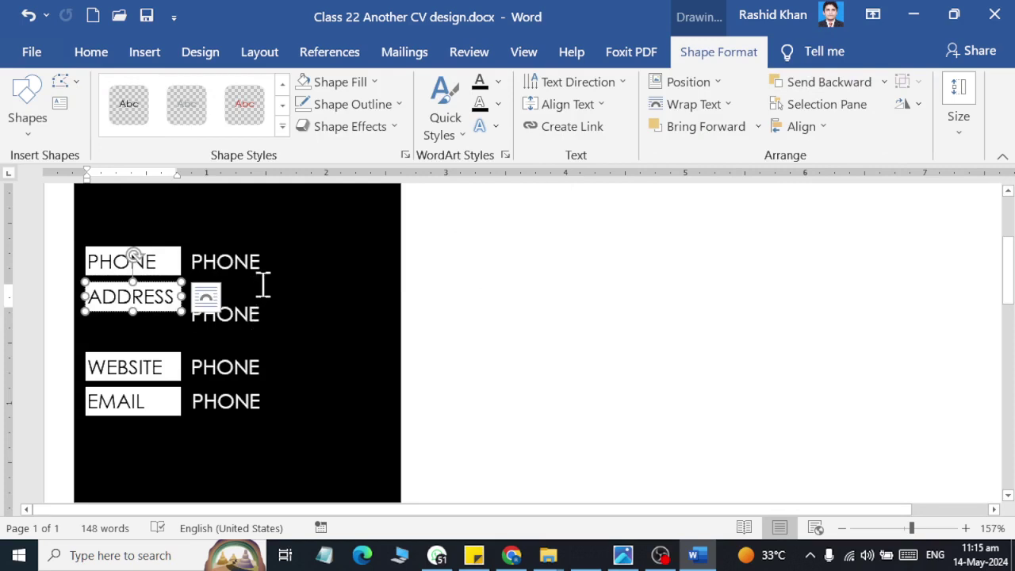
{"action": "left_click", "coordinate": [313, 342], "text": "shift"}
{"action": "left_click", "coordinate": [920, 84]}
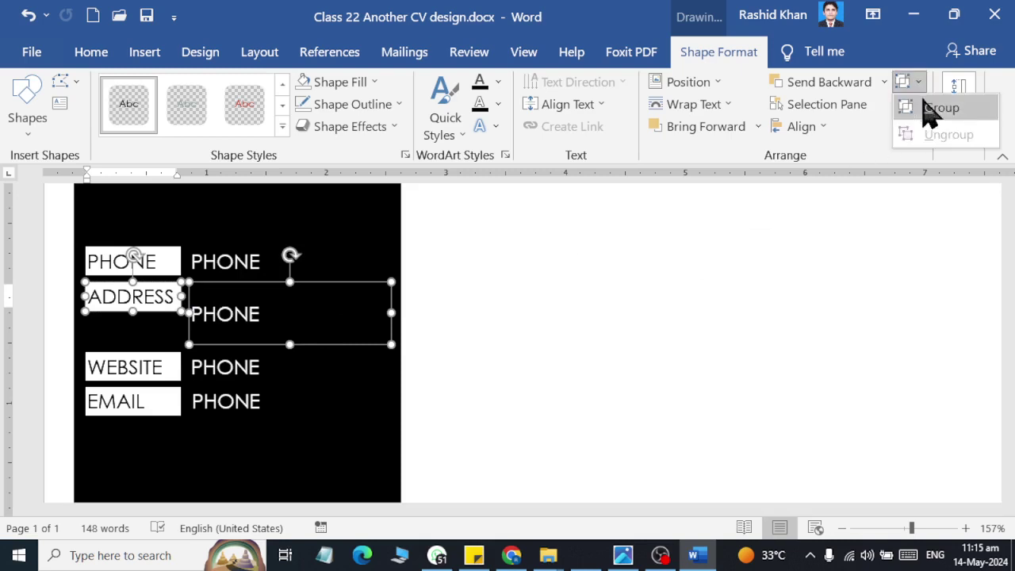
{"action": "left_click", "coordinate": [934, 106]}
- Group the WEBSITE label box with the value box beside it
{"action": "left_click", "coordinate": [107, 367]}
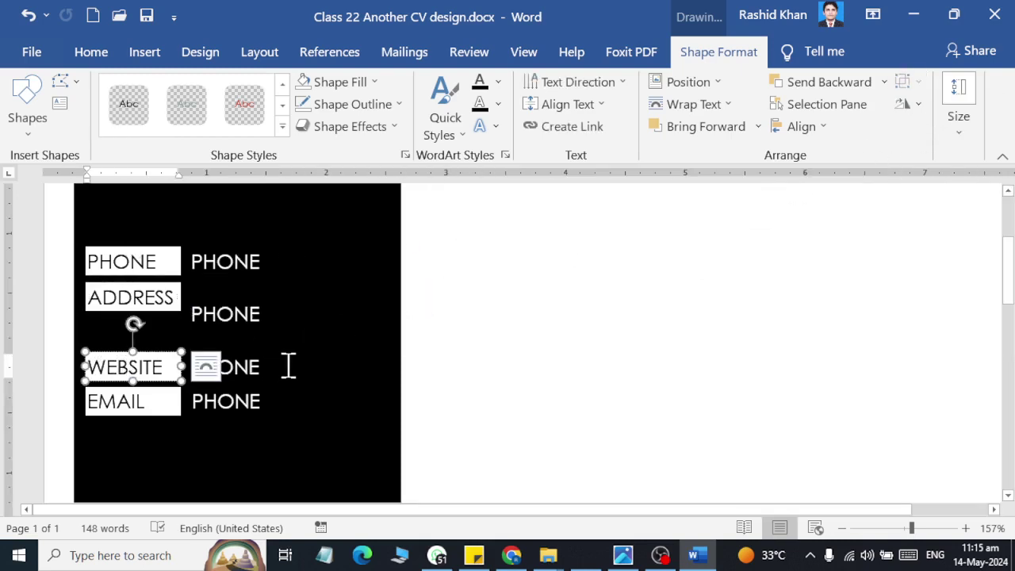
{"action": "key", "text": "Escape"}
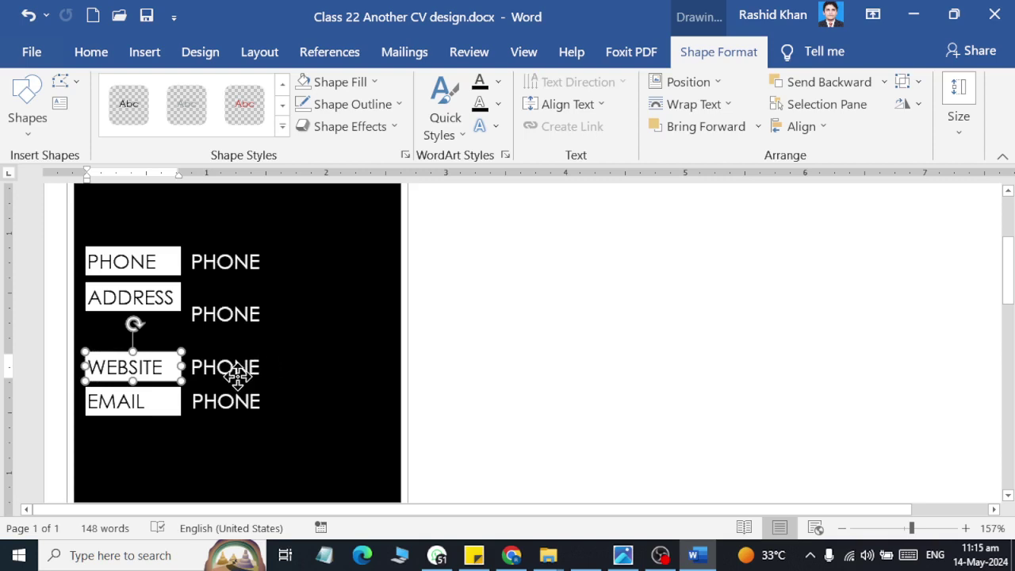
{"action": "left_click", "coordinate": [246, 369], "text": "shift"}
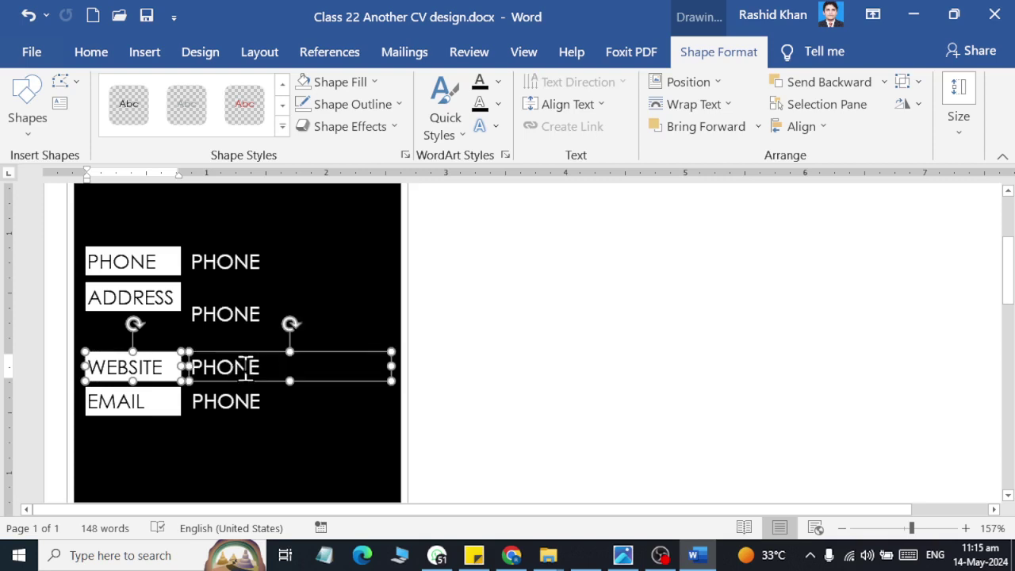
{"action": "left_click", "coordinate": [920, 81]}
{"action": "left_click", "coordinate": [934, 107]}
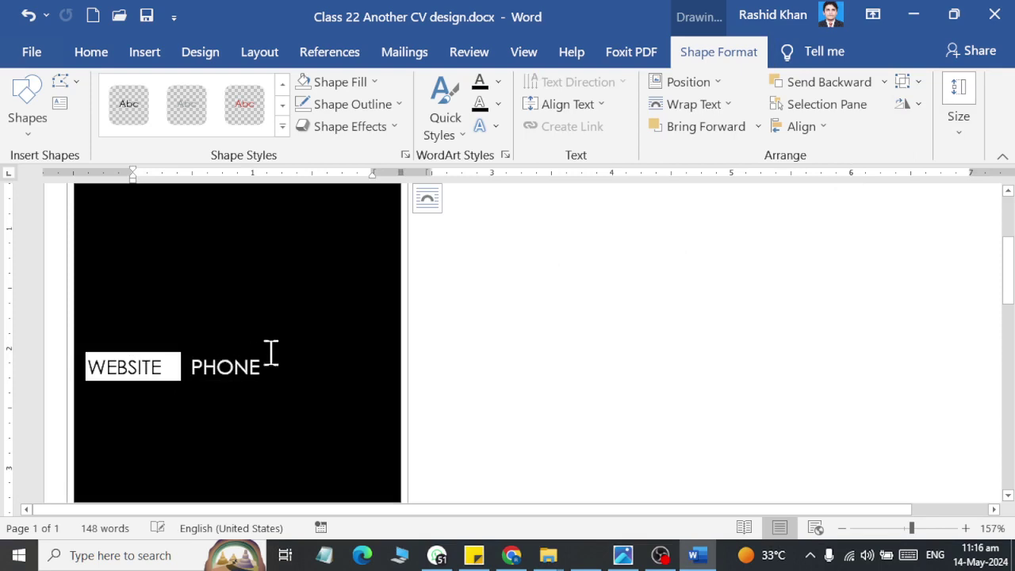
- Reselect the WEBSITE label and its value box and group them again
{"action": "scroll", "coordinate": [298, 292], "scroll_direction": "down", "scroll_amount": 5}
{"action": "left_click", "coordinate": [386, 277]}
{"action": "scroll", "coordinate": [490, 341], "scroll_direction": "up", "scroll_amount": 3}
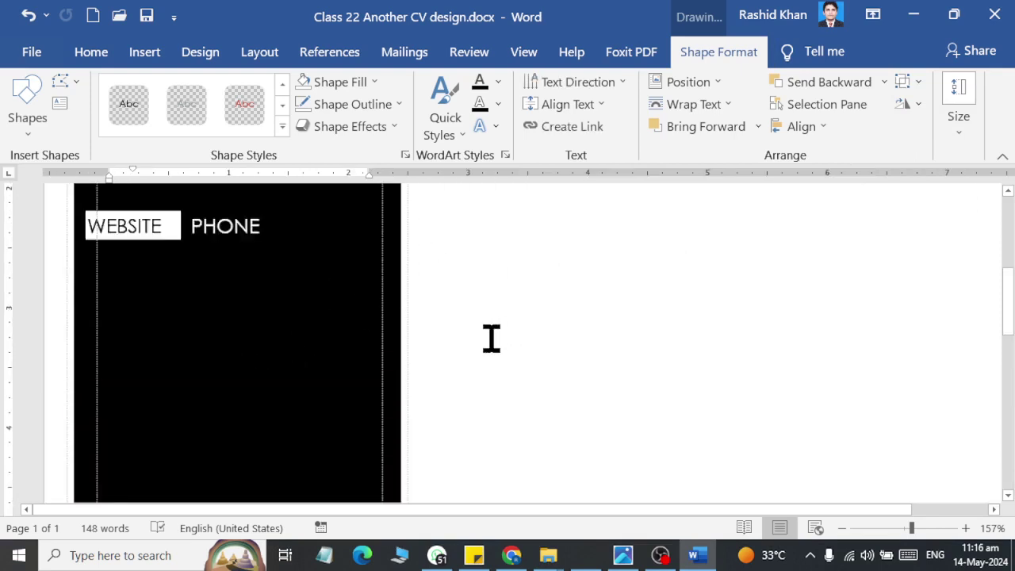
{"action": "scroll", "coordinate": [369, 355], "scroll_direction": "up", "scroll_amount": 5}
{"action": "scroll", "coordinate": [371, 363], "scroll_direction": "down", "scroll_amount": 5}
{"action": "left_click", "coordinate": [379, 371]}
{"action": "scroll", "coordinate": [464, 351], "scroll_direction": "down", "scroll_amount": 3}
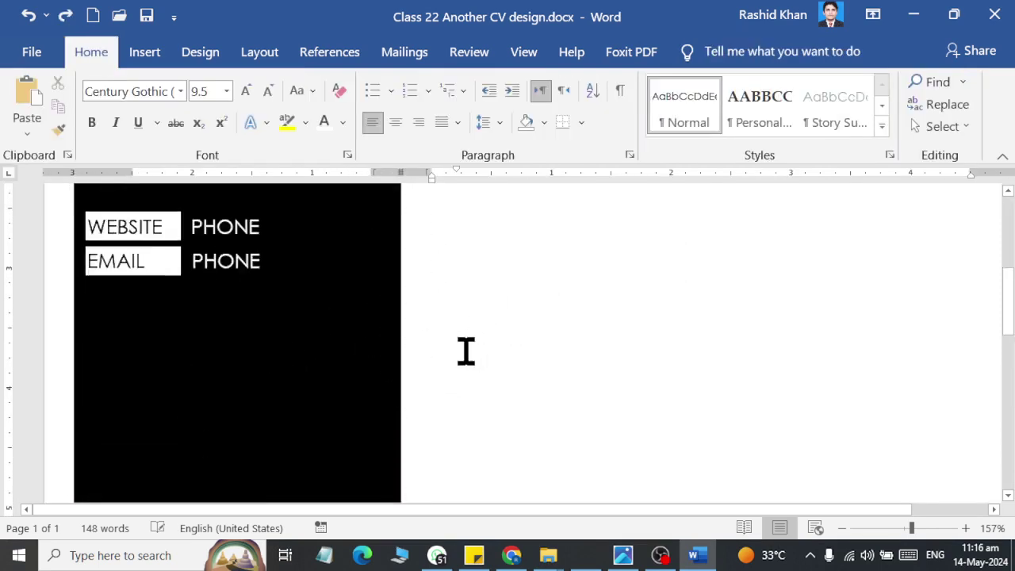
{"action": "scroll", "coordinate": [295, 319], "scroll_direction": "up", "scroll_amount": 2}
{"action": "left_click", "coordinate": [147, 345]}
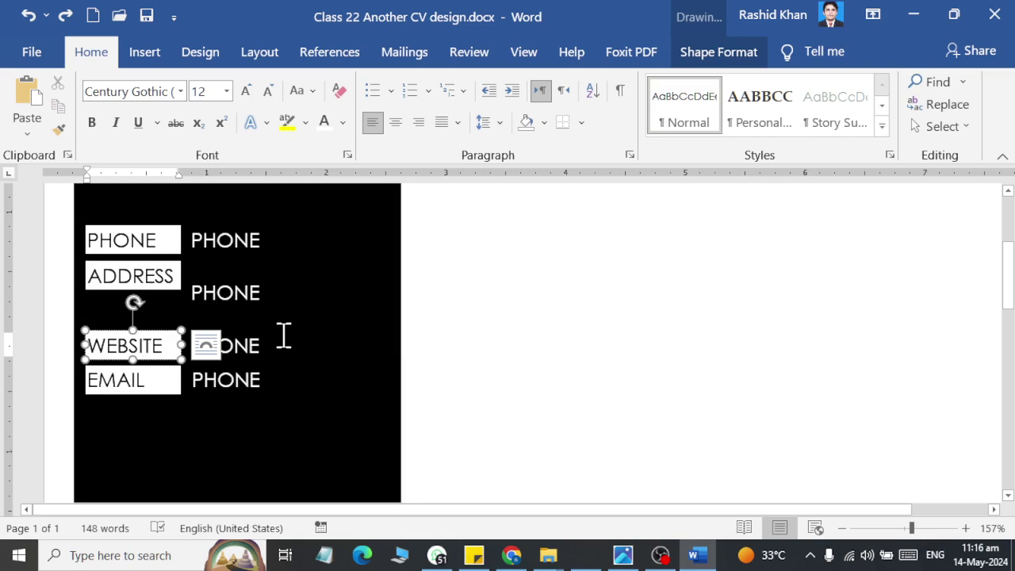
{"action": "left_click", "coordinate": [279, 358], "text": "shift"}
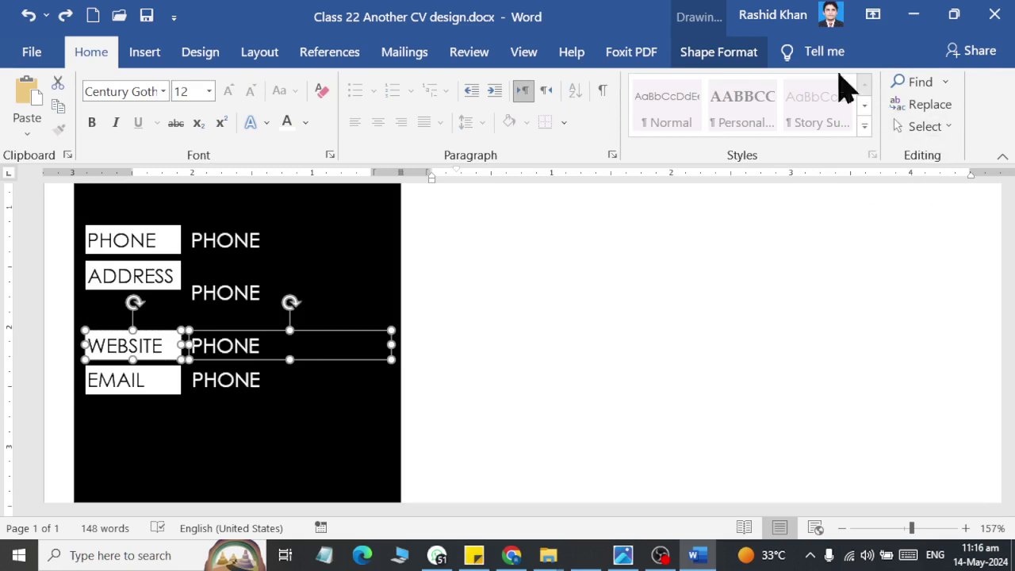
{"action": "left_click", "coordinate": [698, 52]}
{"action": "left_click", "coordinate": [908, 81]}
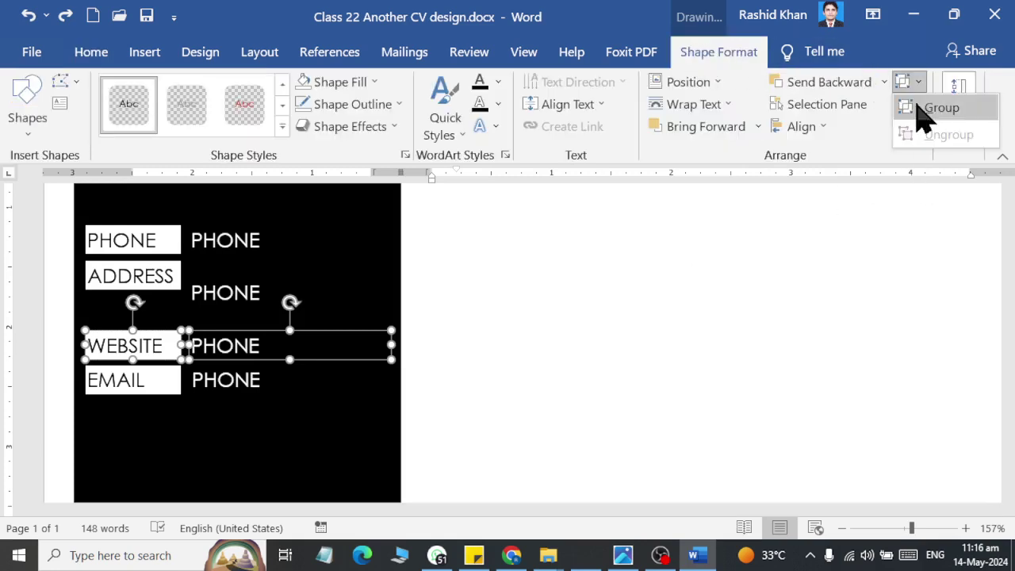
{"action": "left_click", "coordinate": [936, 107]}
- Group the EMAIL label box with its value box
{"action": "left_click", "coordinate": [140, 386]}
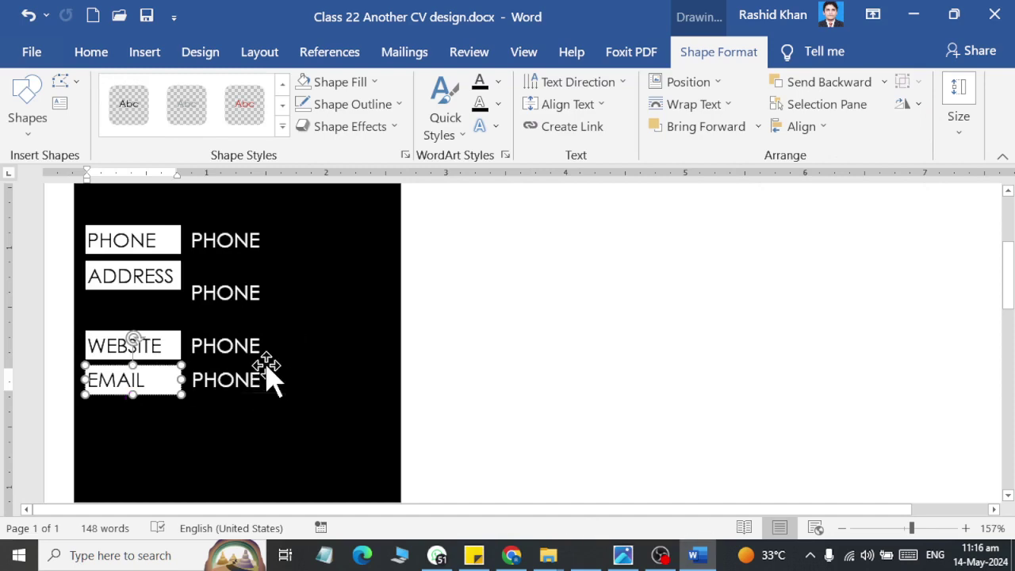
{"action": "left_click", "coordinate": [267, 374], "text": "shift"}
{"action": "left_click", "coordinate": [910, 82]}
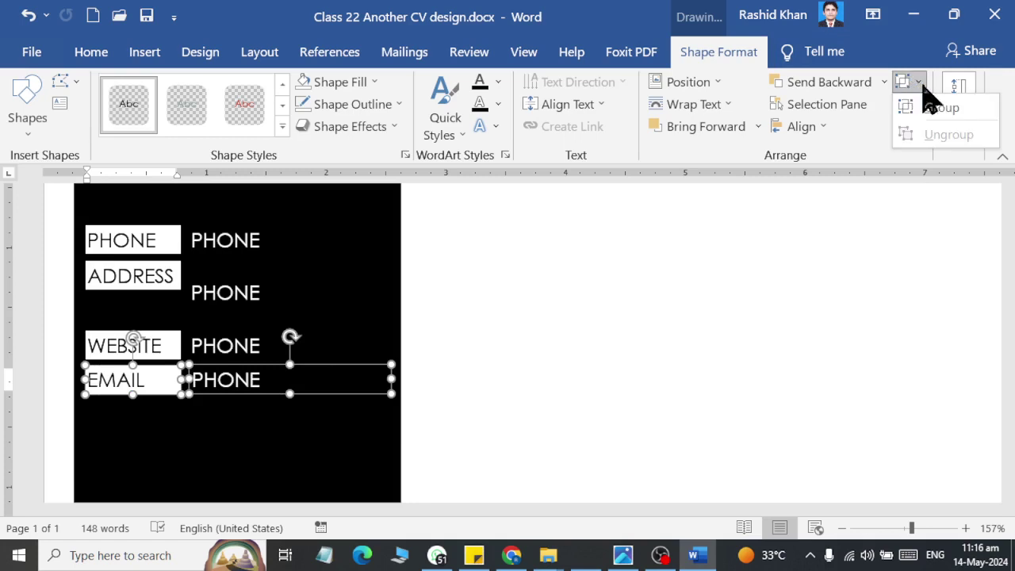
{"action": "left_click", "coordinate": [934, 106]}
- Combine the EMAIL, WEBSITE, ADDRESS and PHONE rows into one group
{"action": "left_click", "coordinate": [605, 311]}
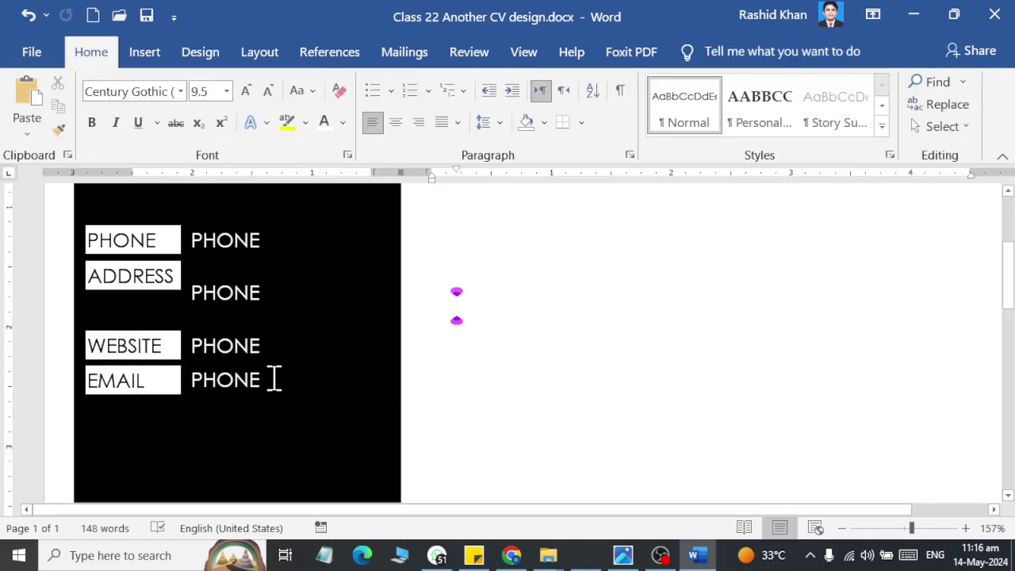
{"action": "left_click", "coordinate": [212, 378]}
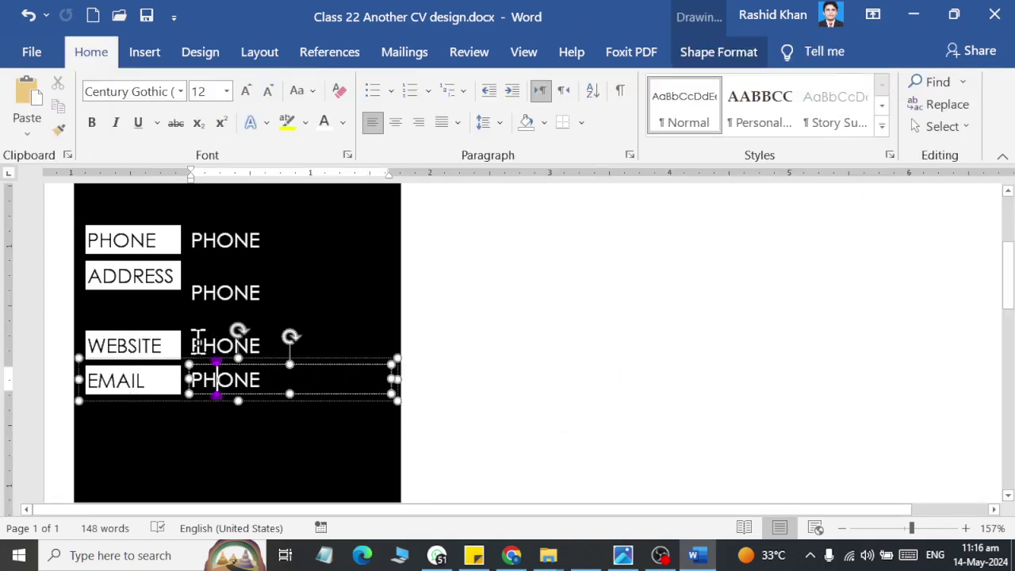
{"action": "left_click", "coordinate": [169, 344], "text": "shift"}
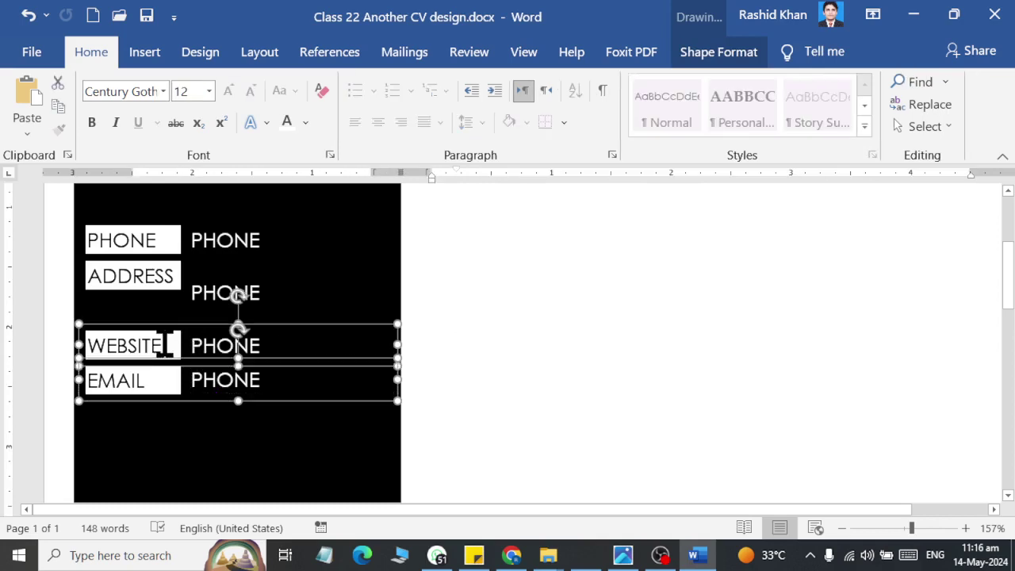
{"action": "left_click", "coordinate": [162, 276], "text": "shift"}
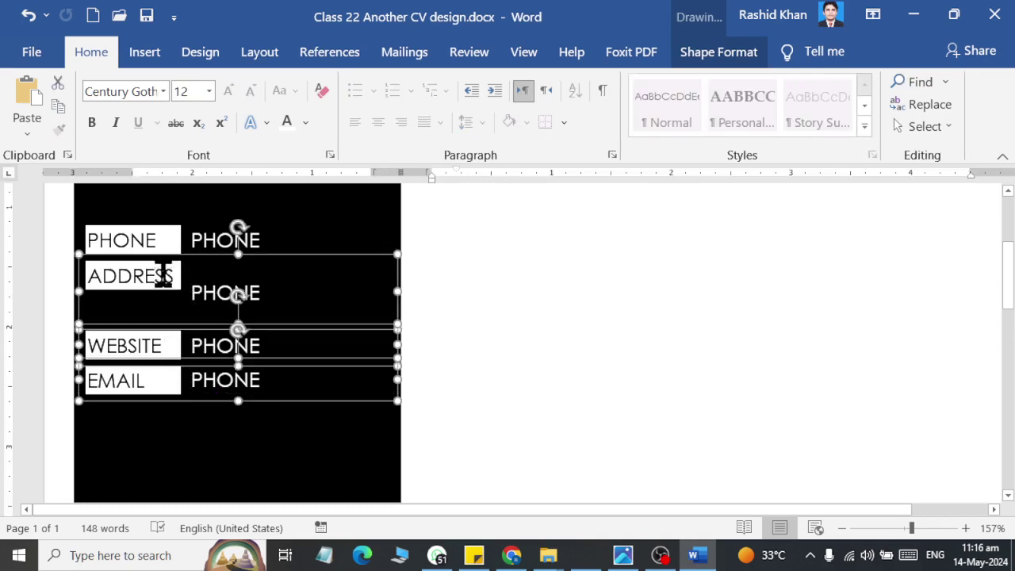
{"action": "left_click", "coordinate": [169, 231], "text": "shift"}
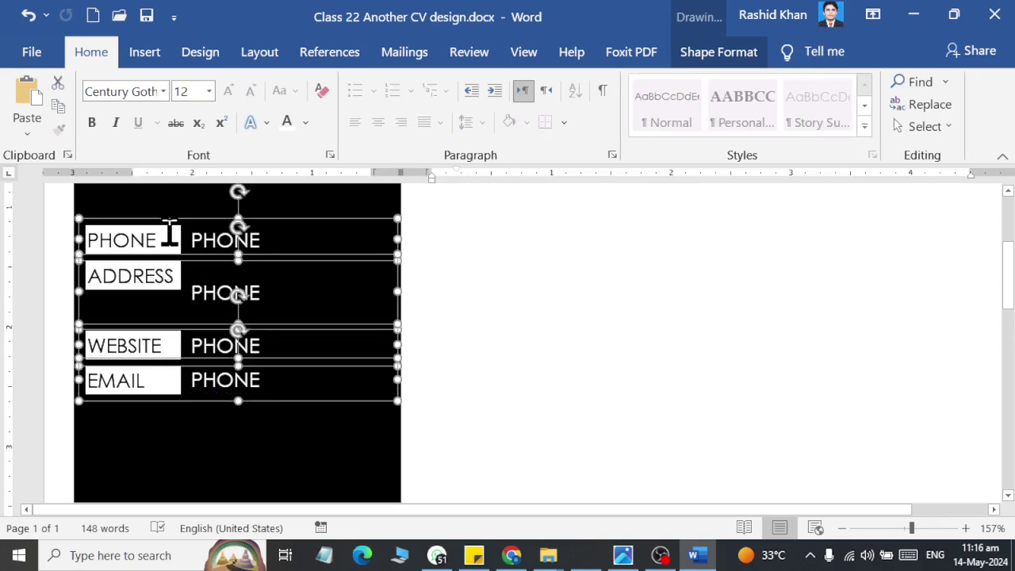
{"action": "left_click", "coordinate": [752, 56]}
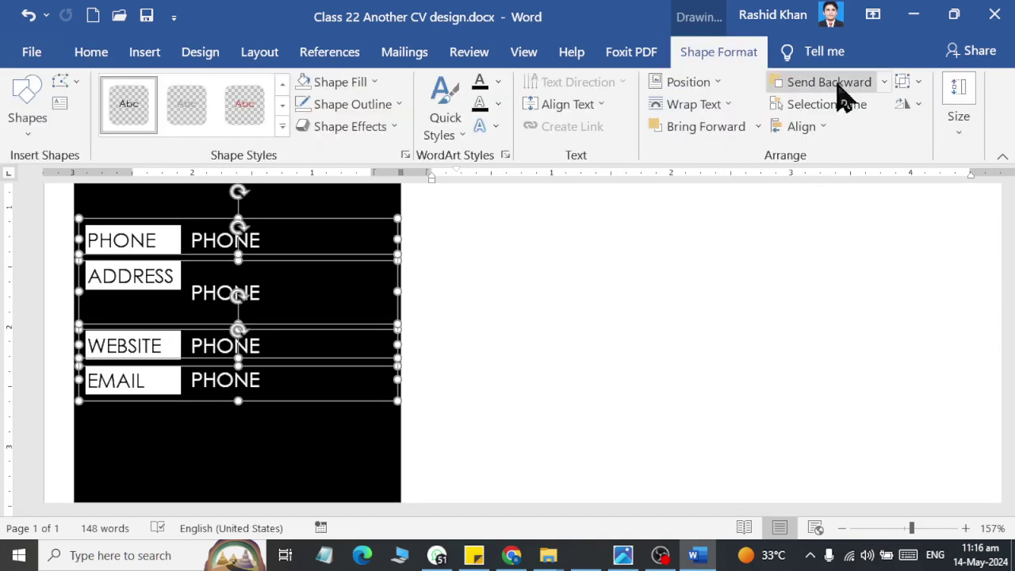
{"action": "left_click", "coordinate": [912, 90]}
{"action": "left_click", "coordinate": [926, 105]}
{"action": "left_click", "coordinate": [458, 384]}
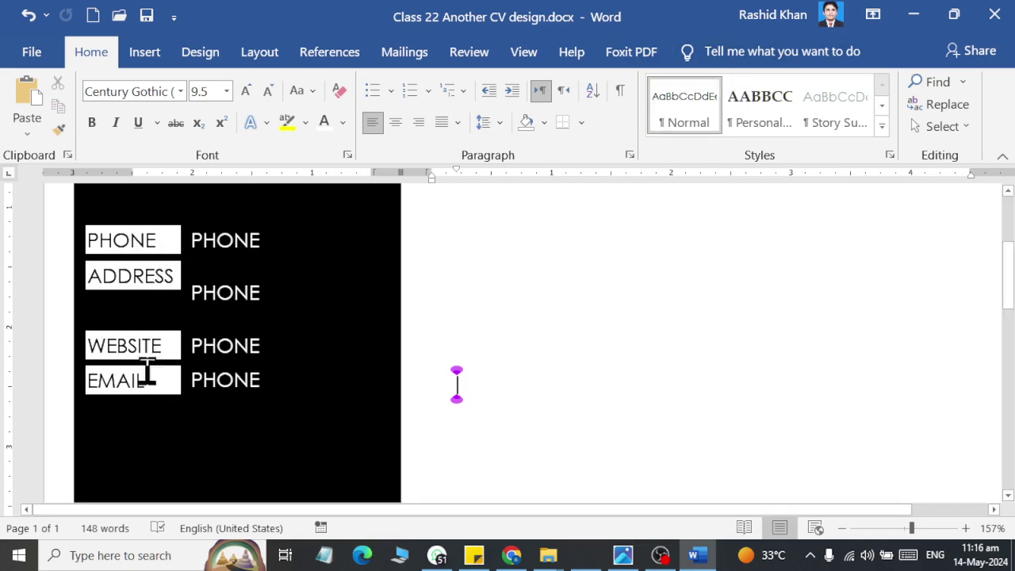
- Replace the PHONE row placeholder with the phone number
{"action": "left_click", "coordinate": [201, 252]}
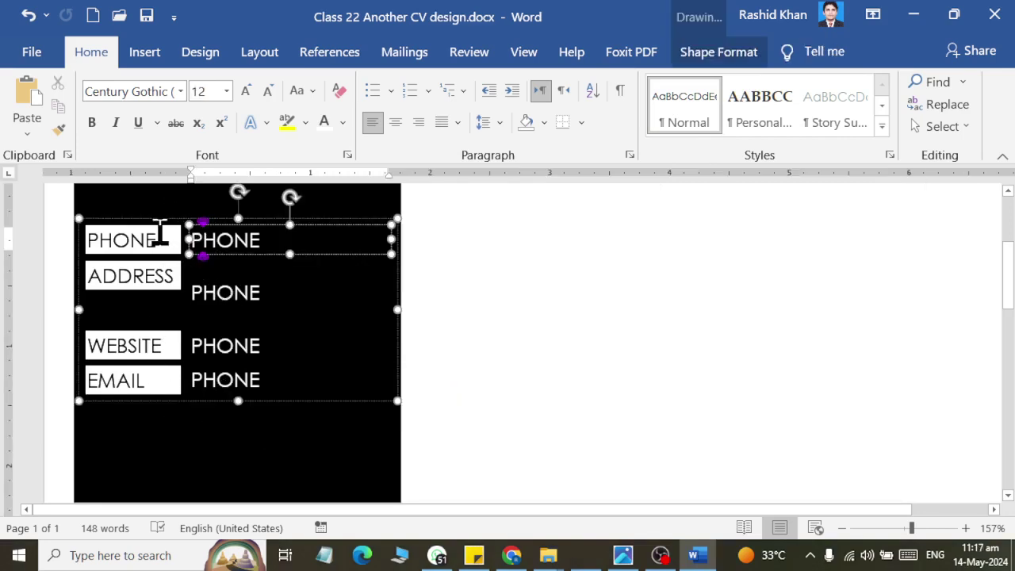
{"action": "left_click", "coordinate": [77, 279]}
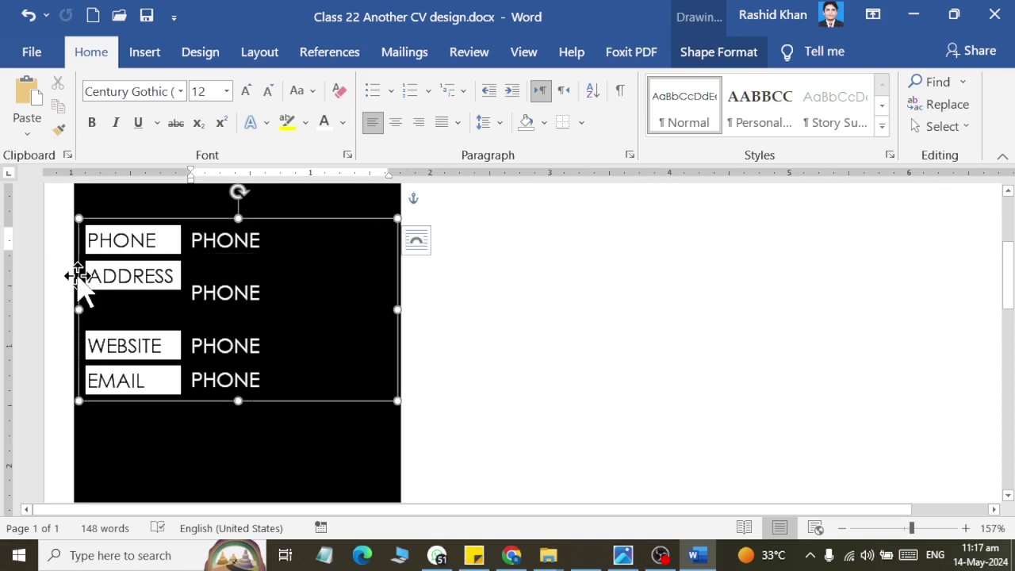
{"action": "left_click", "coordinate": [234, 245]}
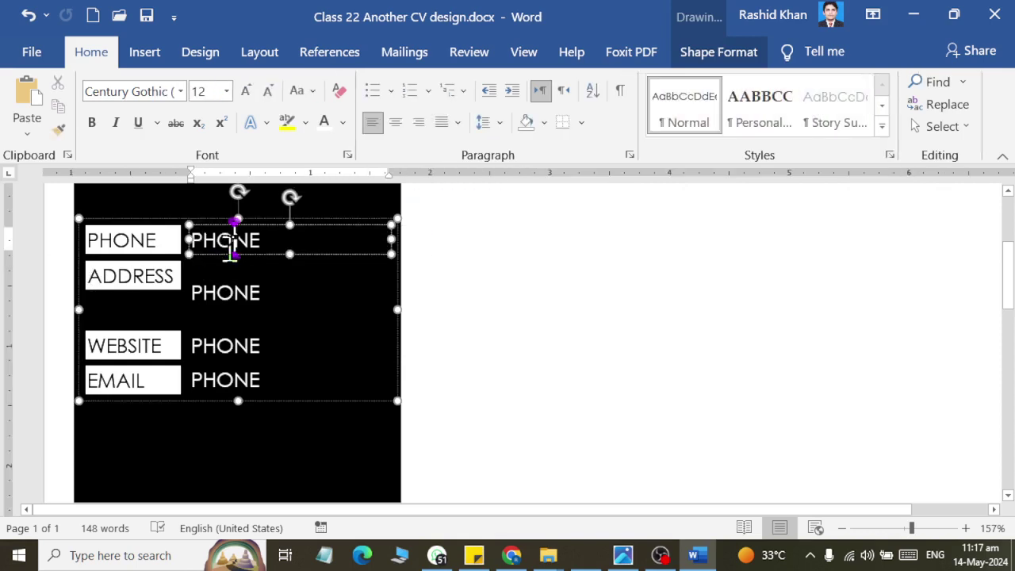
{"action": "key", "text": "ctrl+a"}
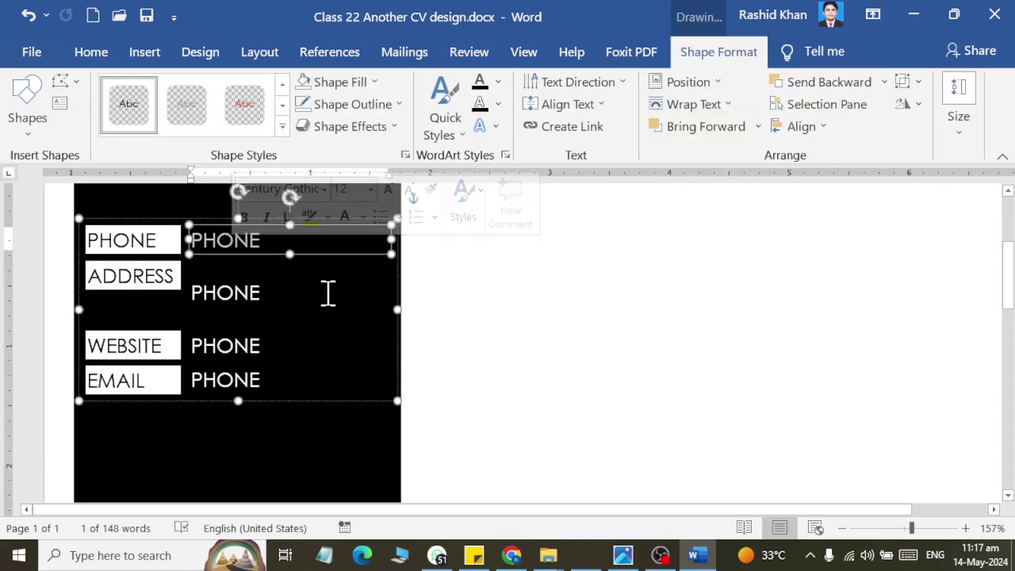
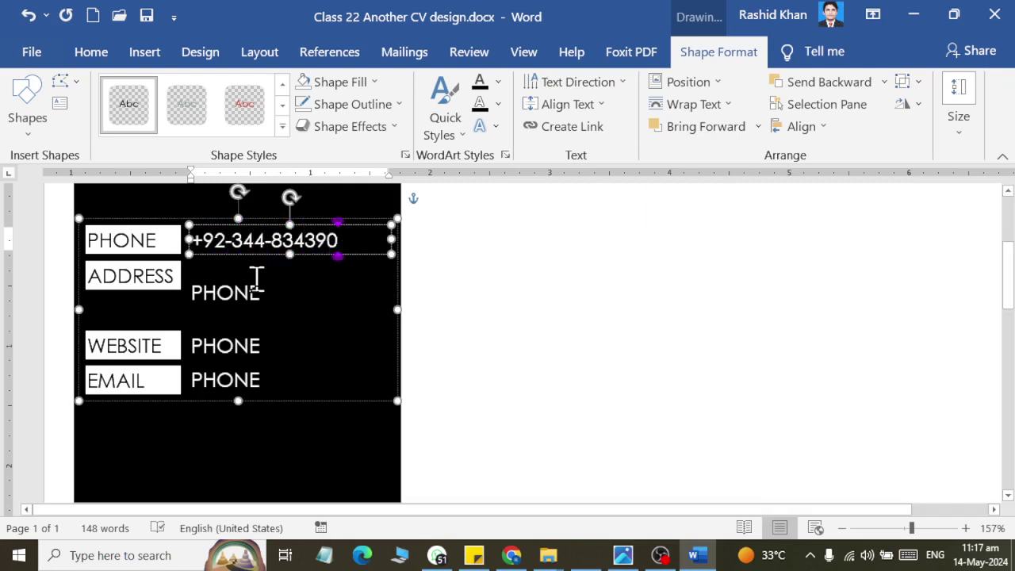
- Replace the ADDRESS row placeholder with the postal address and shrink it to 10 pt
{"action": "left_click", "coordinate": [258, 280]}
{"action": "key", "text": "ctrl+a"}
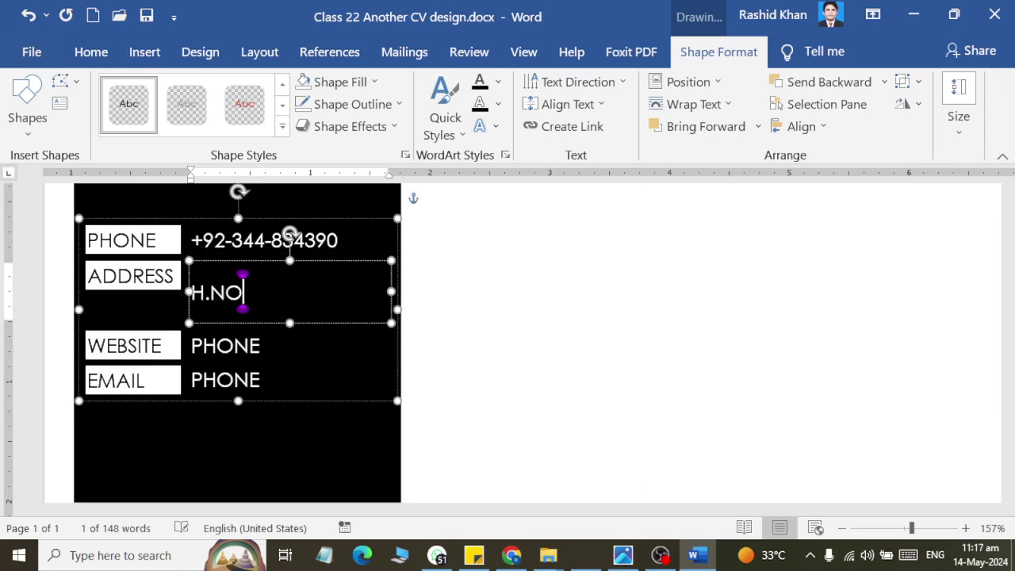
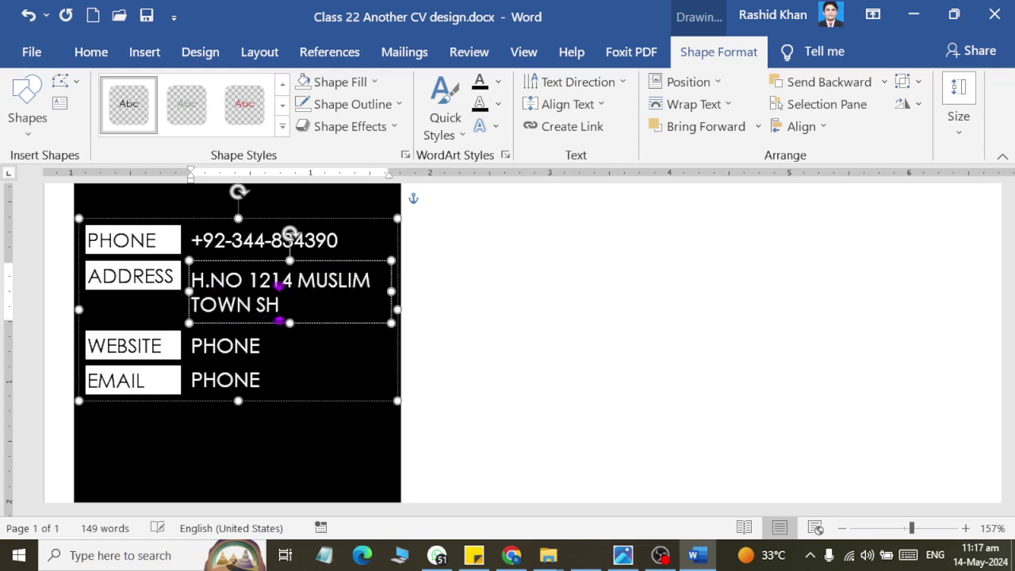
{"action": "key", "text": "ctrl+a"}
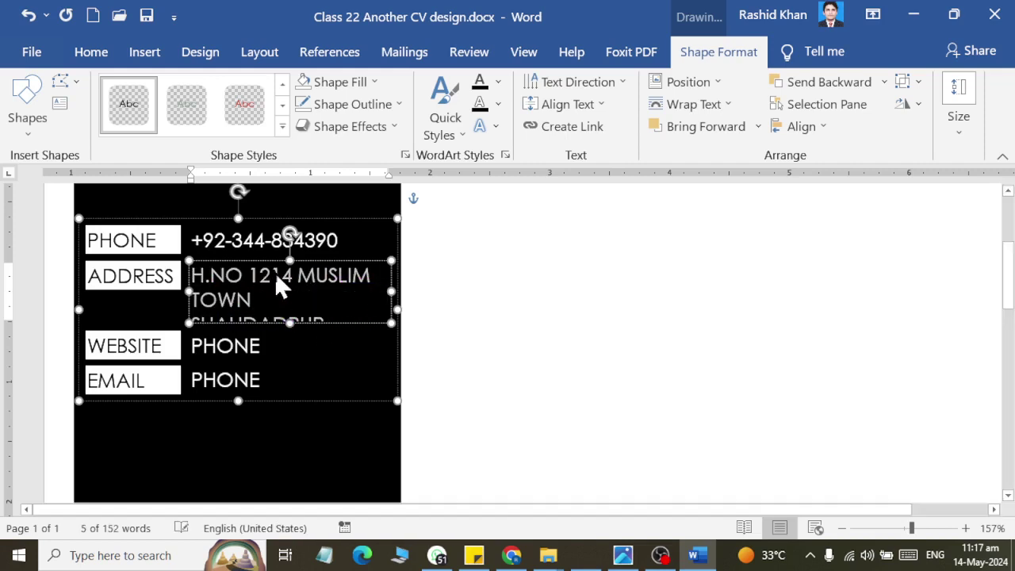
{"action": "left_click", "coordinate": [90, 54]}
{"action": "left_click", "coordinate": [270, 92]}
{"action": "left_click", "coordinate": [269, 92]}
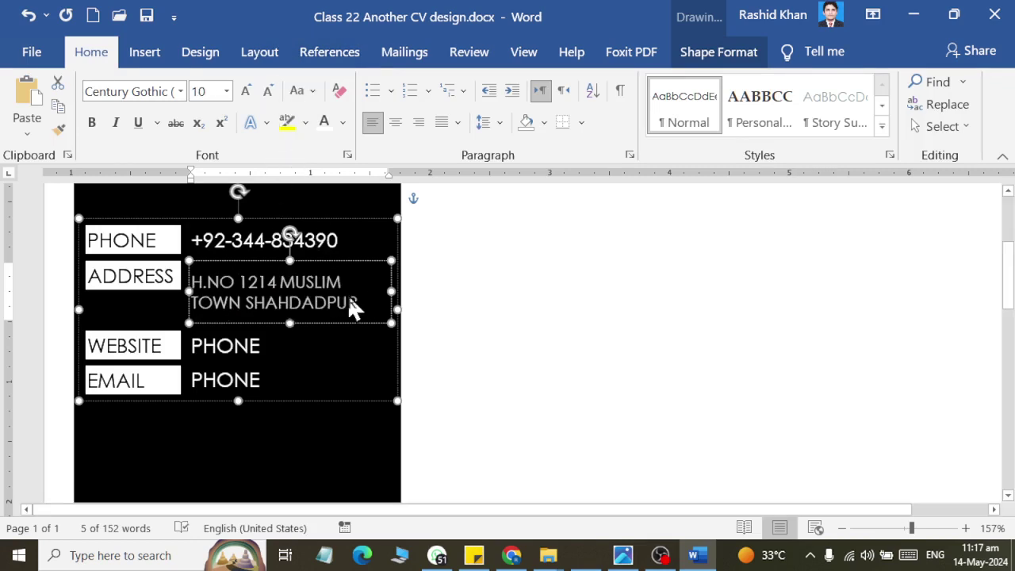
- Enter the website address in the WEBSITE row and shrink it to 10 pt
{"action": "left_click", "coordinate": [317, 341]}
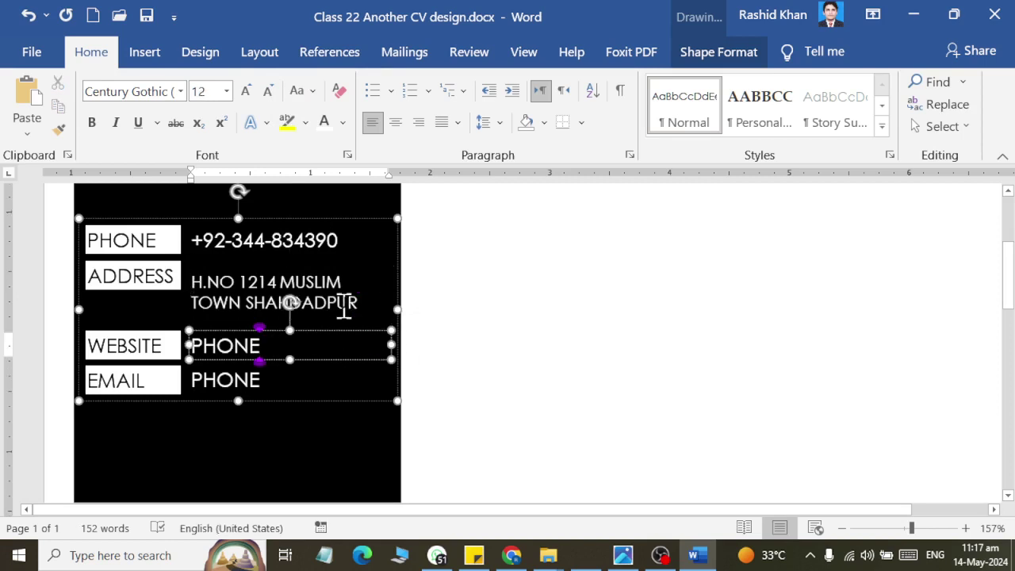
{"action": "key", "text": "ctrl+a"}
{"action": "type", "text": "WW.R"}
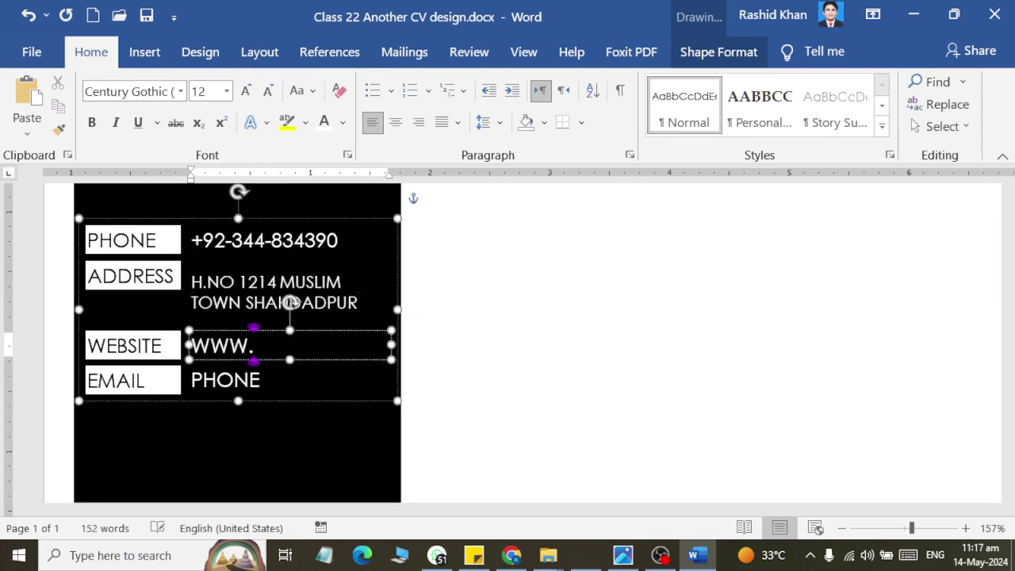
{"action": "type", "text": "ASHID.C"}
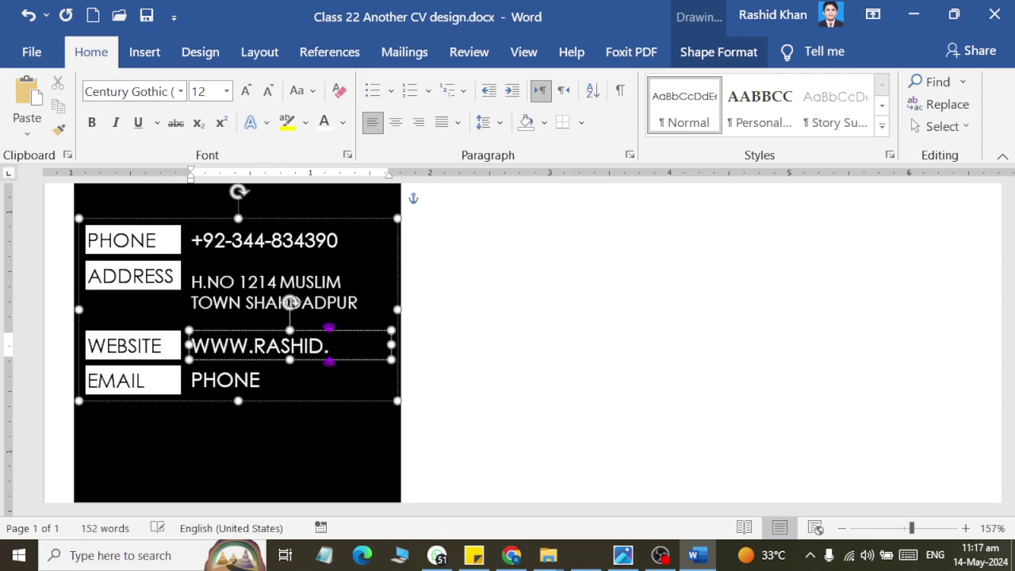
{"action": "type", "text": "OM"}
{"action": "key", "text": "ctrl+a"}
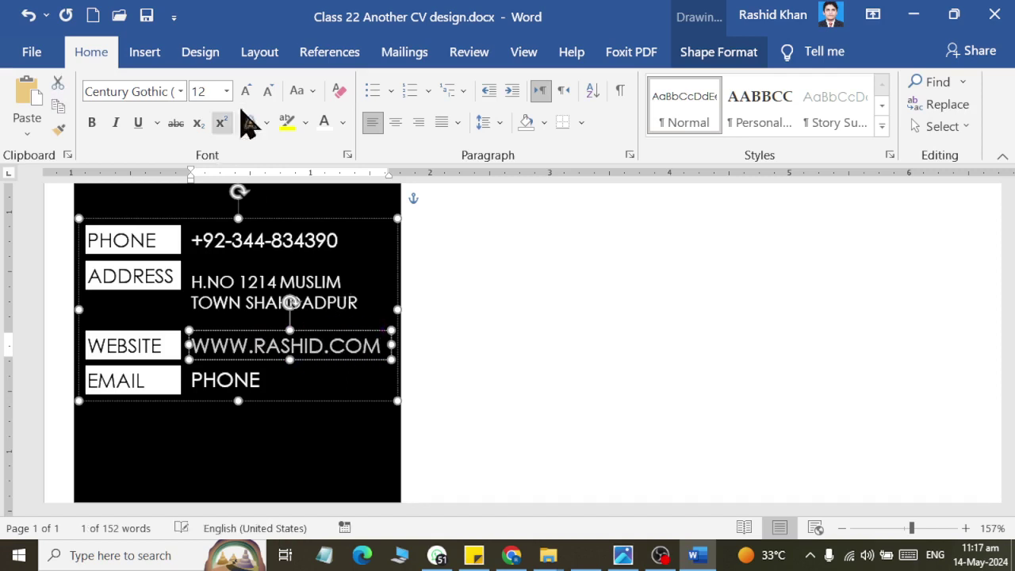
{"action": "left_click", "coordinate": [272, 100]}
- Enter the e-mail address in the EMAIL row and shrink it to 9.5 pt
{"action": "left_click", "coordinate": [272, 384]}
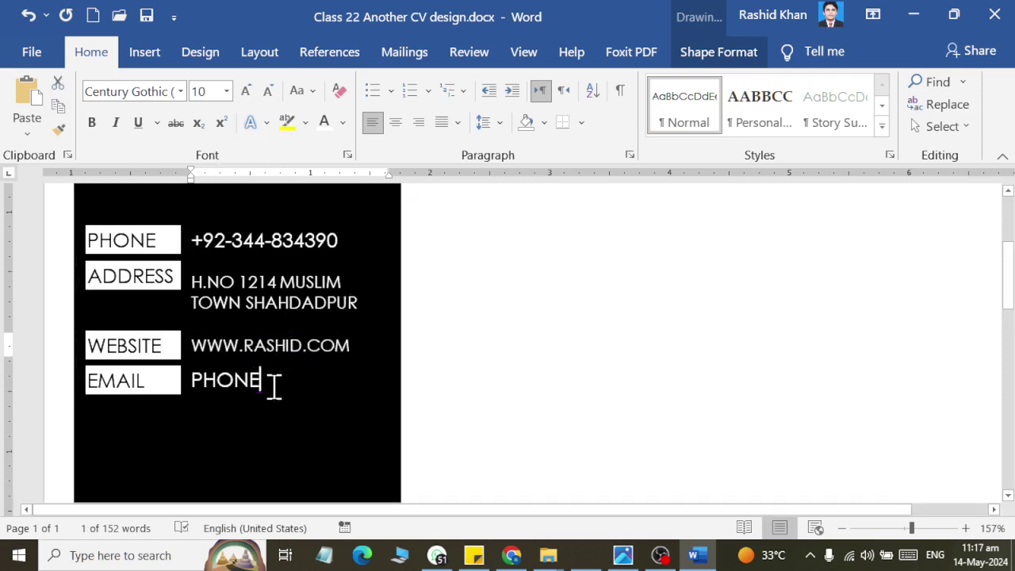
{"action": "key", "text": "ctrl+a"}
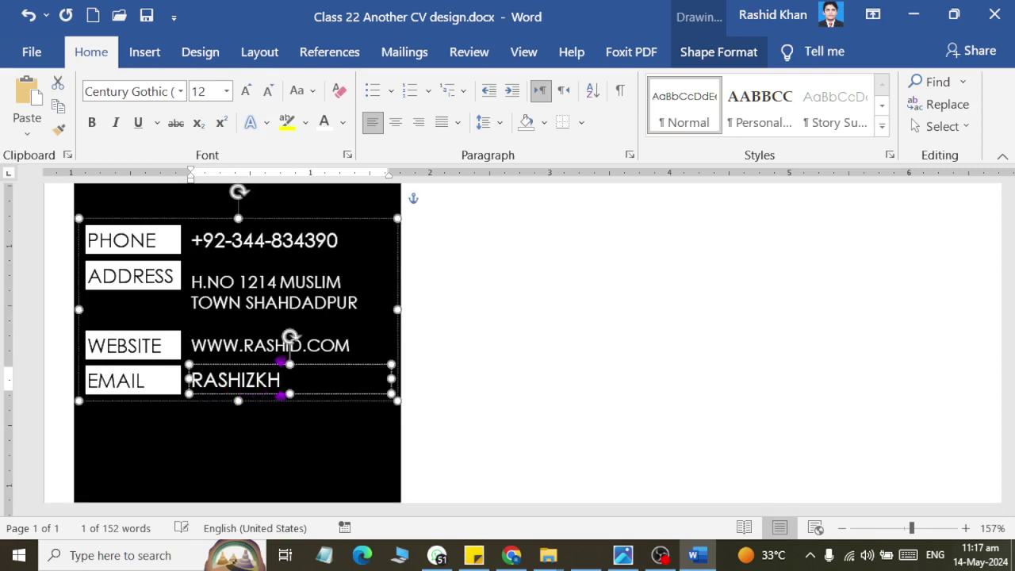
{"action": "key", "text": "ctrl+a"}
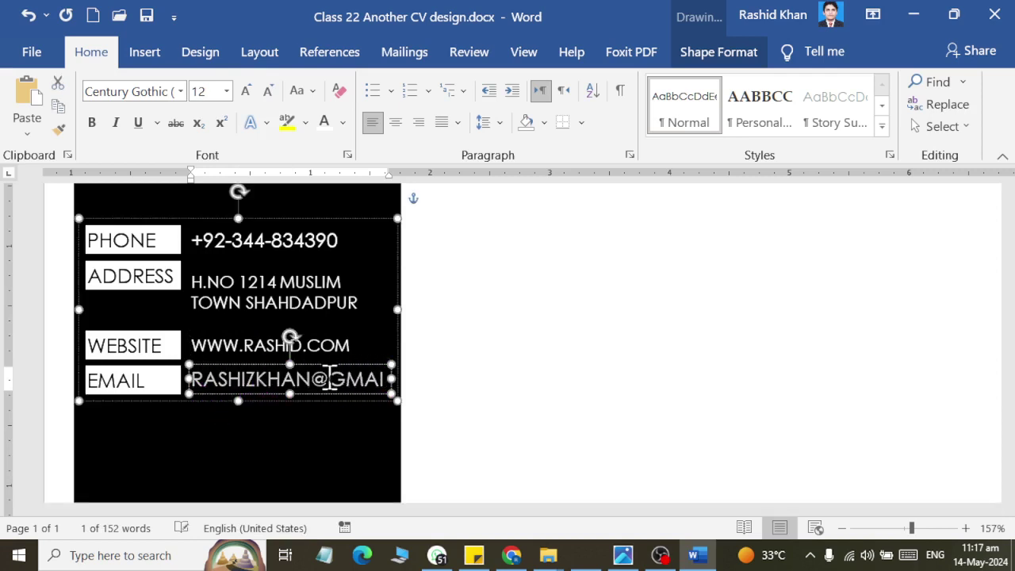
{"action": "left_click", "coordinate": [268, 90]}
{"action": "left_click", "coordinate": [268, 91]}
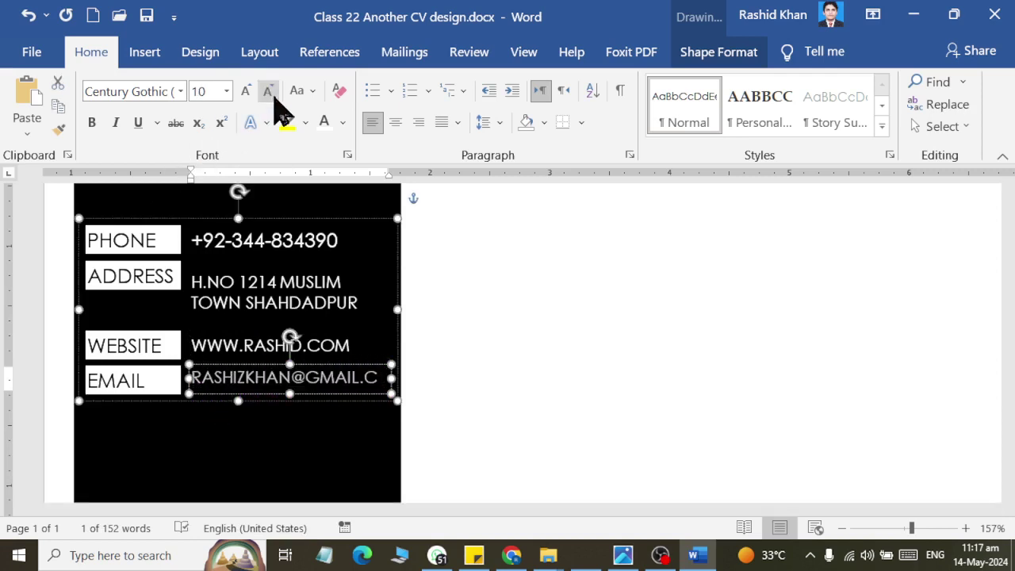
{"action": "left_click", "coordinate": [268, 90]}
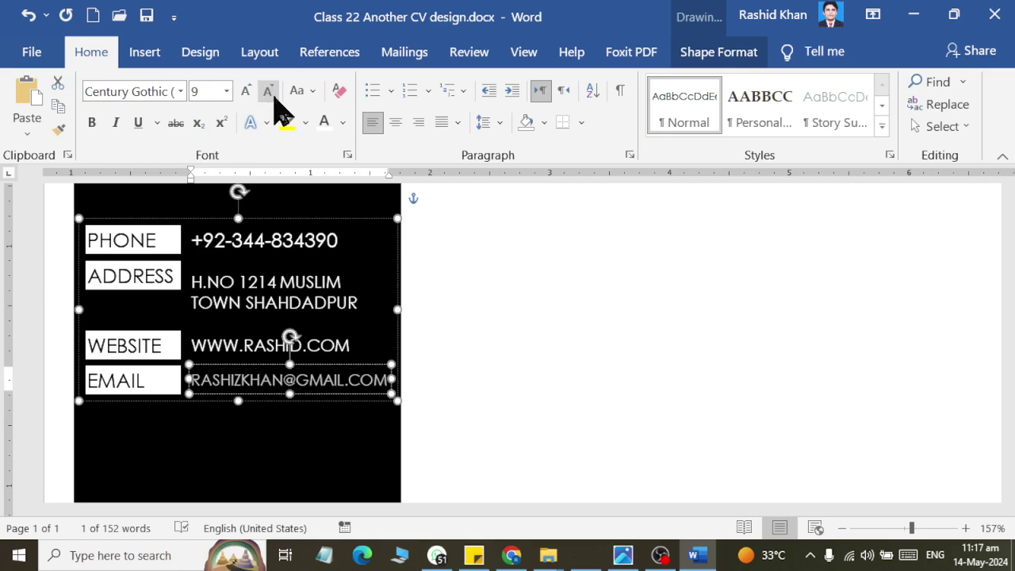
- Deselect the contact block and compare it against the reference resume image
{"action": "left_click", "coordinate": [539, 344]}
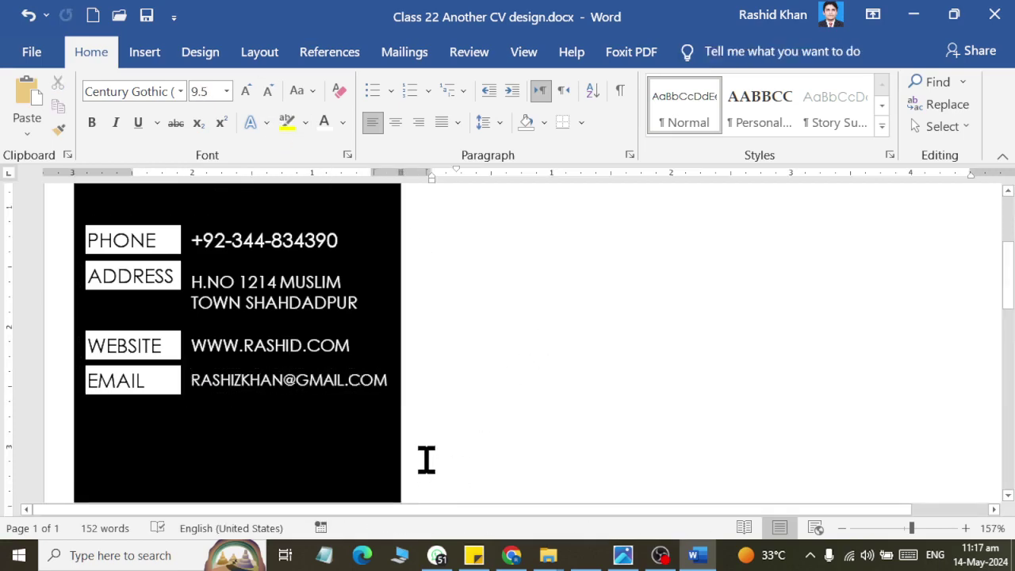
{"action": "scroll", "coordinate": [278, 277], "scroll_direction": "up", "scroll_amount": 1}
{"action": "scroll", "coordinate": [288, 272], "scroll_direction": "down", "scroll_amount": 2}
{"action": "scroll", "coordinate": [291, 268], "scroll_direction": "up", "scroll_amount": 3}
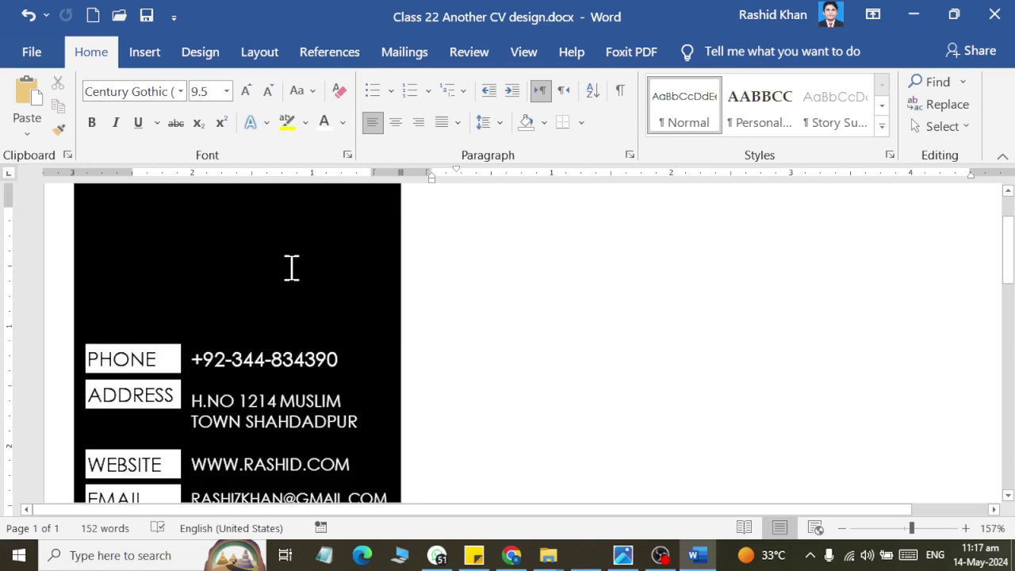
{"action": "scroll", "coordinate": [291, 267], "scroll_direction": "down", "scroll_amount": 3}
{"action": "key", "text": "alt+Tab"}
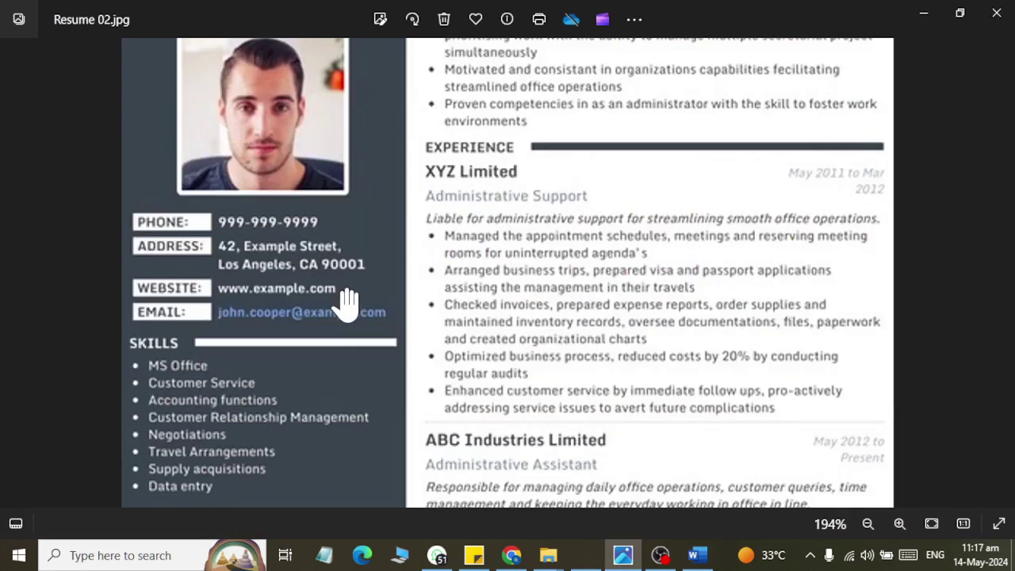
{"action": "scroll", "coordinate": [296, 233], "scroll_direction": "down", "scroll_amount": 3}
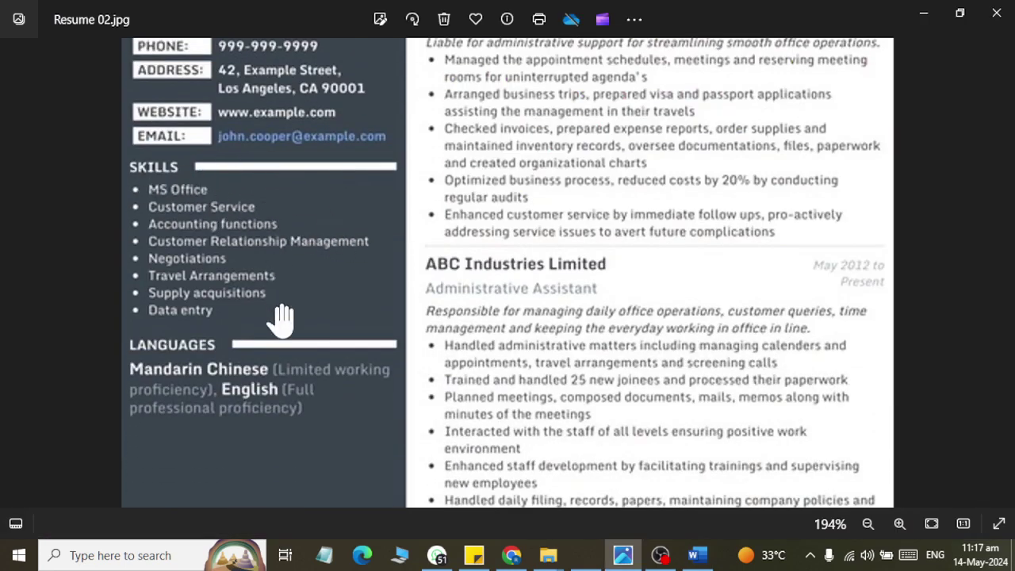
{"action": "key", "text": "alt+Tab"}
- Place the edit point beside the sidebar, show the Insert commands, and check the reference resume
{"action": "scroll", "coordinate": [302, 289], "scroll_direction": "up", "scroll_amount": 3}
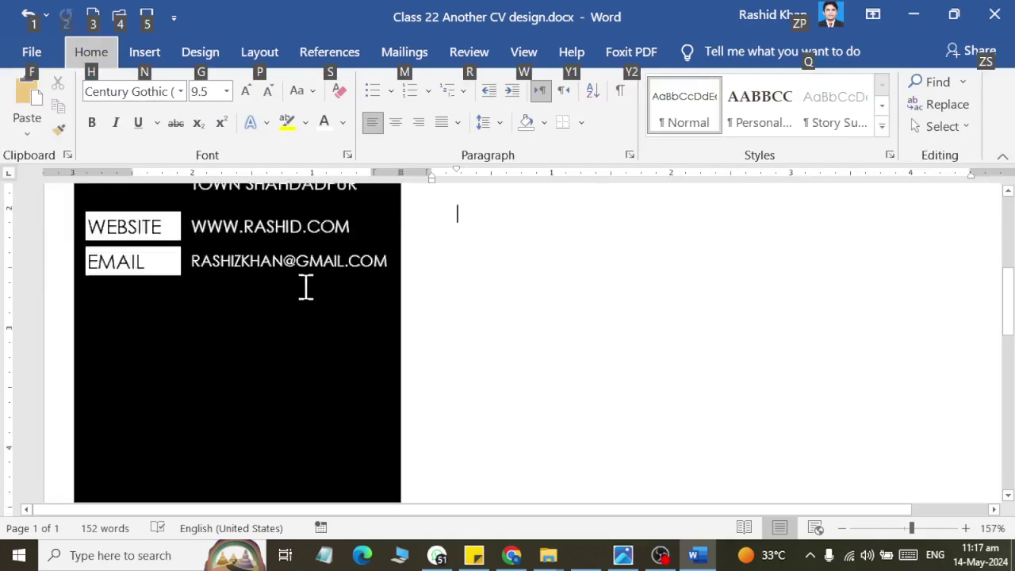
{"action": "scroll", "coordinate": [442, 299], "scroll_direction": "down", "scroll_amount": 2, "text": "ctrl"}
{"action": "key", "text": "alt"}
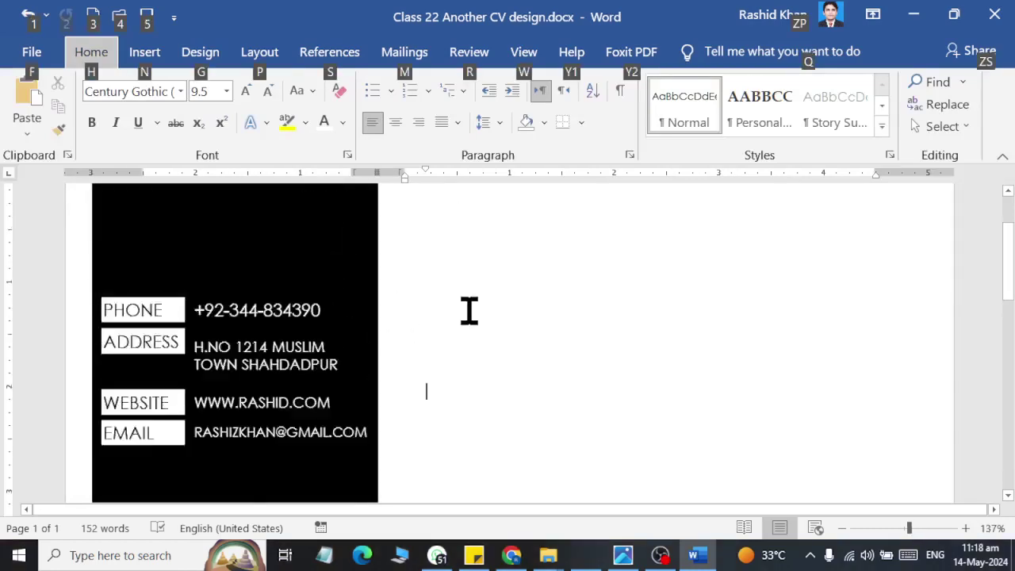
{"action": "scroll", "coordinate": [469, 311], "scroll_direction": "down", "scroll_amount": 2}
{"action": "left_click", "coordinate": [467, 322]}
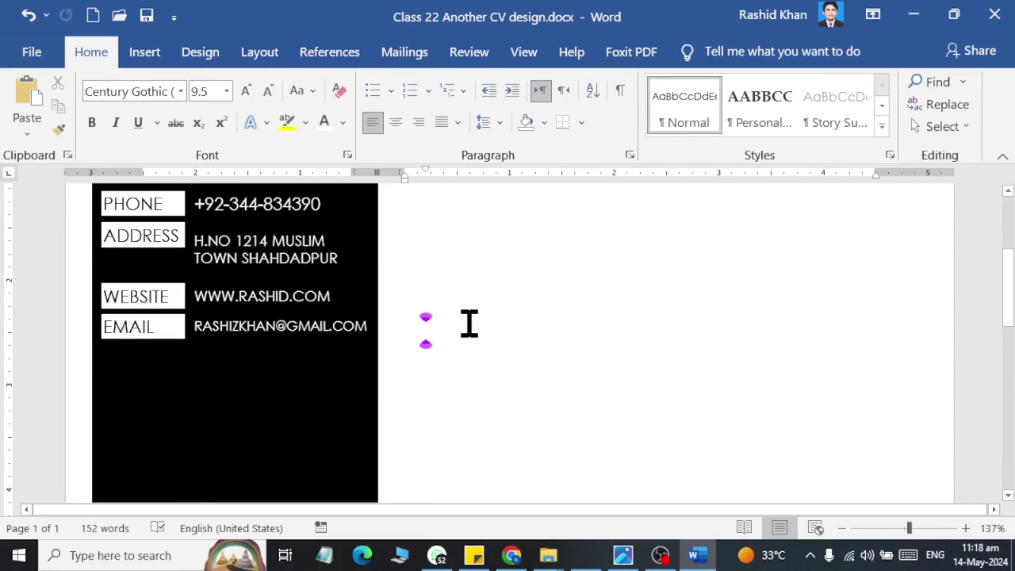
{"action": "left_click", "coordinate": [146, 55]}
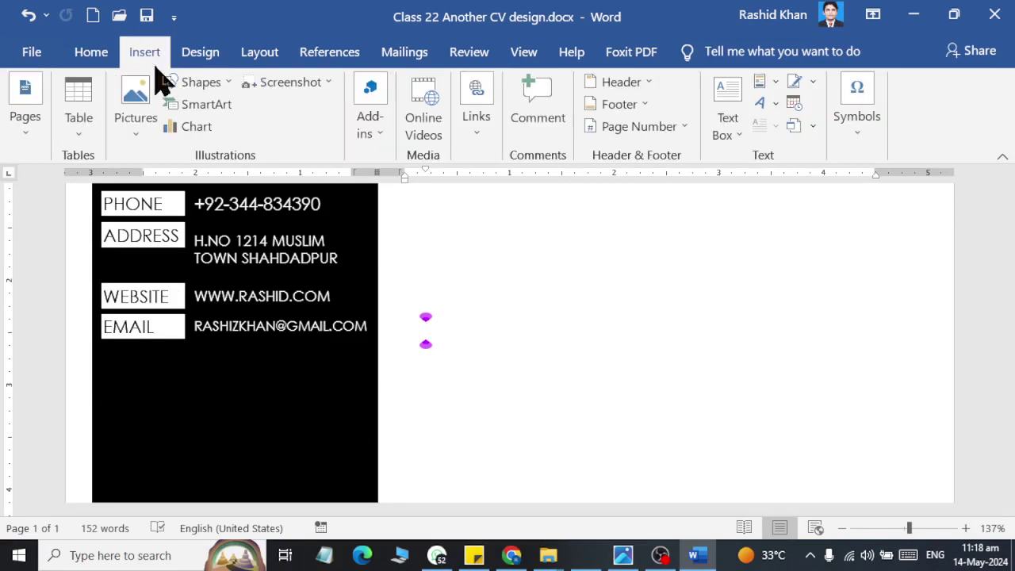
{"action": "key", "text": "alt+Tab"}
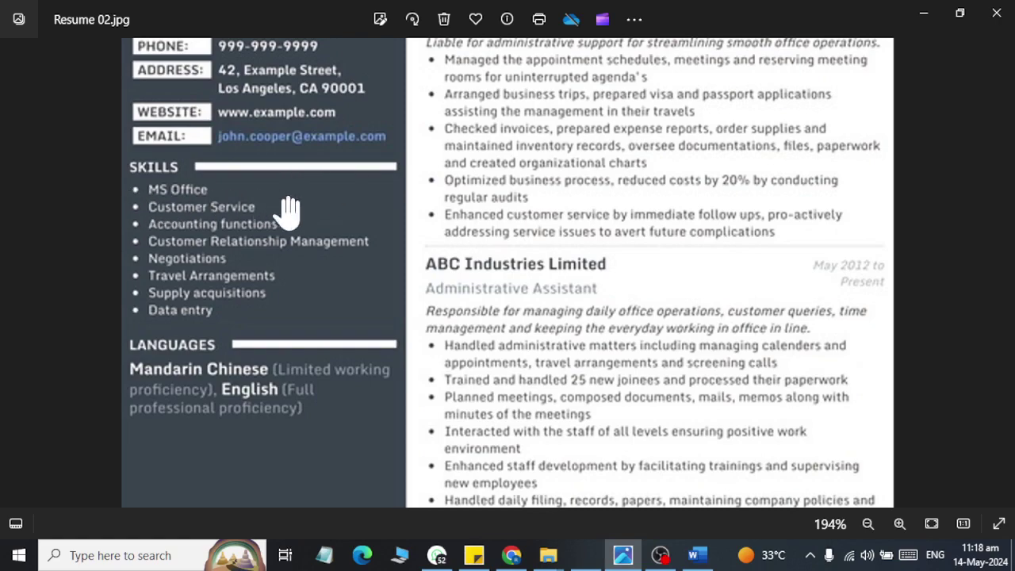
{"action": "key", "text": "alt+Tab"}
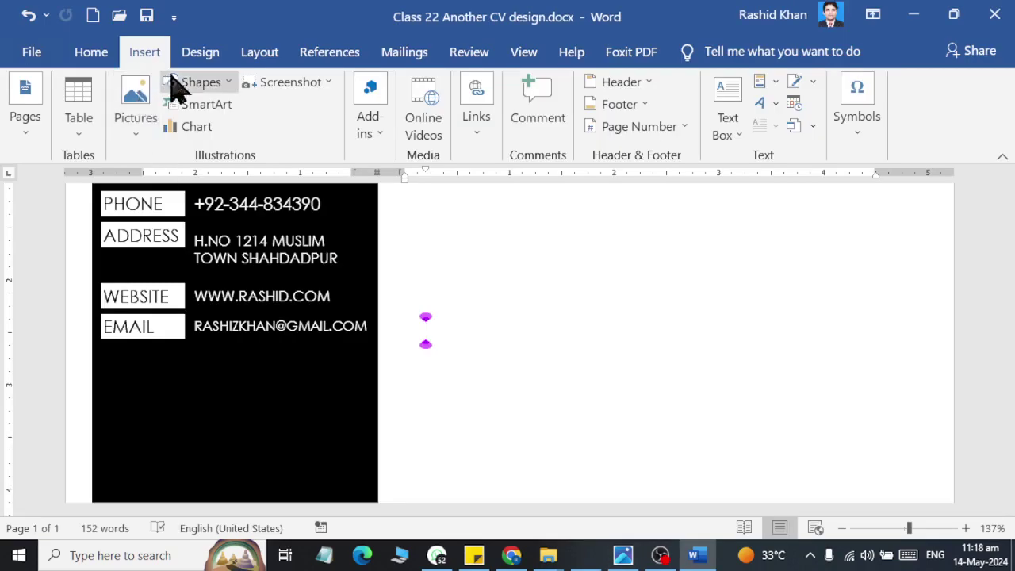
- Insert an Intense Pull Quote built-in text box from the Text Box gallery
{"action": "left_click", "coordinate": [216, 86]}
{"action": "left_click", "coordinate": [220, 89]}
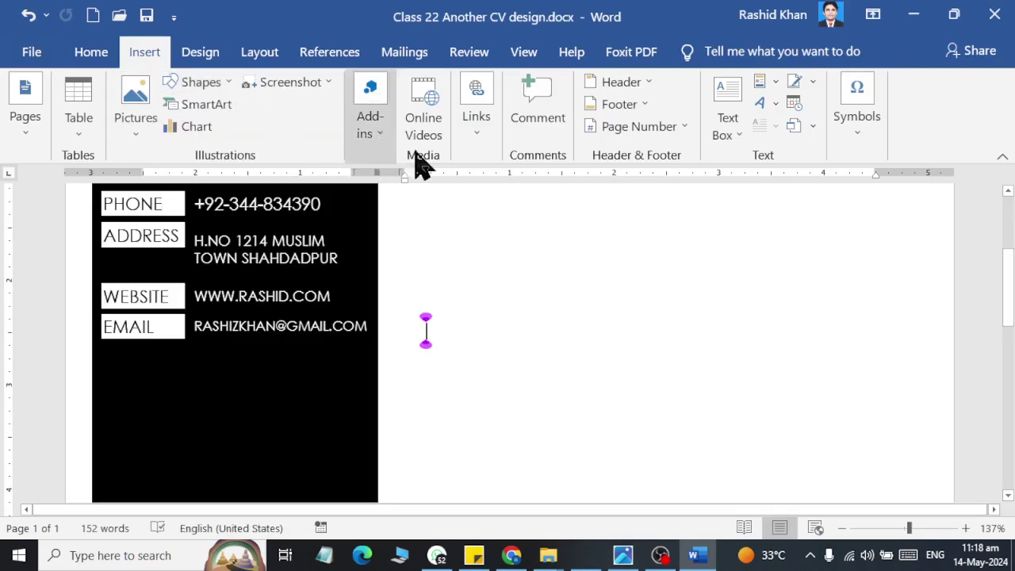
{"action": "left_click", "coordinate": [727, 131]}
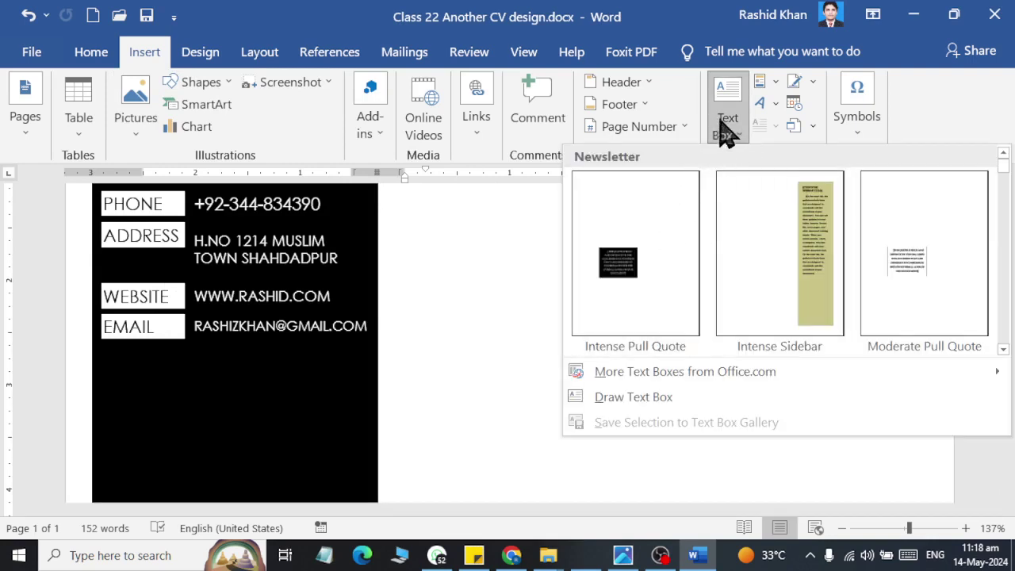
{"action": "left_click", "coordinate": [206, 85]}
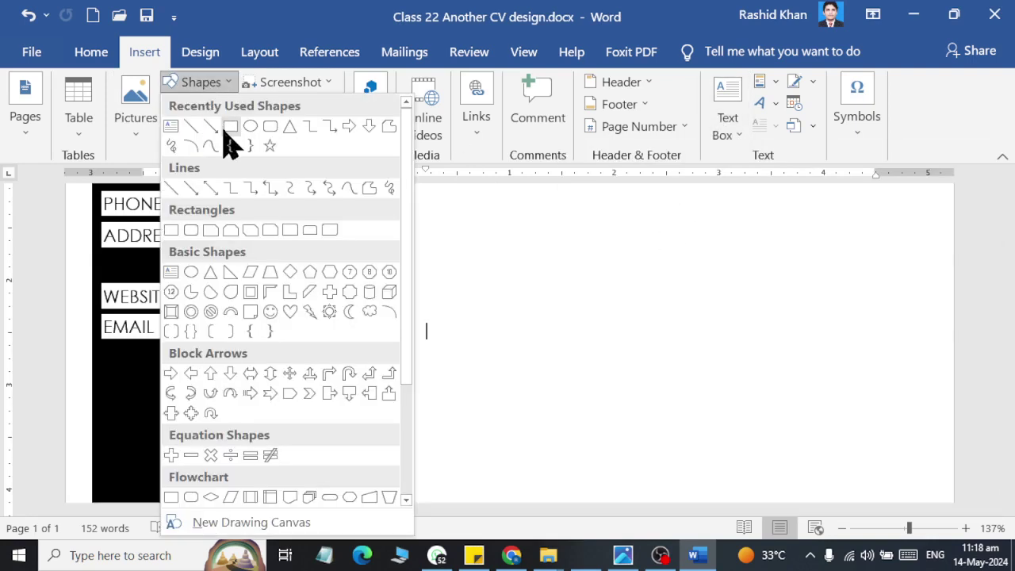
{"action": "left_click", "coordinate": [743, 135]}
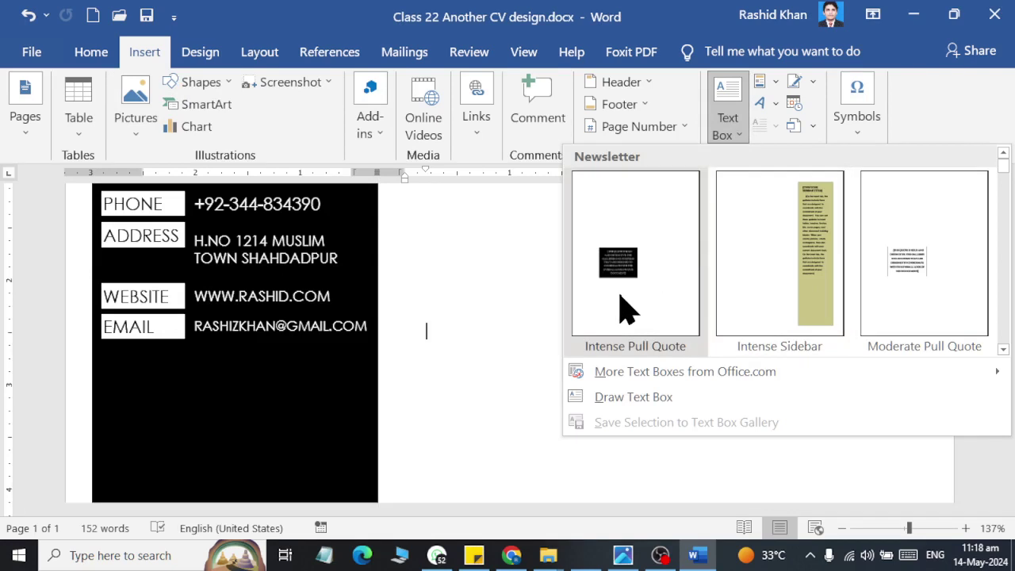
{"action": "scroll", "coordinate": [682, 281], "scroll_direction": "up", "scroll_amount": 2}
{"action": "scroll", "coordinate": [793, 281], "scroll_direction": "down", "scroll_amount": 2}
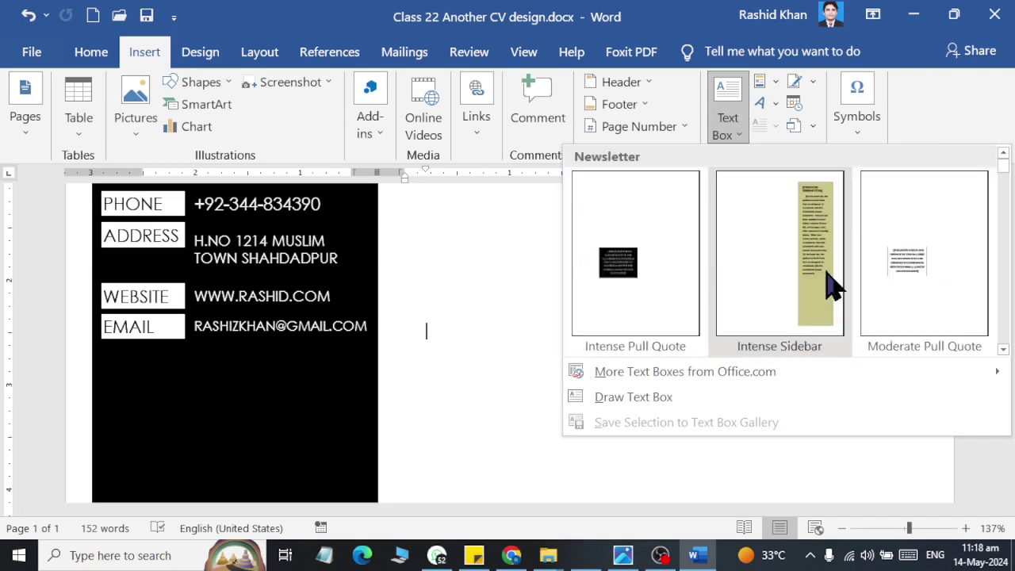
{"action": "left_click", "coordinate": [659, 267]}
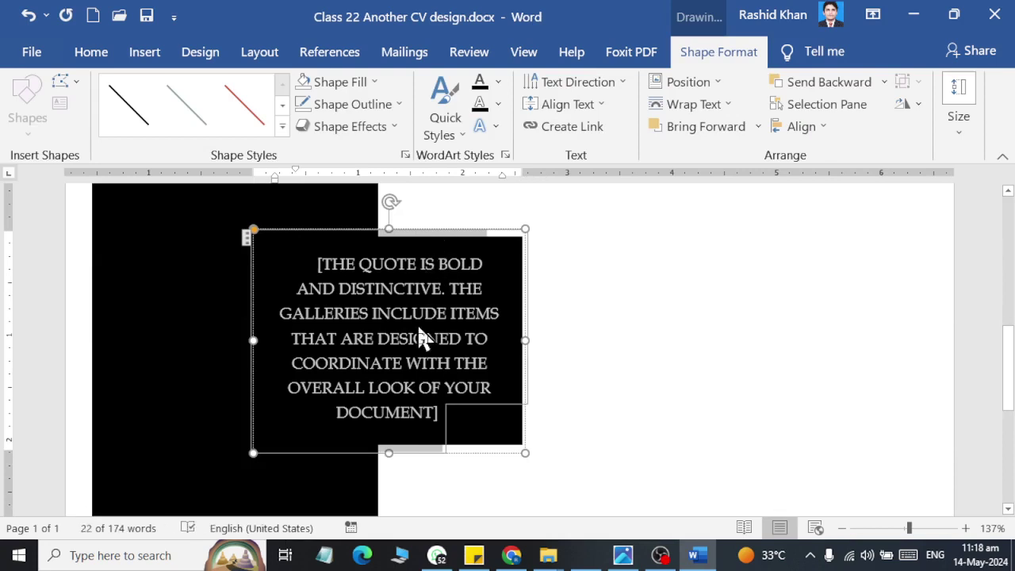
- Empty the pull-quote box, move it just below the EMAIL row, and stretch it taller
{"action": "key", "text": "Delete"}
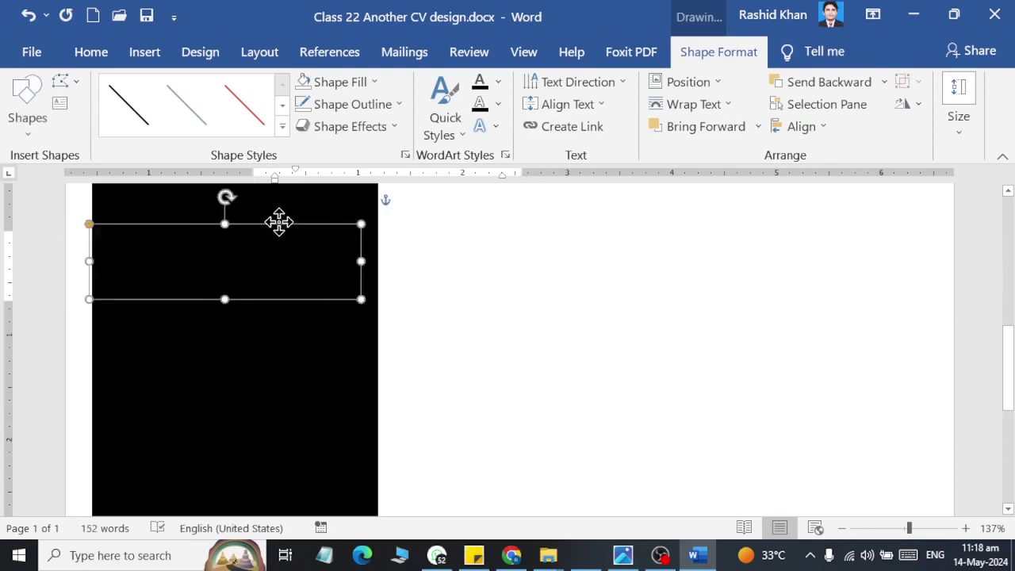
{"action": "left_click_drag", "start_coordinate": [428, 236], "coordinate": [278, 234]}
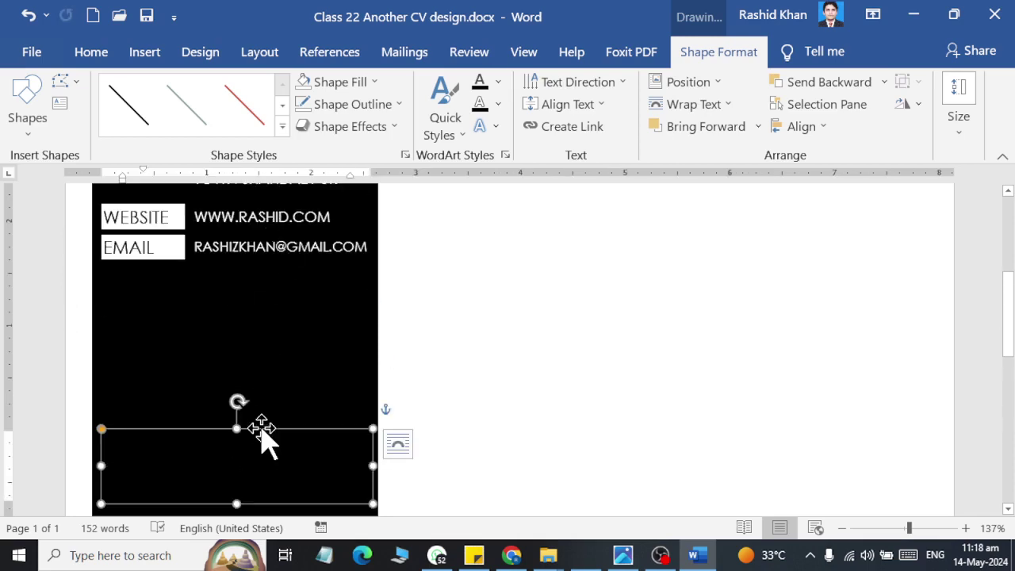
{"action": "left_click_drag", "start_coordinate": [265, 435], "coordinate": [251, 304]}
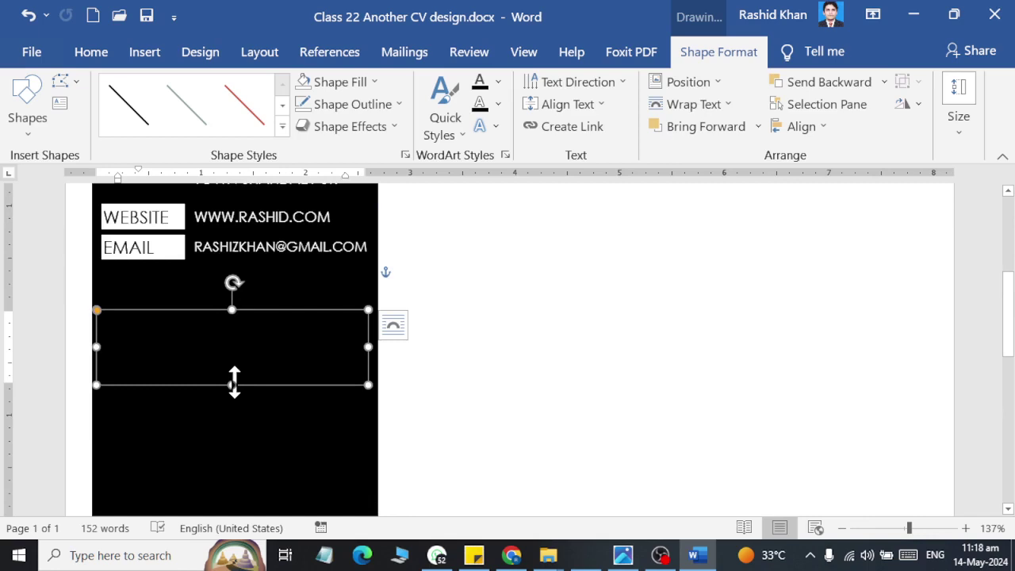
{"action": "left_click_drag", "start_coordinate": [233, 385], "coordinate": [238, 493]}
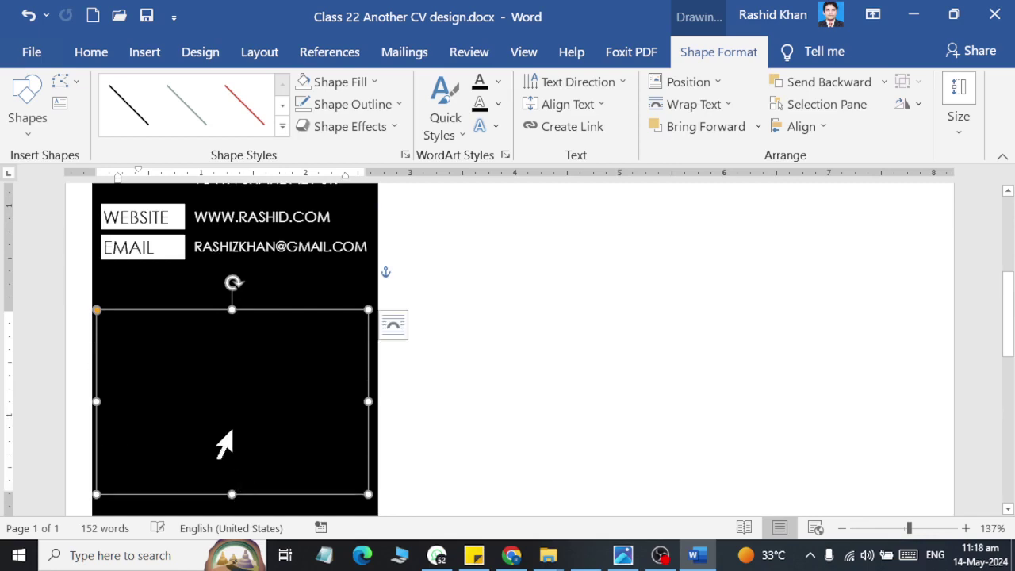
{"action": "left_click", "coordinate": [225, 444]}
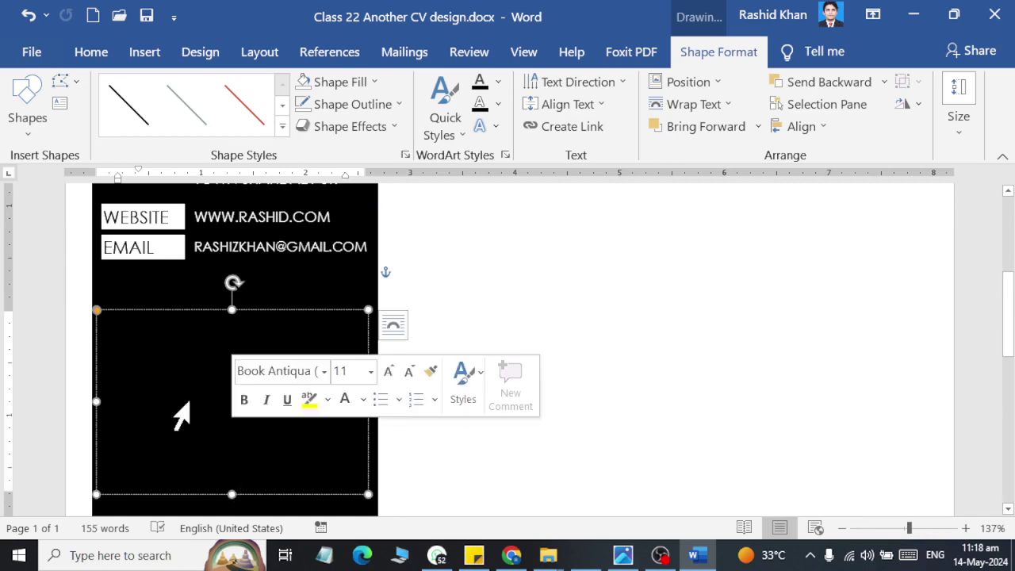
- Align the text box's text to the top
{"action": "right_click", "coordinate": [238, 311]}
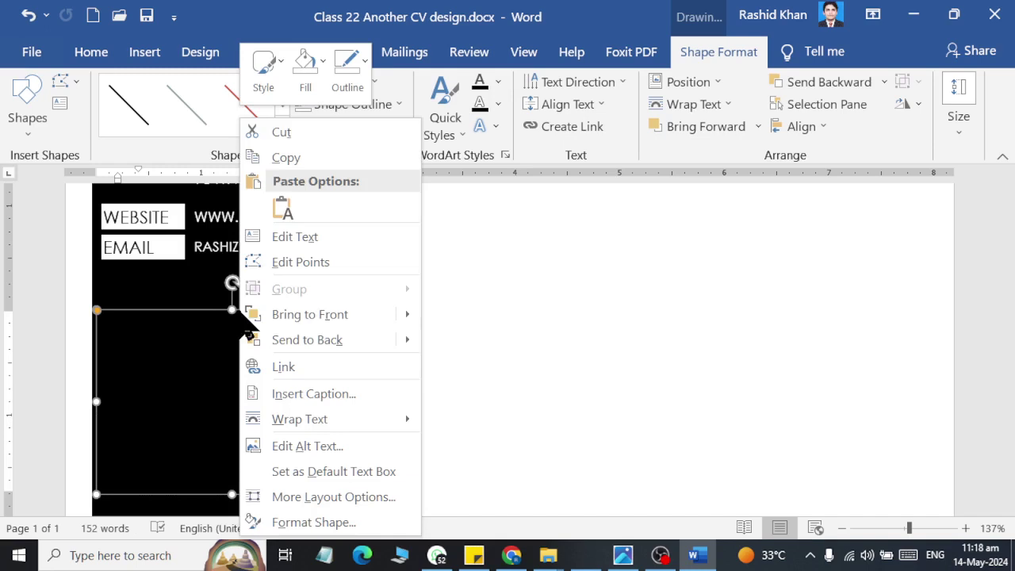
{"action": "left_click", "coordinate": [301, 236]}
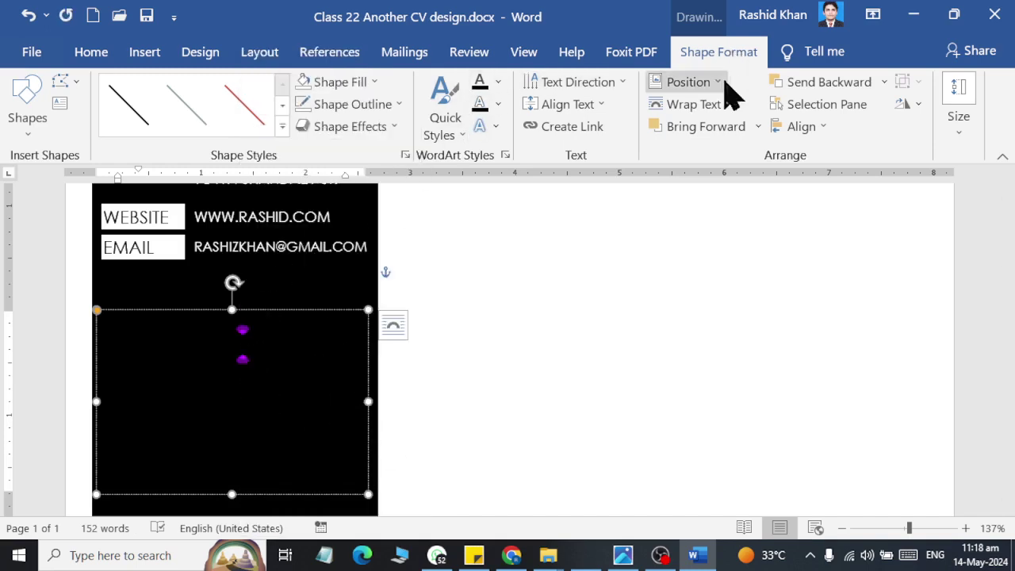
{"action": "left_click", "coordinate": [698, 104]}
{"action": "left_click", "coordinate": [689, 103]}
{"action": "left_click", "coordinate": [593, 104]}
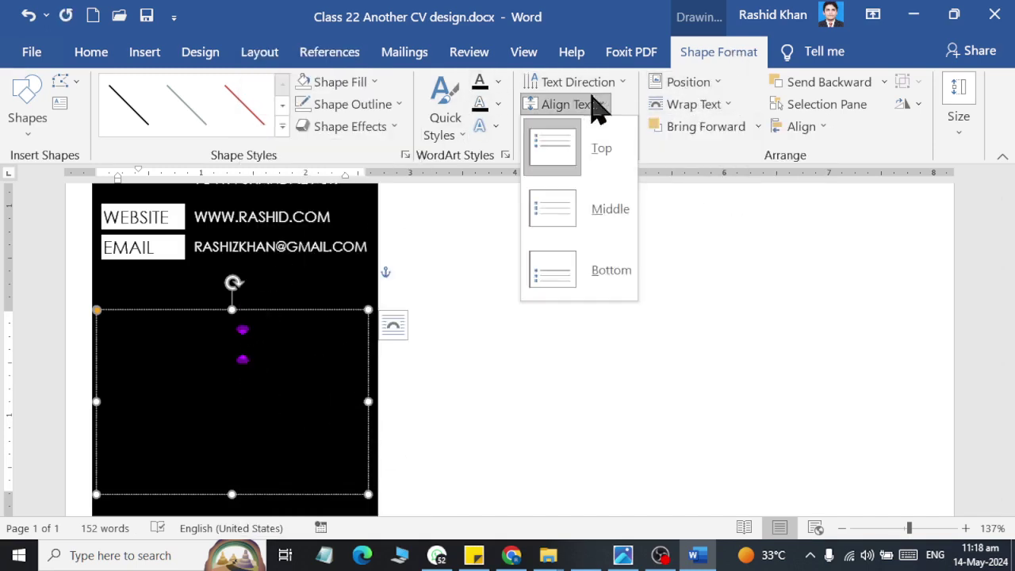
{"action": "left_click", "coordinate": [601, 151]}
- Left-align the box text in Arial and pull its left indent to the box edge
{"action": "left_click", "coordinate": [91, 52]}
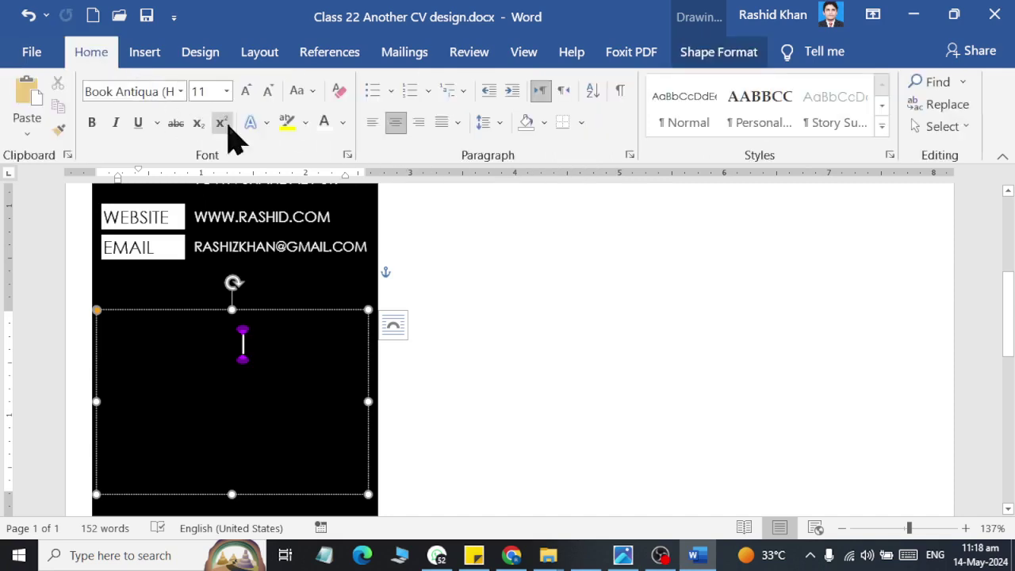
{"action": "left_click", "coordinate": [372, 122]}
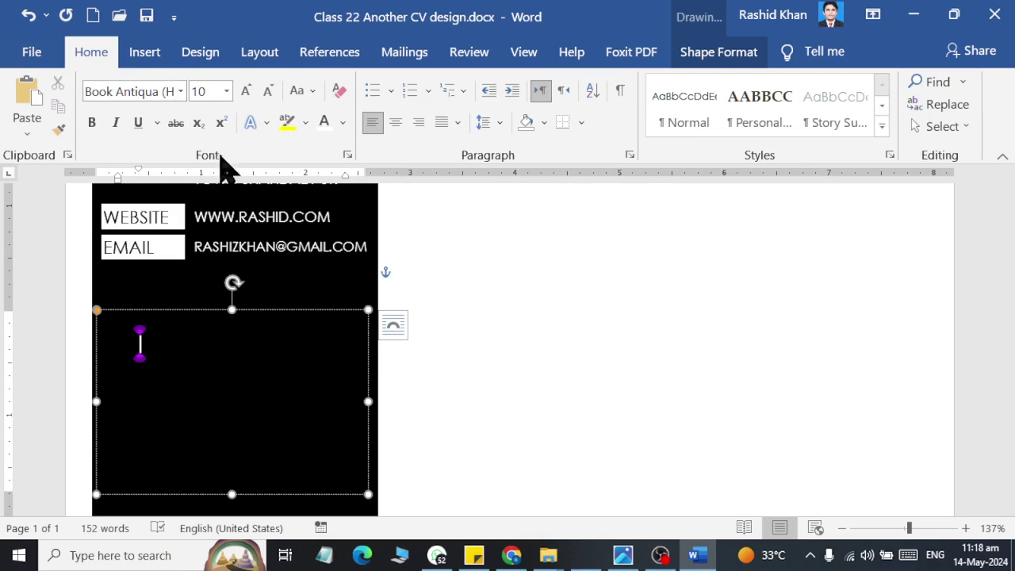
{"action": "left_click", "coordinate": [181, 91]}
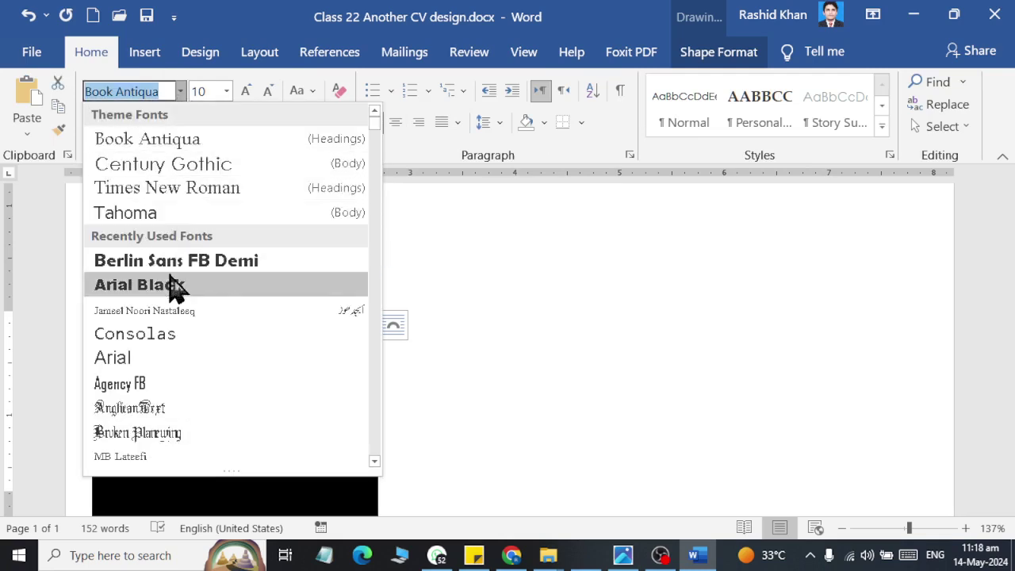
{"action": "left_click", "coordinate": [172, 361]}
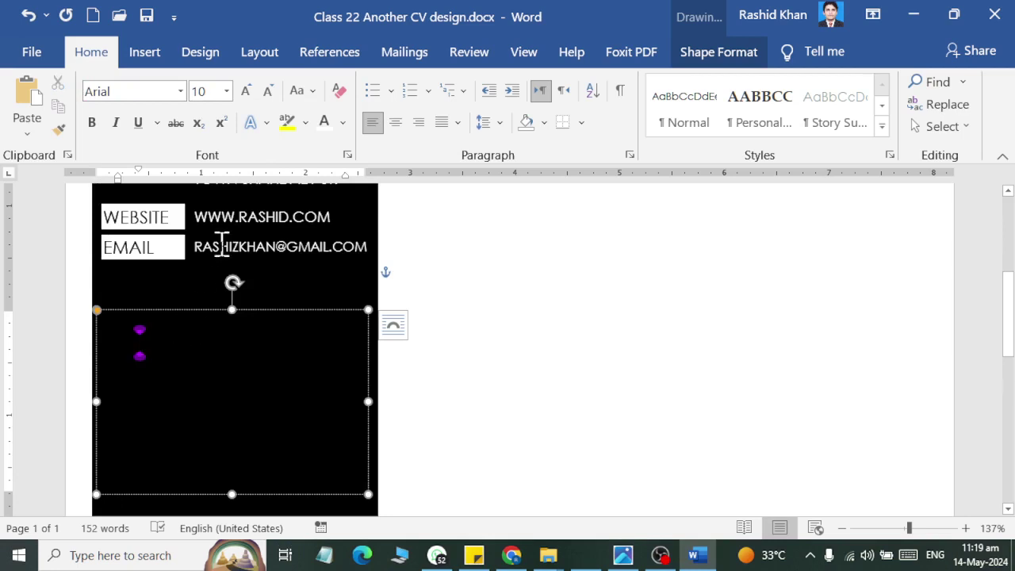
{"action": "mouse_move", "coordinate": [139, 173]}
{"action": "left_mouse_down"}
{"action": "mouse_move", "coordinate": [104, 179]}
{"action": "mouse_move", "coordinate": [106, 192]}
{"action": "left_mouse_up"}
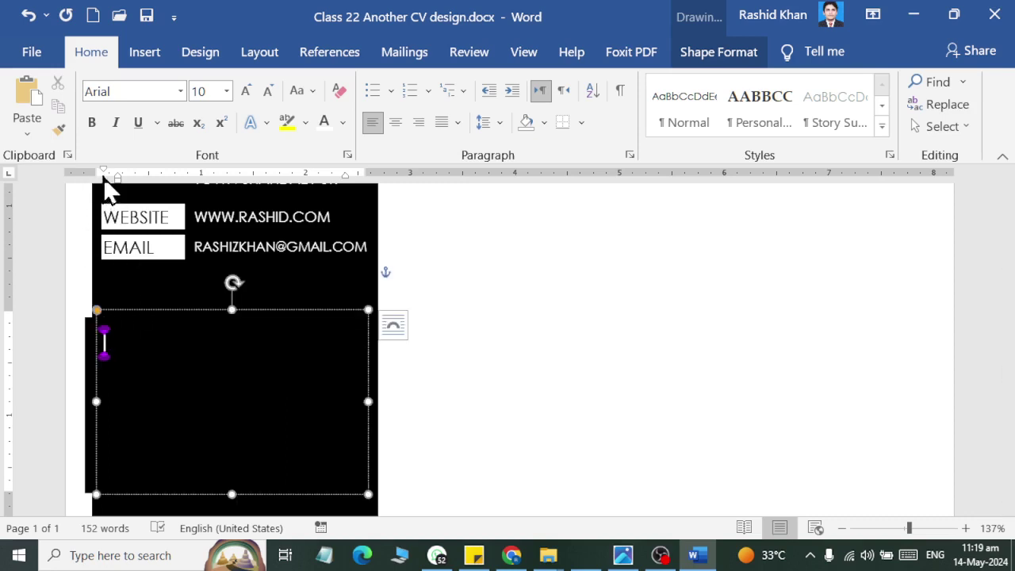
{"action": "mouse_move", "coordinate": [116, 181]}
{"action": "left_mouse_down"}
{"action": "mouse_move", "coordinate": [109, 195]}
{"action": "mouse_move", "coordinate": [104, 178]}
{"action": "left_mouse_up"}
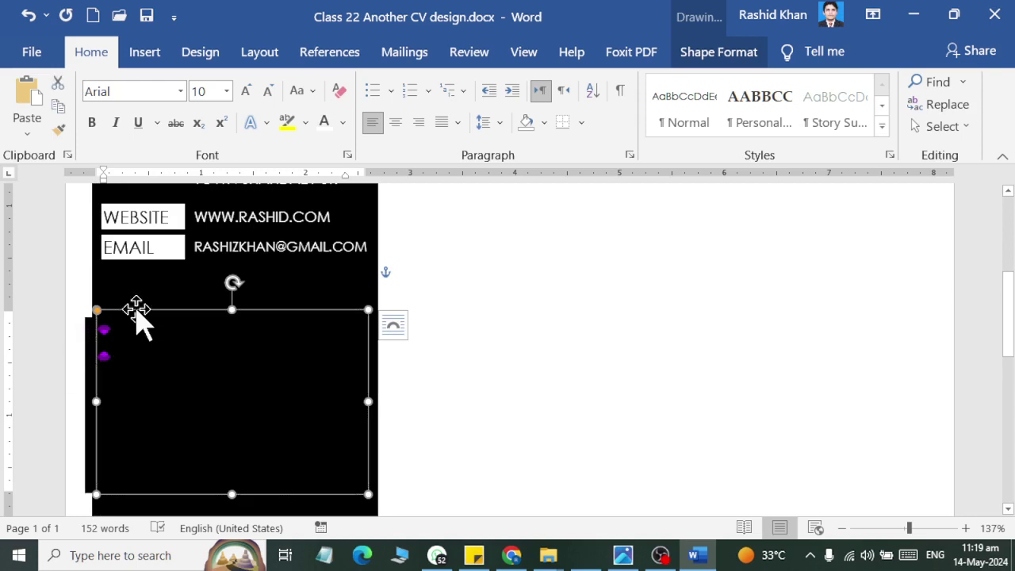
- Move the text box right of the sidebar and set its Shape Fill to No Fill
{"action": "left_click", "coordinate": [753, 54]}
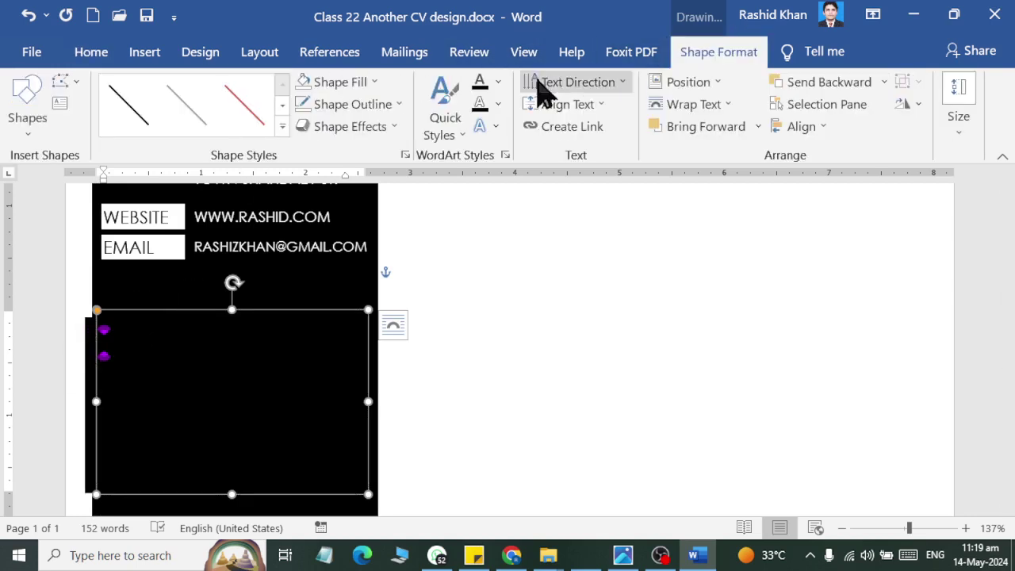
{"action": "left_click", "coordinate": [349, 81]}
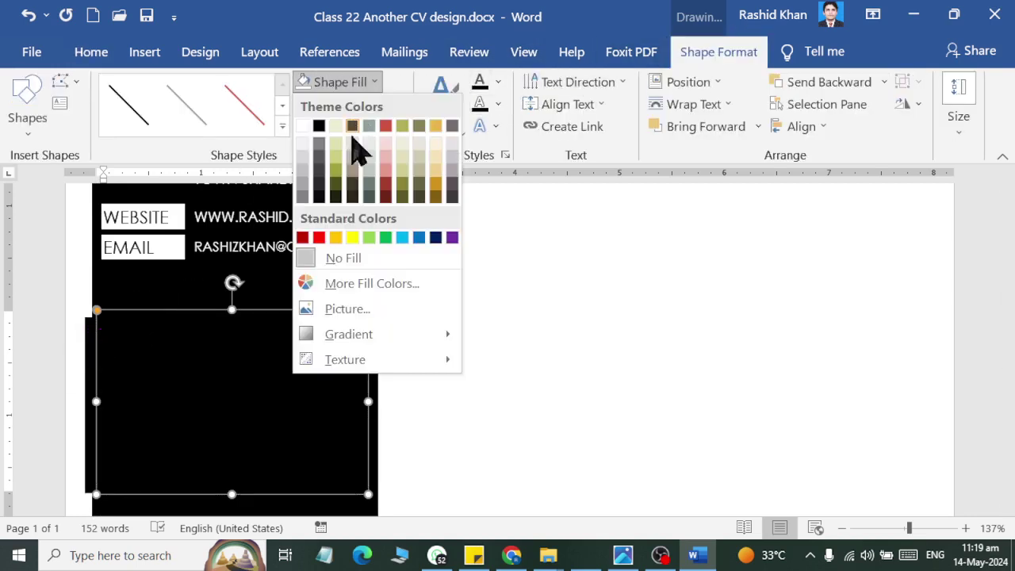
{"action": "left_click", "coordinate": [346, 258]}
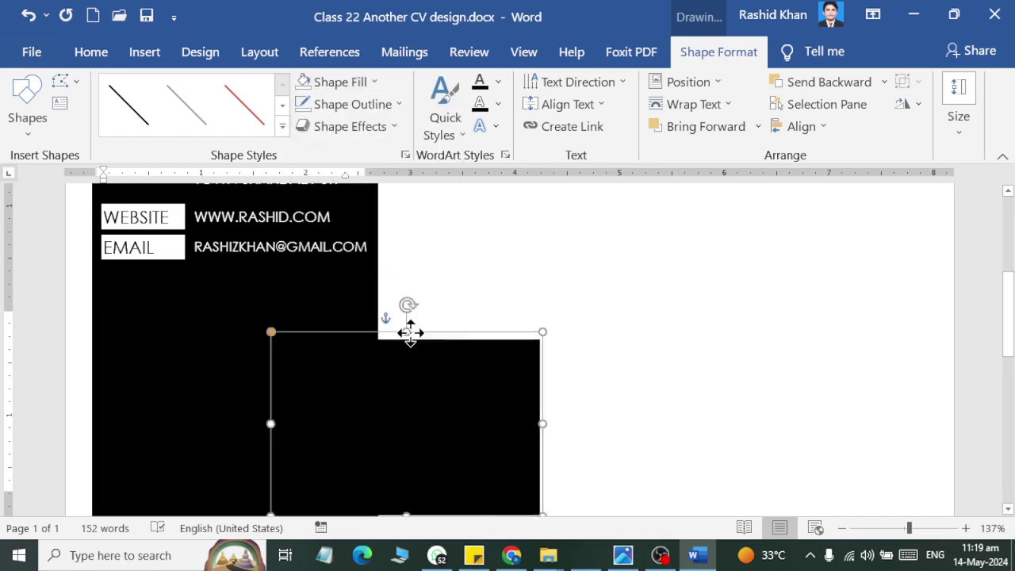
{"action": "left_click_drag", "start_coordinate": [157, 313], "coordinate": [489, 268]}
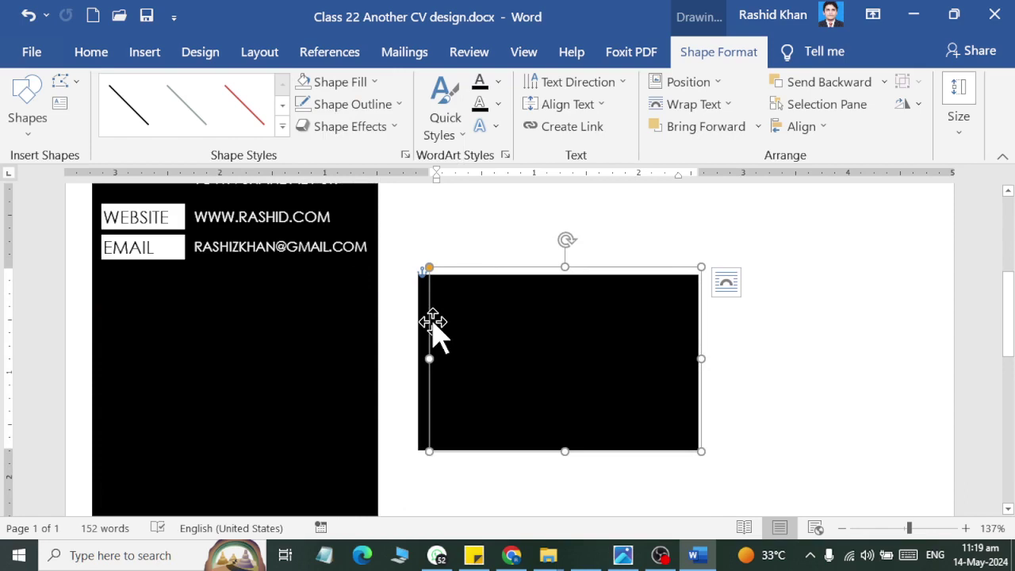
{"action": "left_click", "coordinate": [360, 84]}
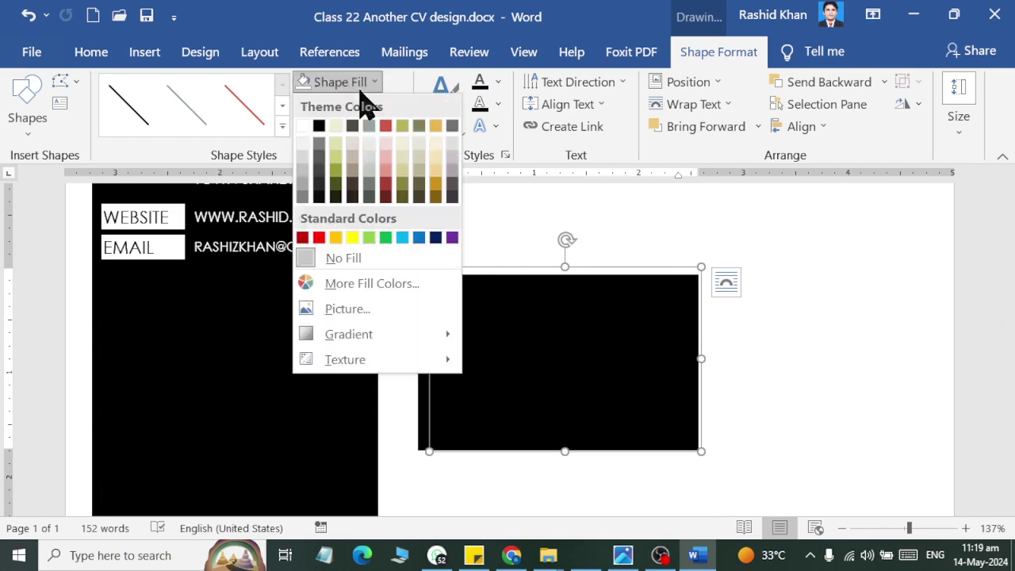
{"action": "left_click", "coordinate": [363, 262]}
- Give the text box a grey outline and select it as a whole shape
{"action": "left_click", "coordinate": [429, 350]}
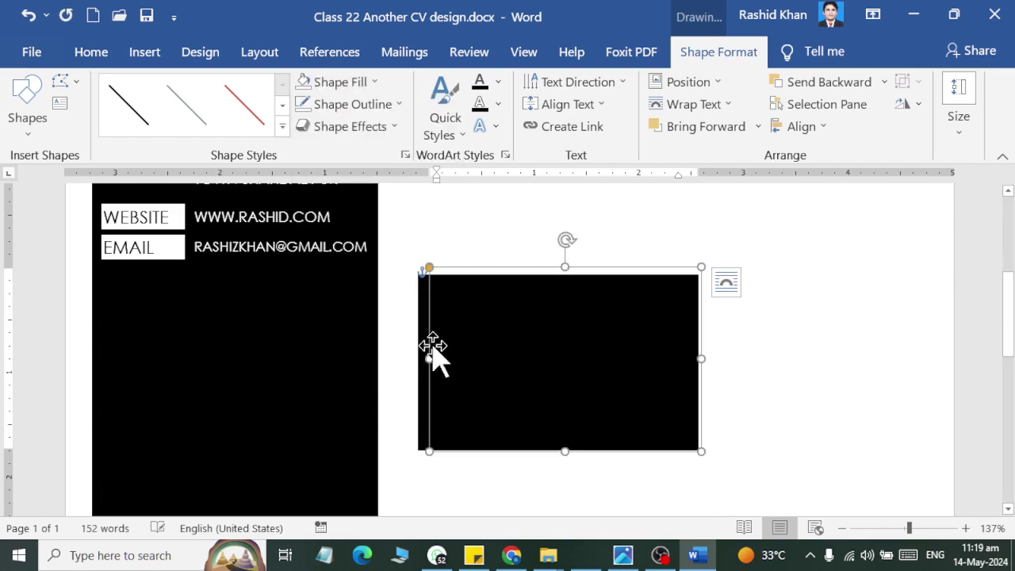
{"action": "left_click", "coordinate": [352, 126]}
{"action": "left_click", "coordinate": [355, 104]}
{"action": "left_click", "coordinate": [306, 185]}
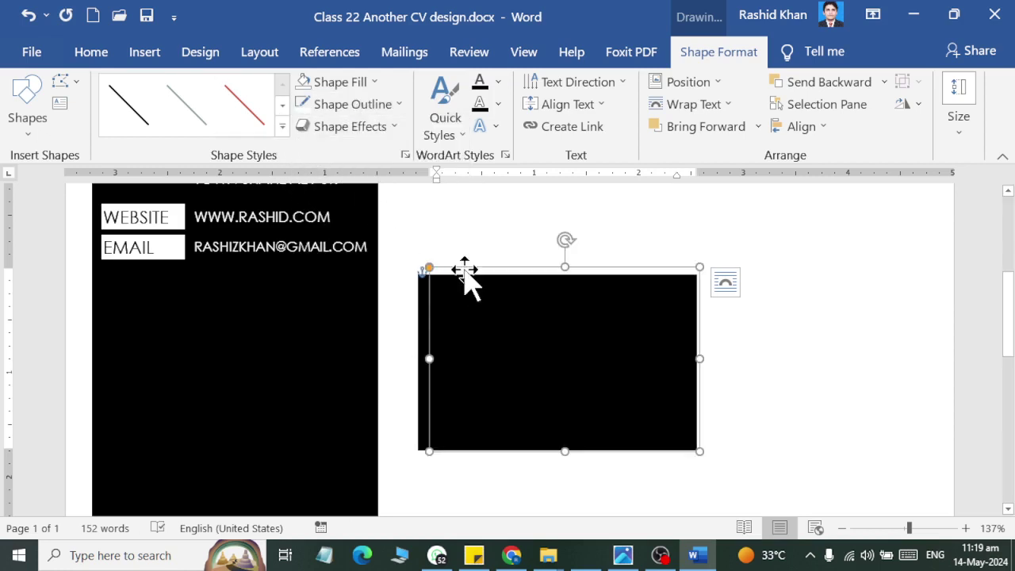
{"action": "right_click", "coordinate": [464, 261]}
{"action": "left_click", "coordinate": [431, 306]}
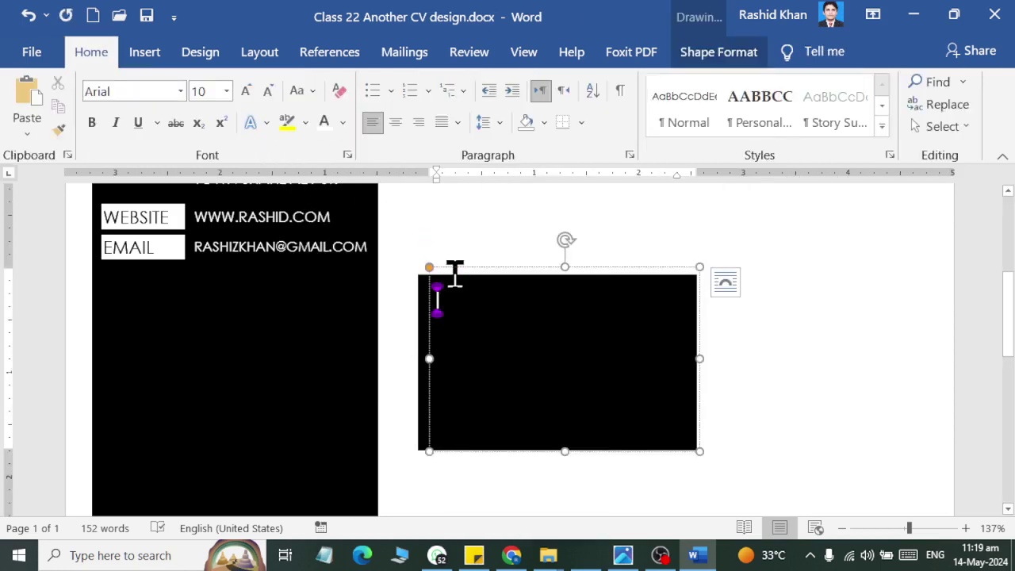
{"action": "right_click", "coordinate": [449, 268]}
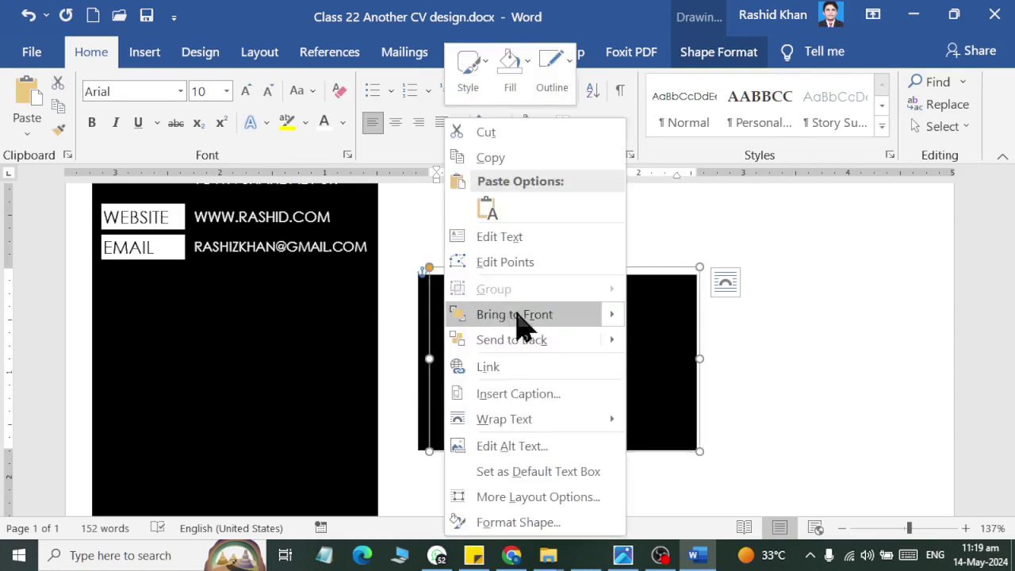
{"action": "left_click", "coordinate": [668, 321]}
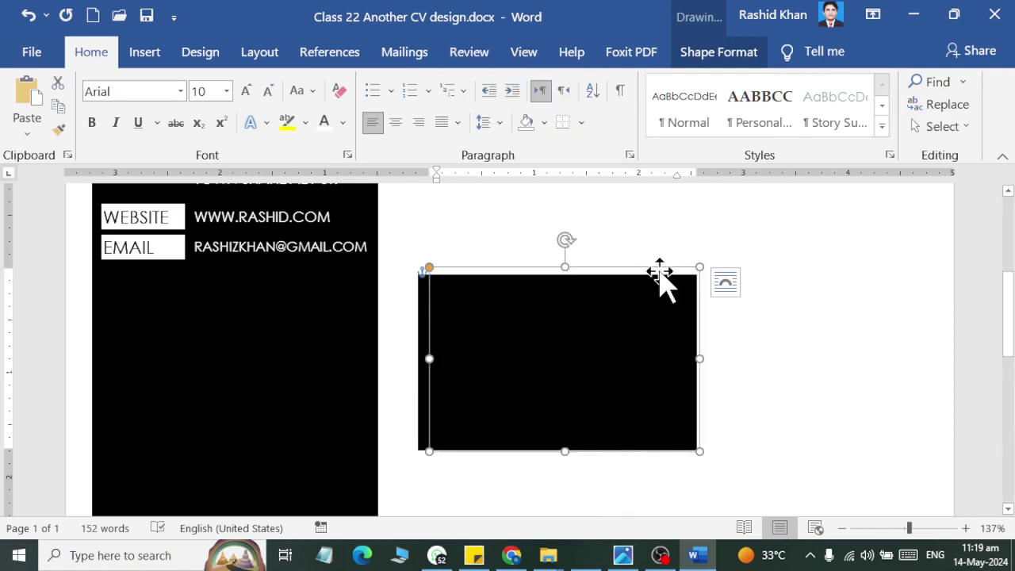
- Delete the text box and pick a shape to draw from the Shapes gallery
{"action": "key", "text": "Delete"}
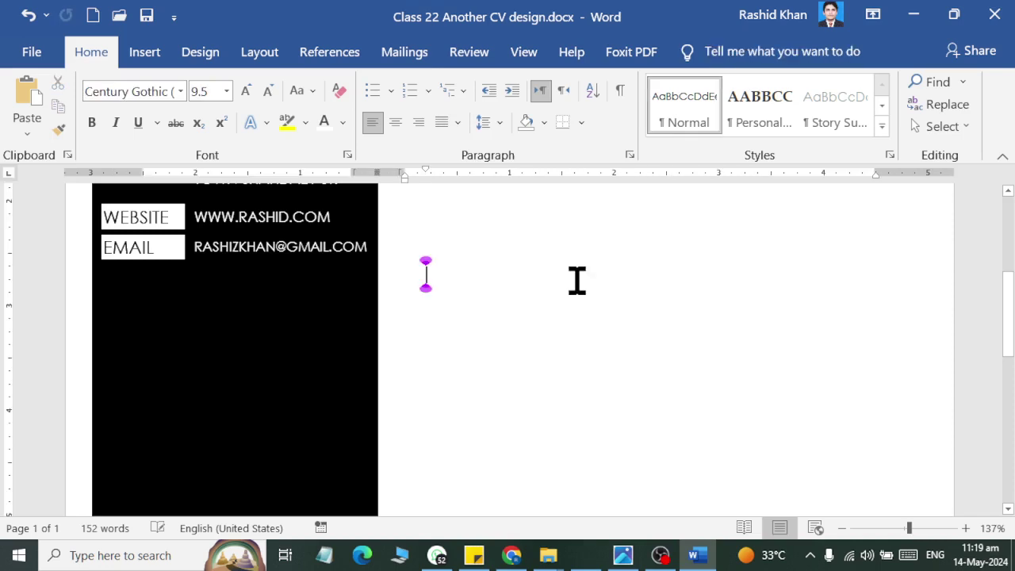
{"action": "left_click", "coordinate": [146, 52]}
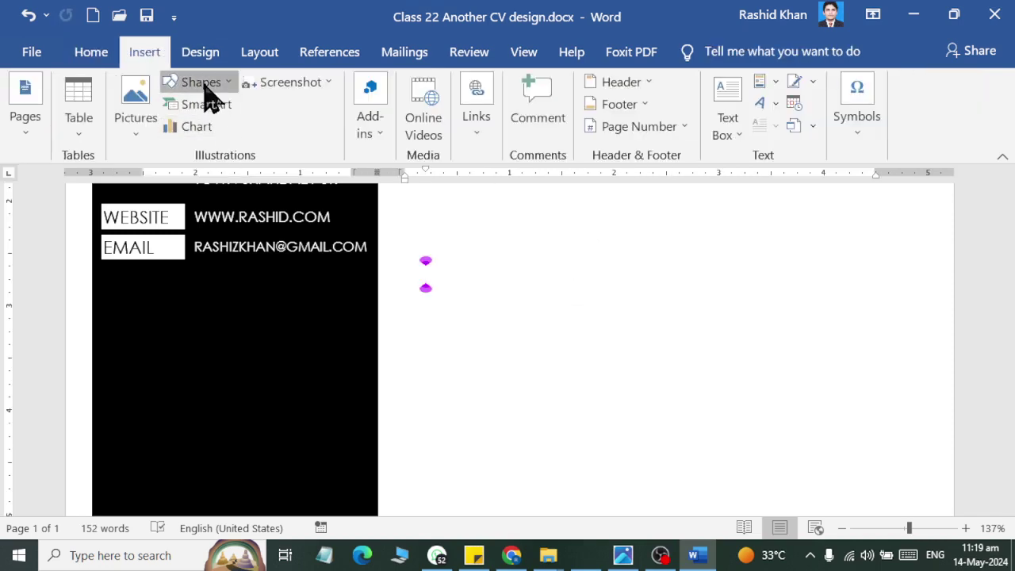
{"action": "left_click", "coordinate": [198, 82]}
{"action": "left_click", "coordinate": [271, 126]}
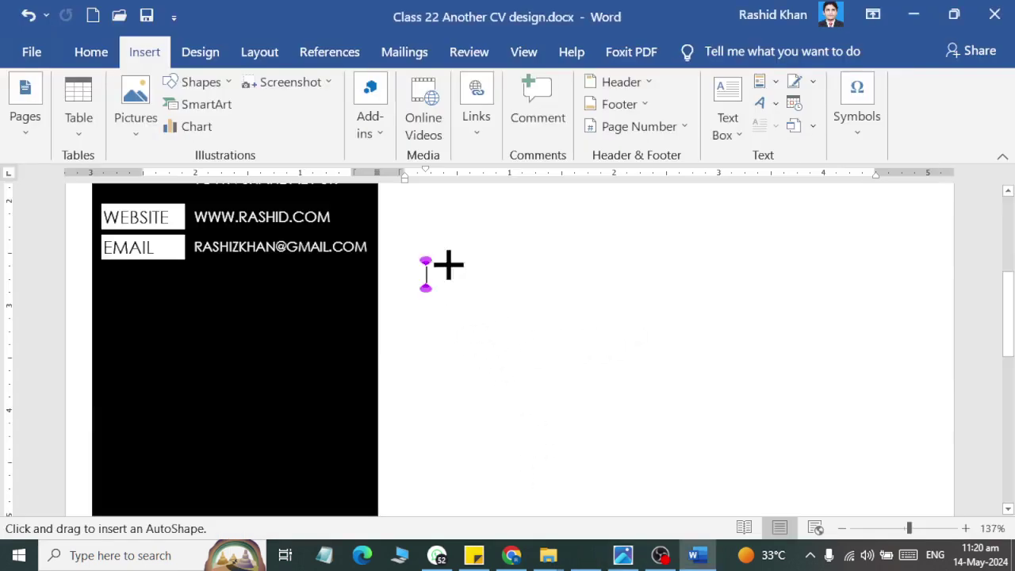
{"action": "scroll", "coordinate": [484, 285], "scroll_direction": "up", "scroll_amount": 5}
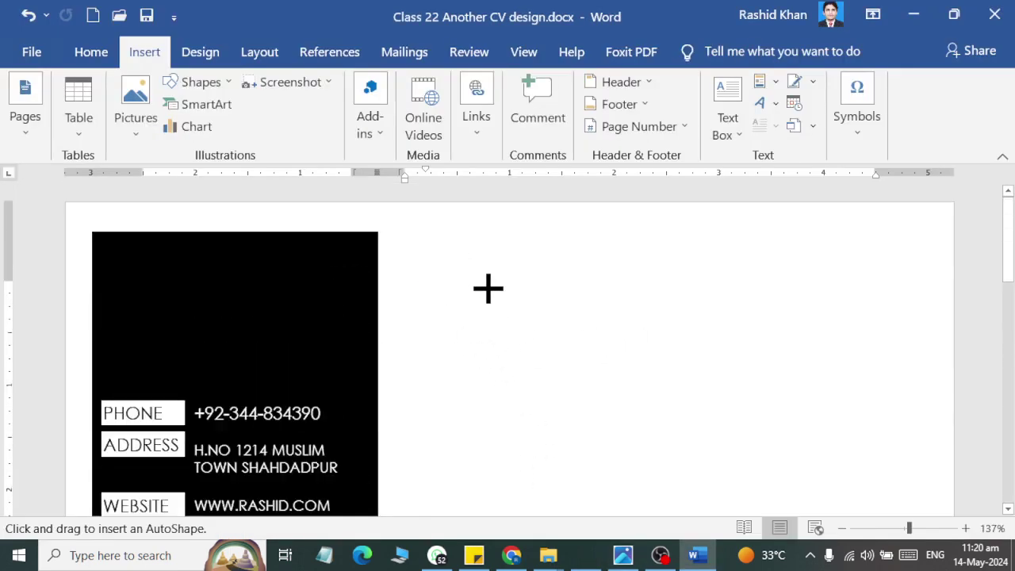
{"action": "scroll", "coordinate": [486, 288], "scroll_direction": "down", "scroll_amount": 3}
{"action": "scroll", "coordinate": [486, 317], "scroll_direction": "down", "scroll_amount": 2}
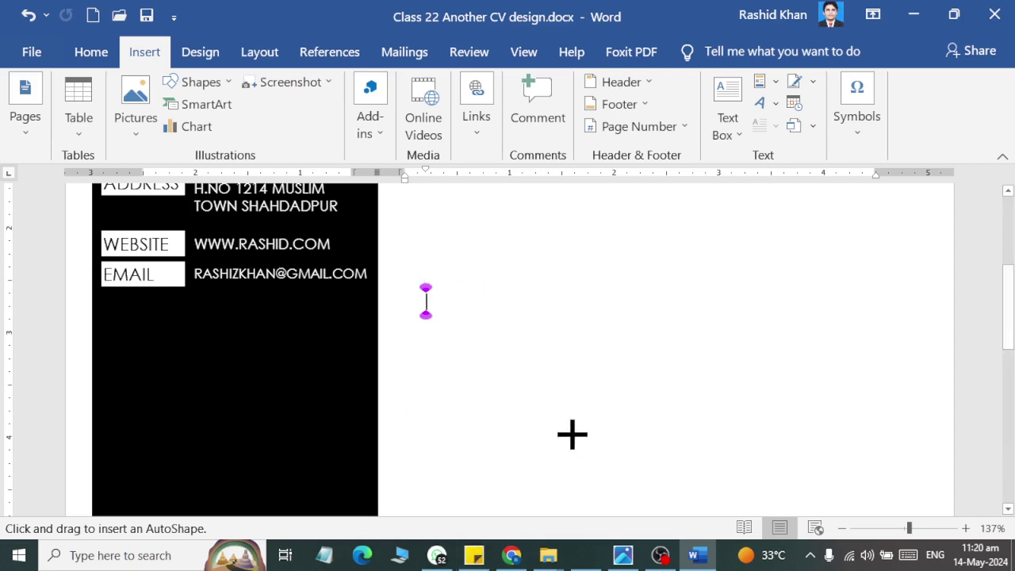
{"action": "left_click", "coordinate": [180, 61]}
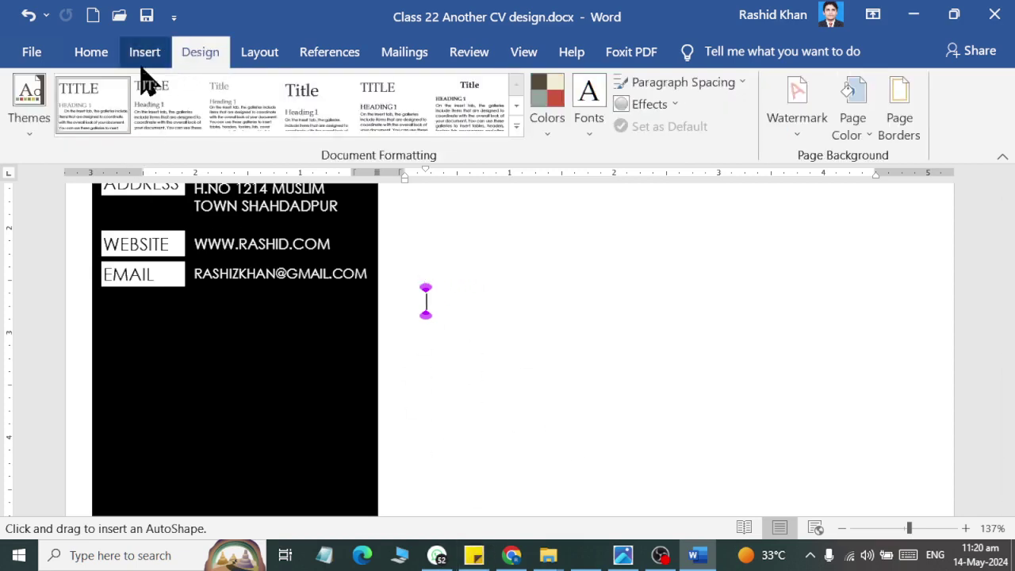
{"action": "left_click", "coordinate": [142, 62]}
{"action": "left_click", "coordinate": [199, 81]}
{"action": "left_click", "coordinate": [231, 129]}
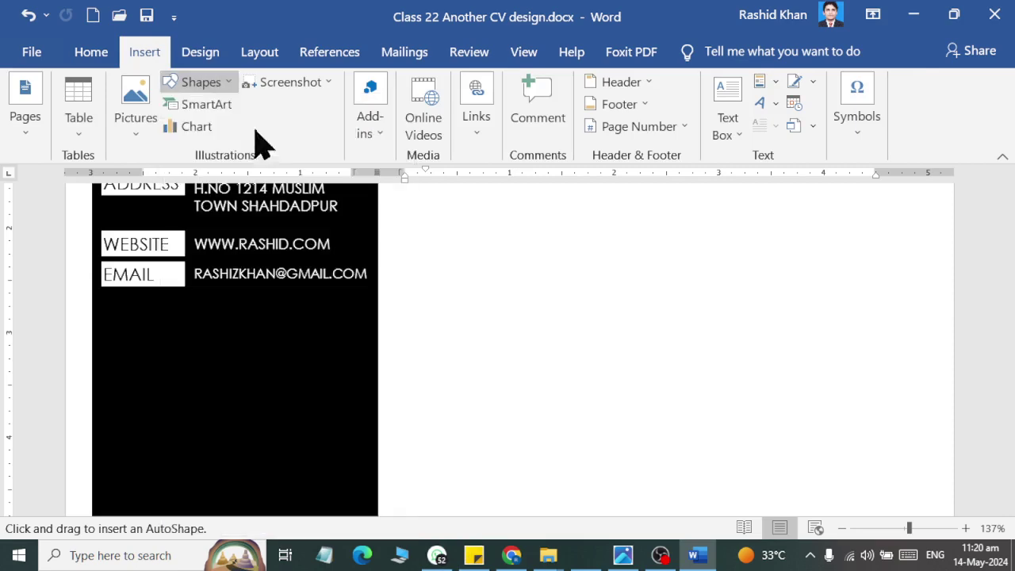